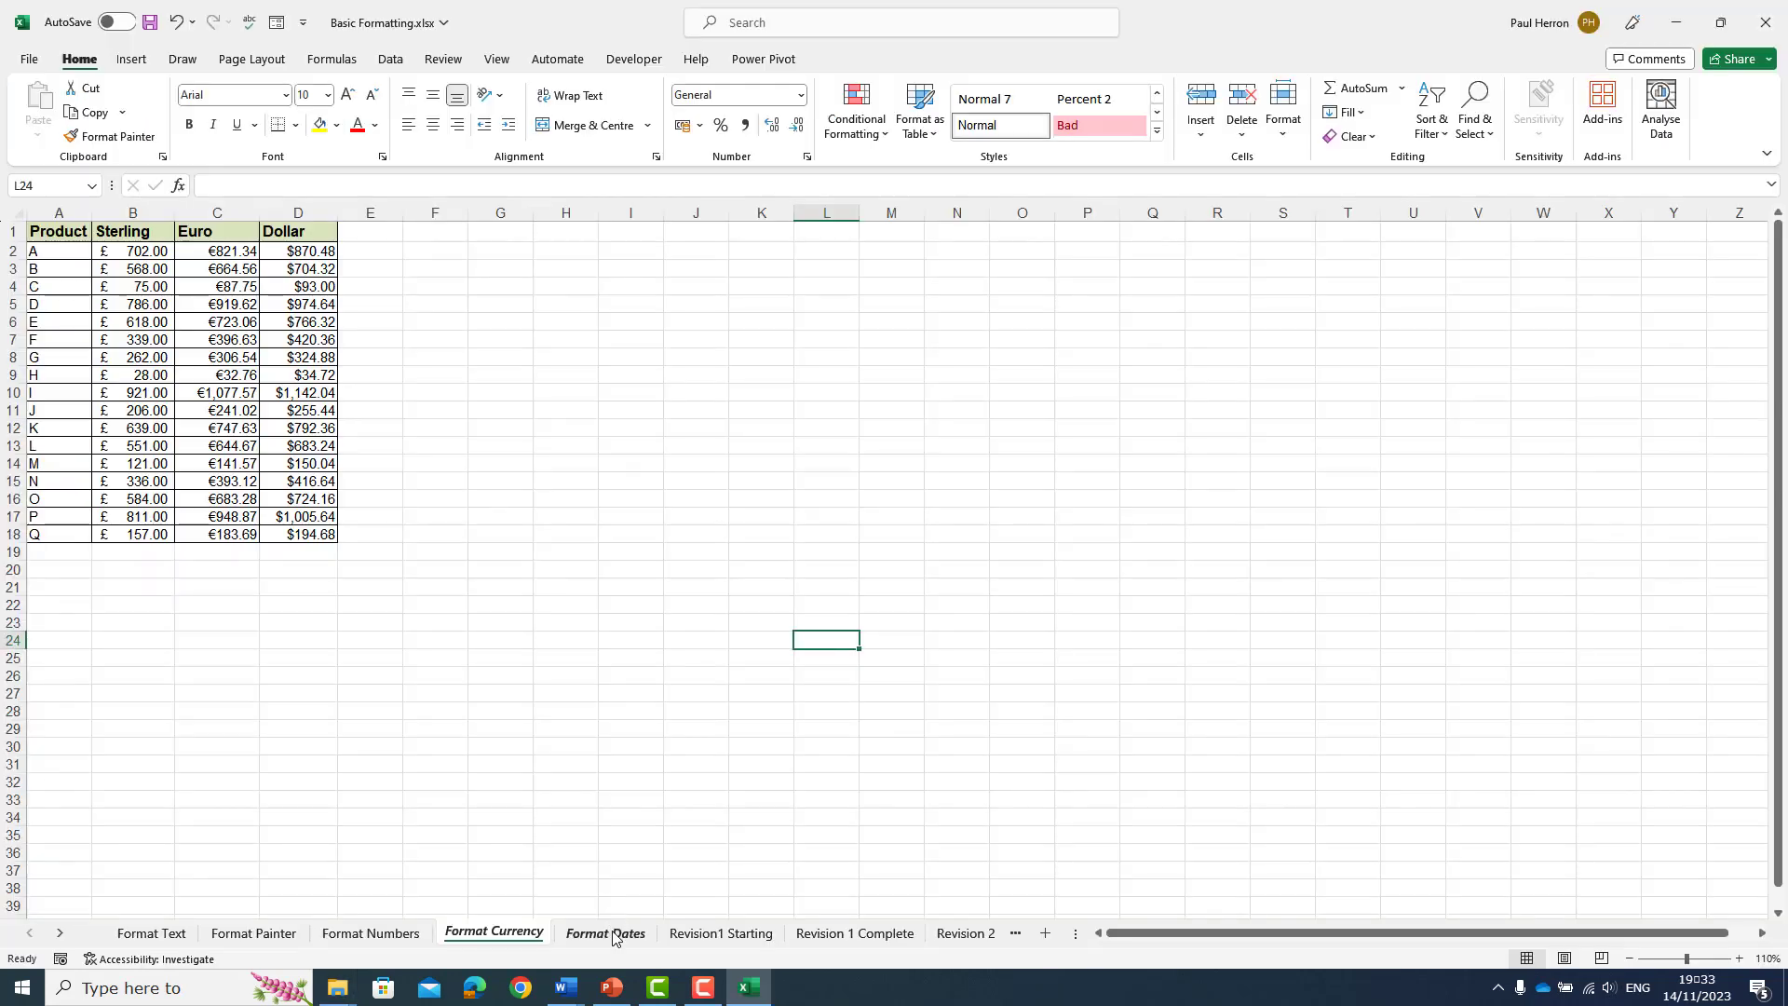
- On the Format Dates sheet, apply the Short Date number format to A2:A18
{"action": "left_click", "coordinate": [617, 935]}
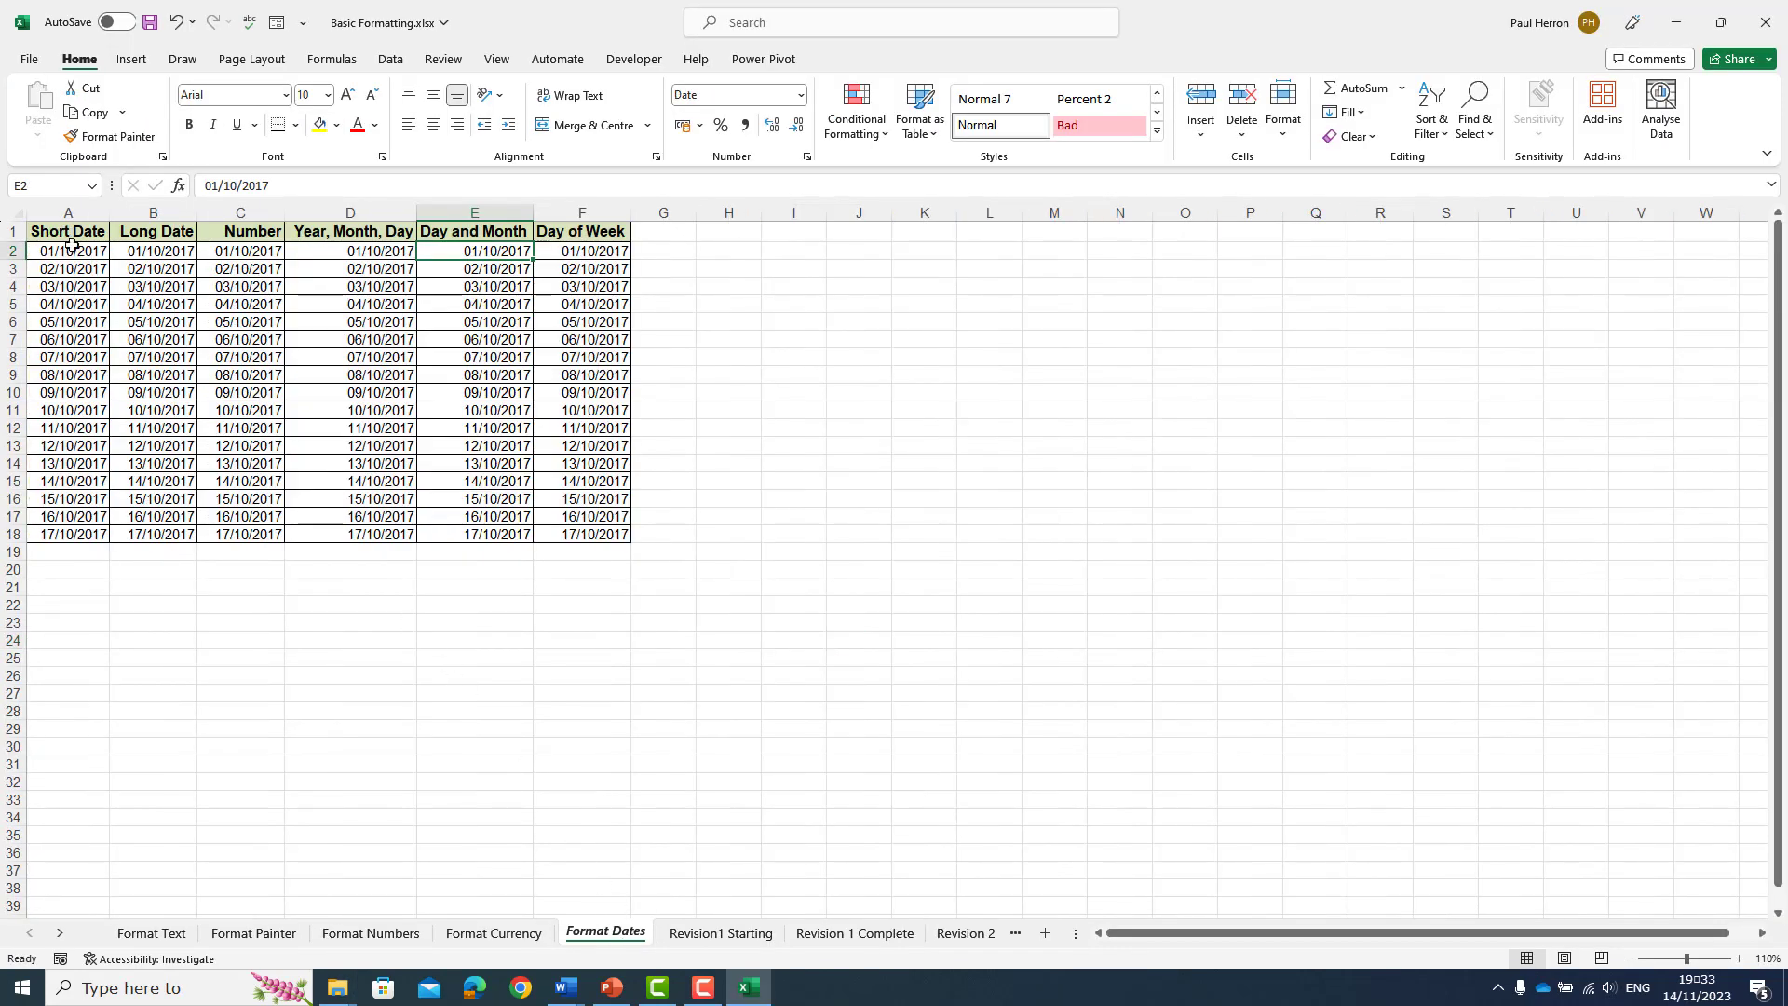
{"action": "left_click_drag", "start_coordinate": [72, 251], "coordinate": [84, 534]}
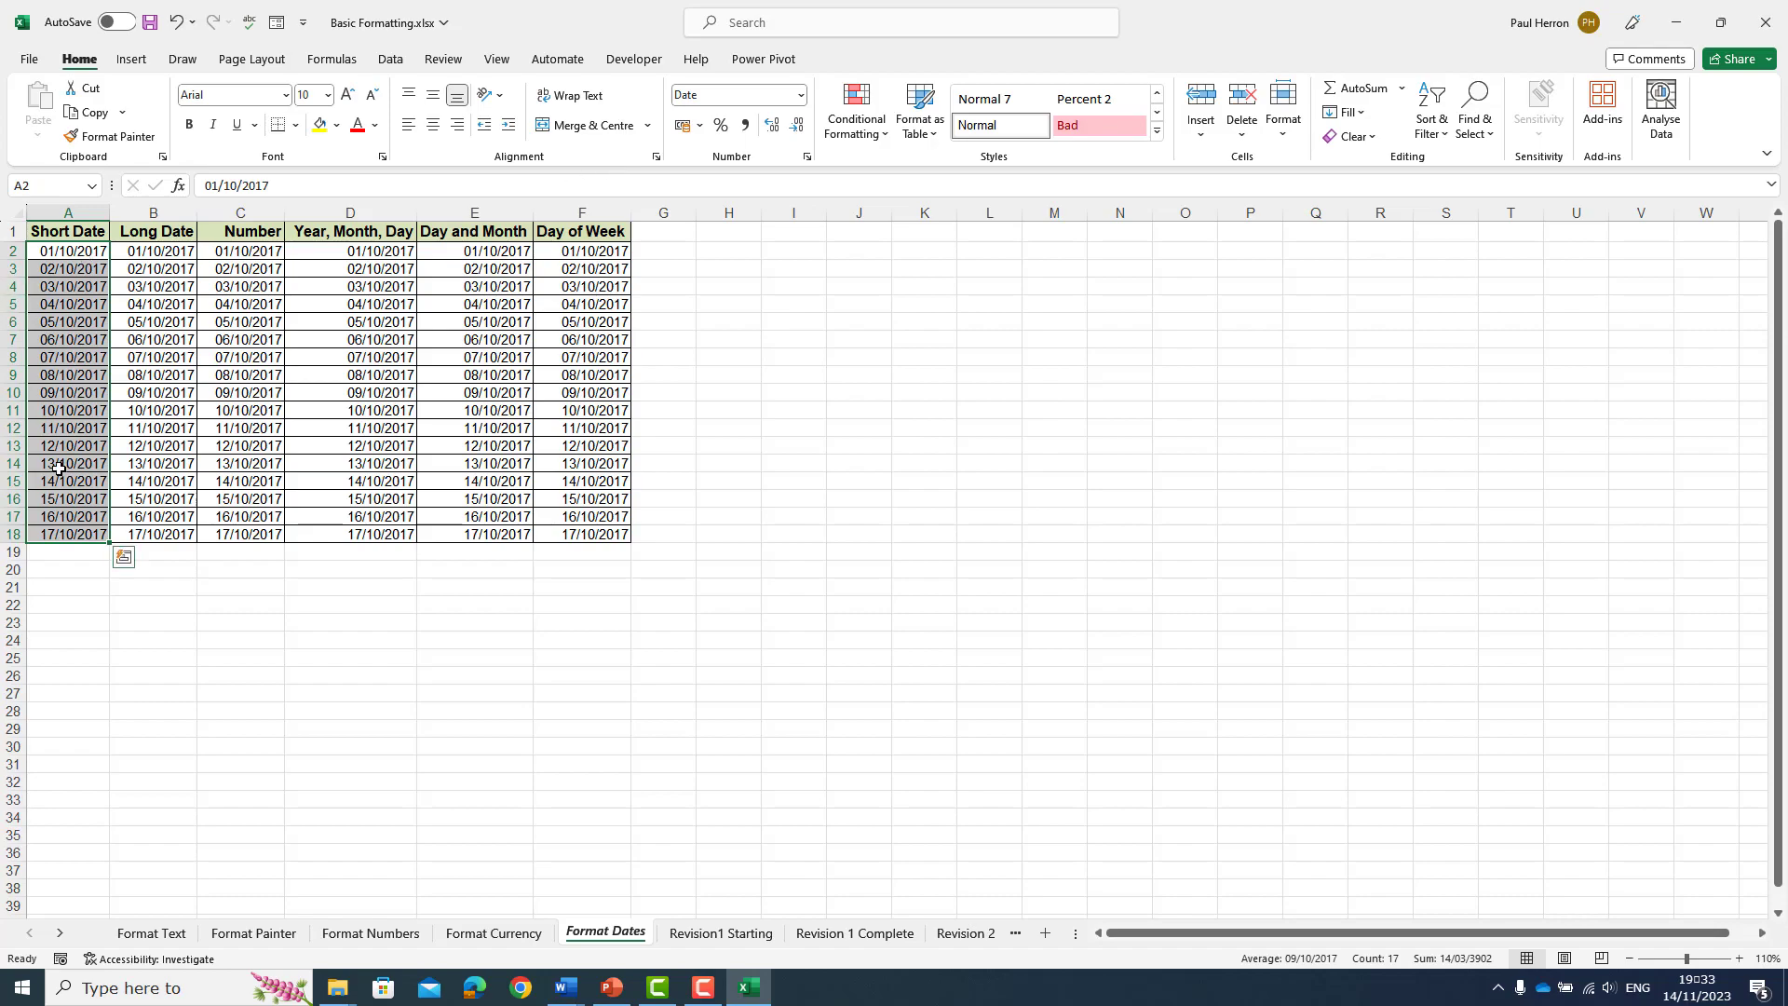
{"action": "left_click", "coordinate": [800, 95]}
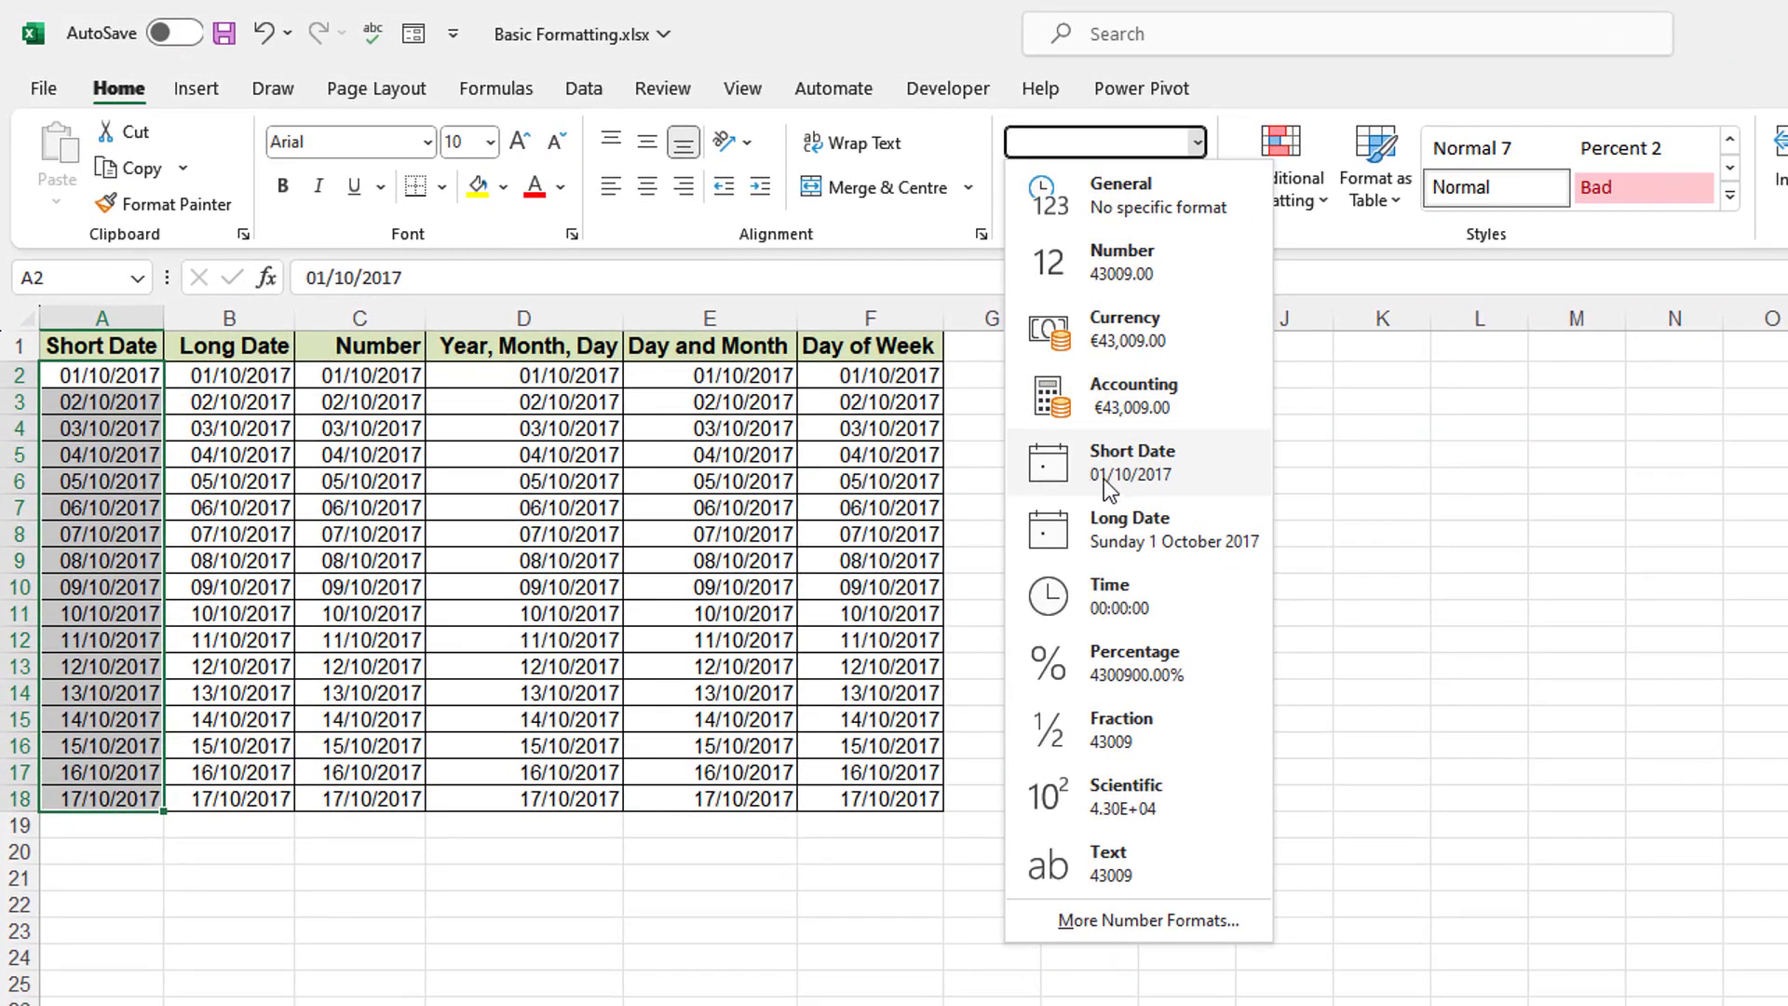
{"action": "left_click", "coordinate": [1107, 477]}
{"action": "left_click_drag", "start_coordinate": [229, 384], "coordinate": [232, 801]}
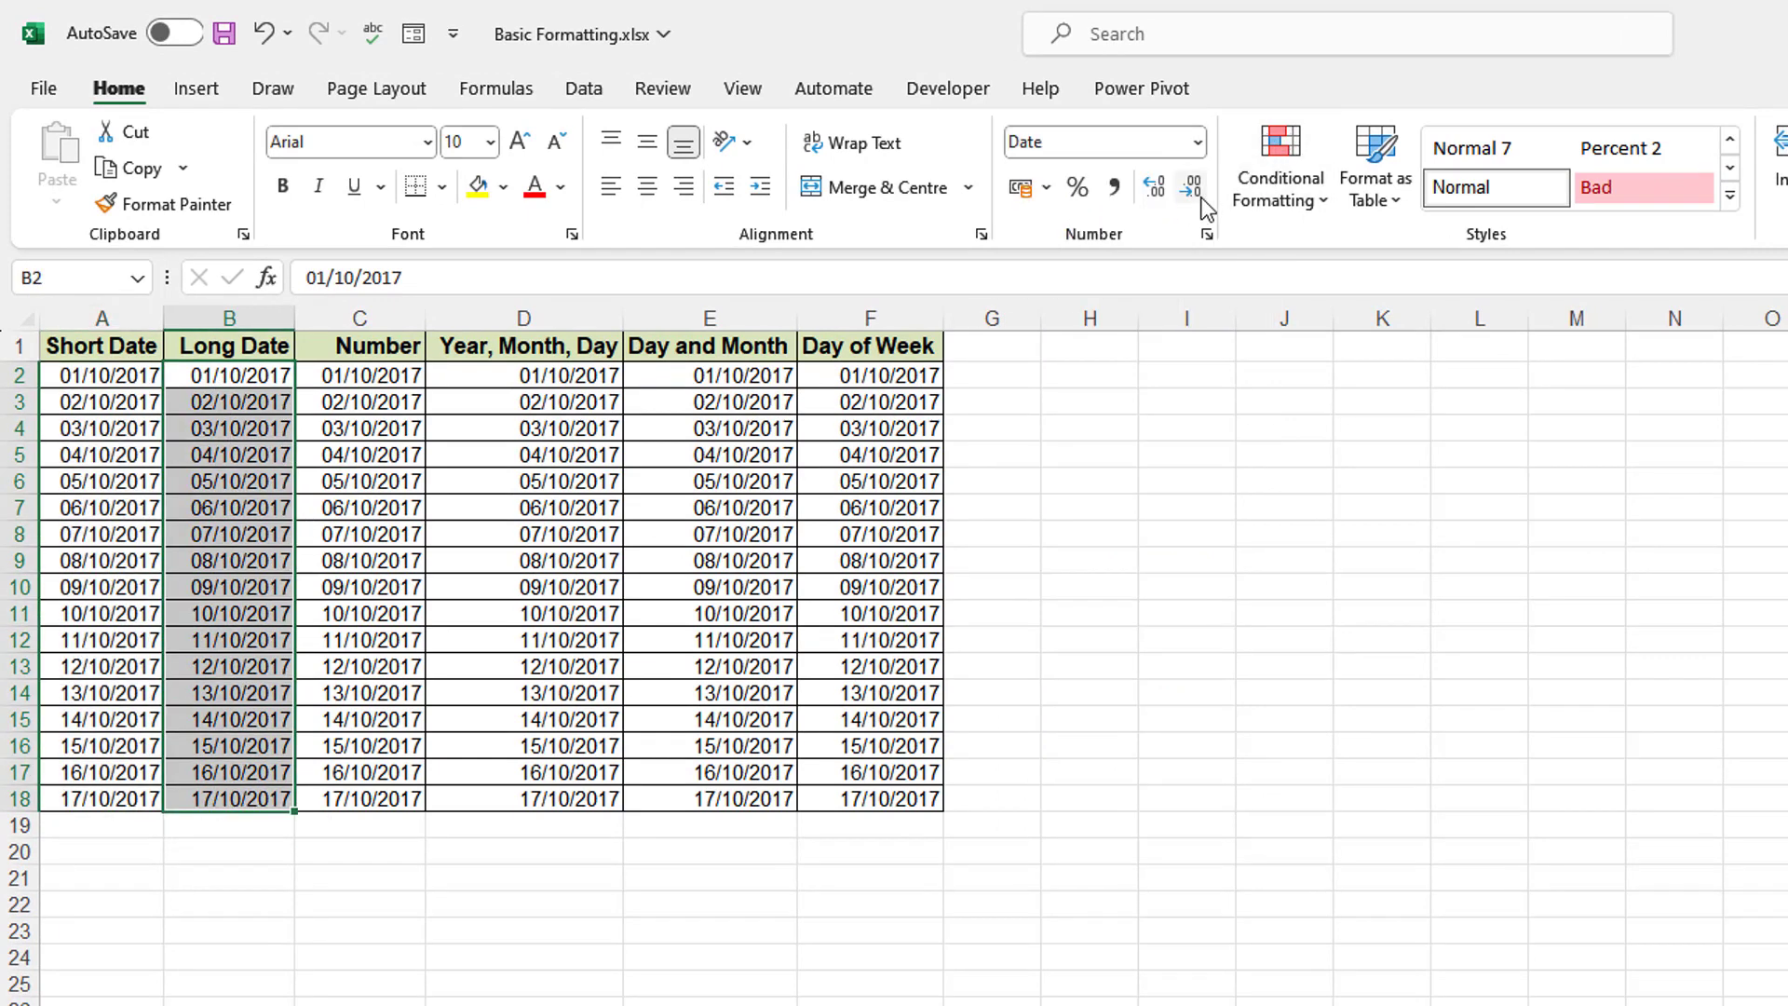
- Format B2:B18 as Long Date and auto-fit column B to show dates like Sunday 1 October 2017
{"action": "left_click", "coordinate": [1198, 143]}
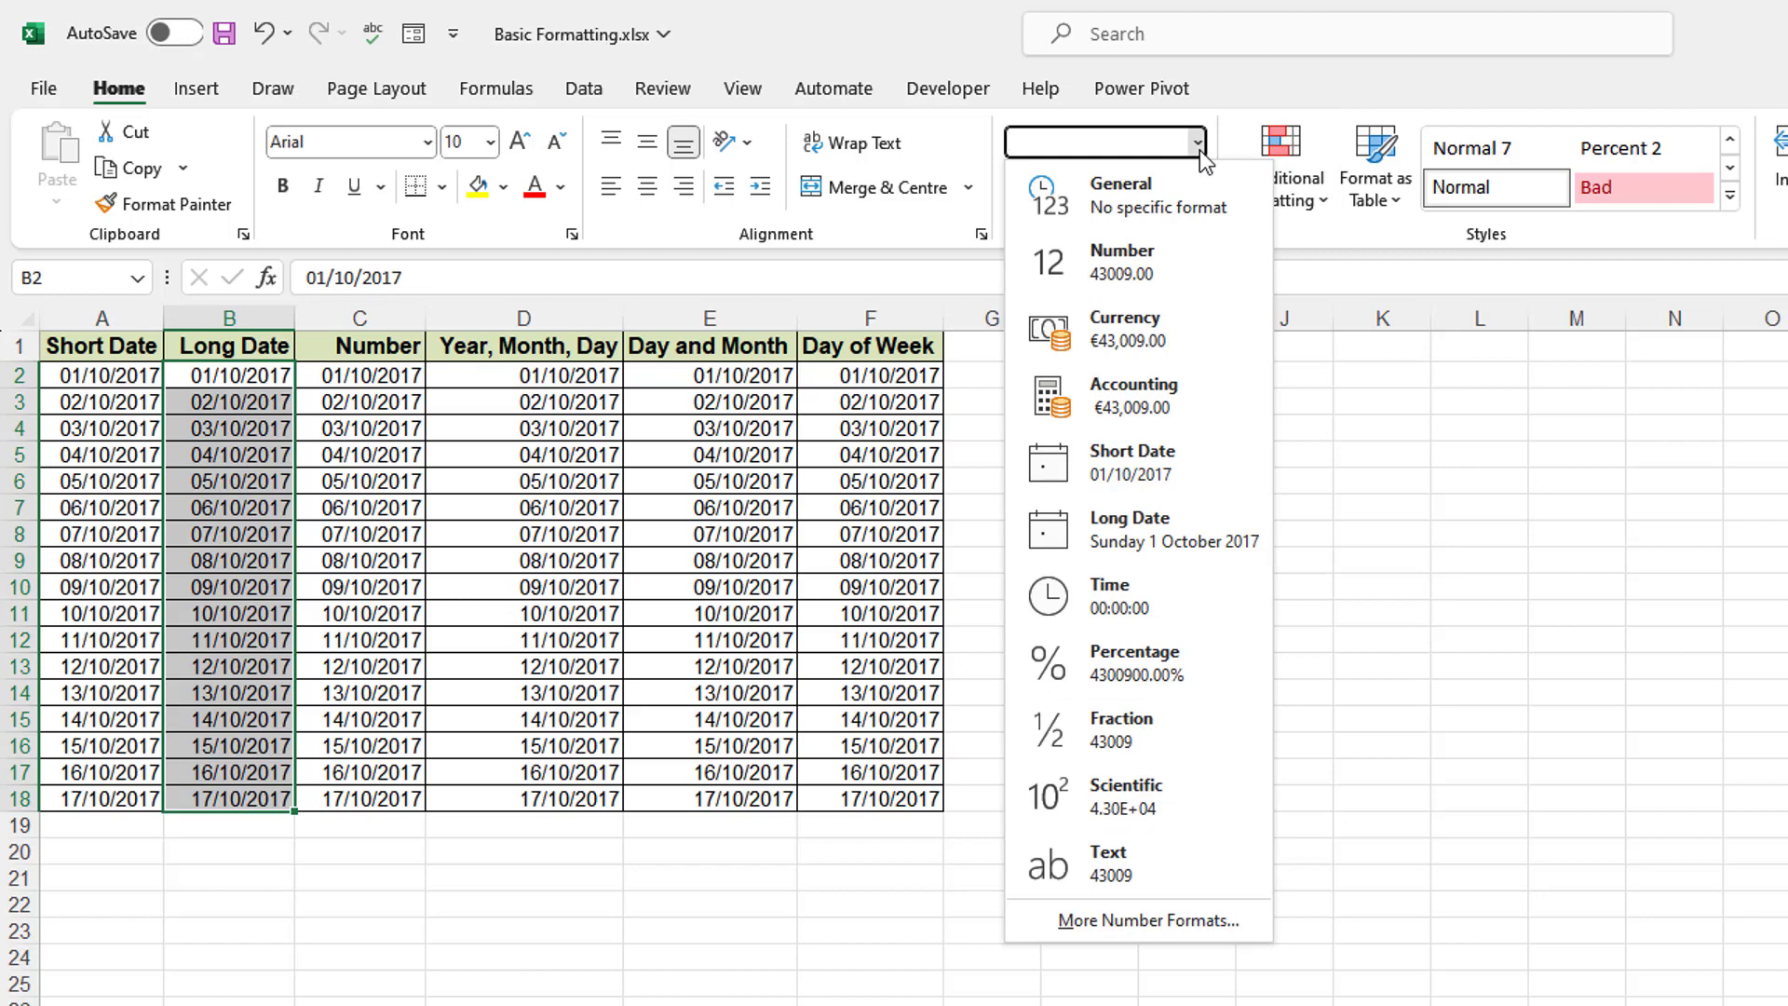
{"action": "left_click", "coordinate": [1132, 534]}
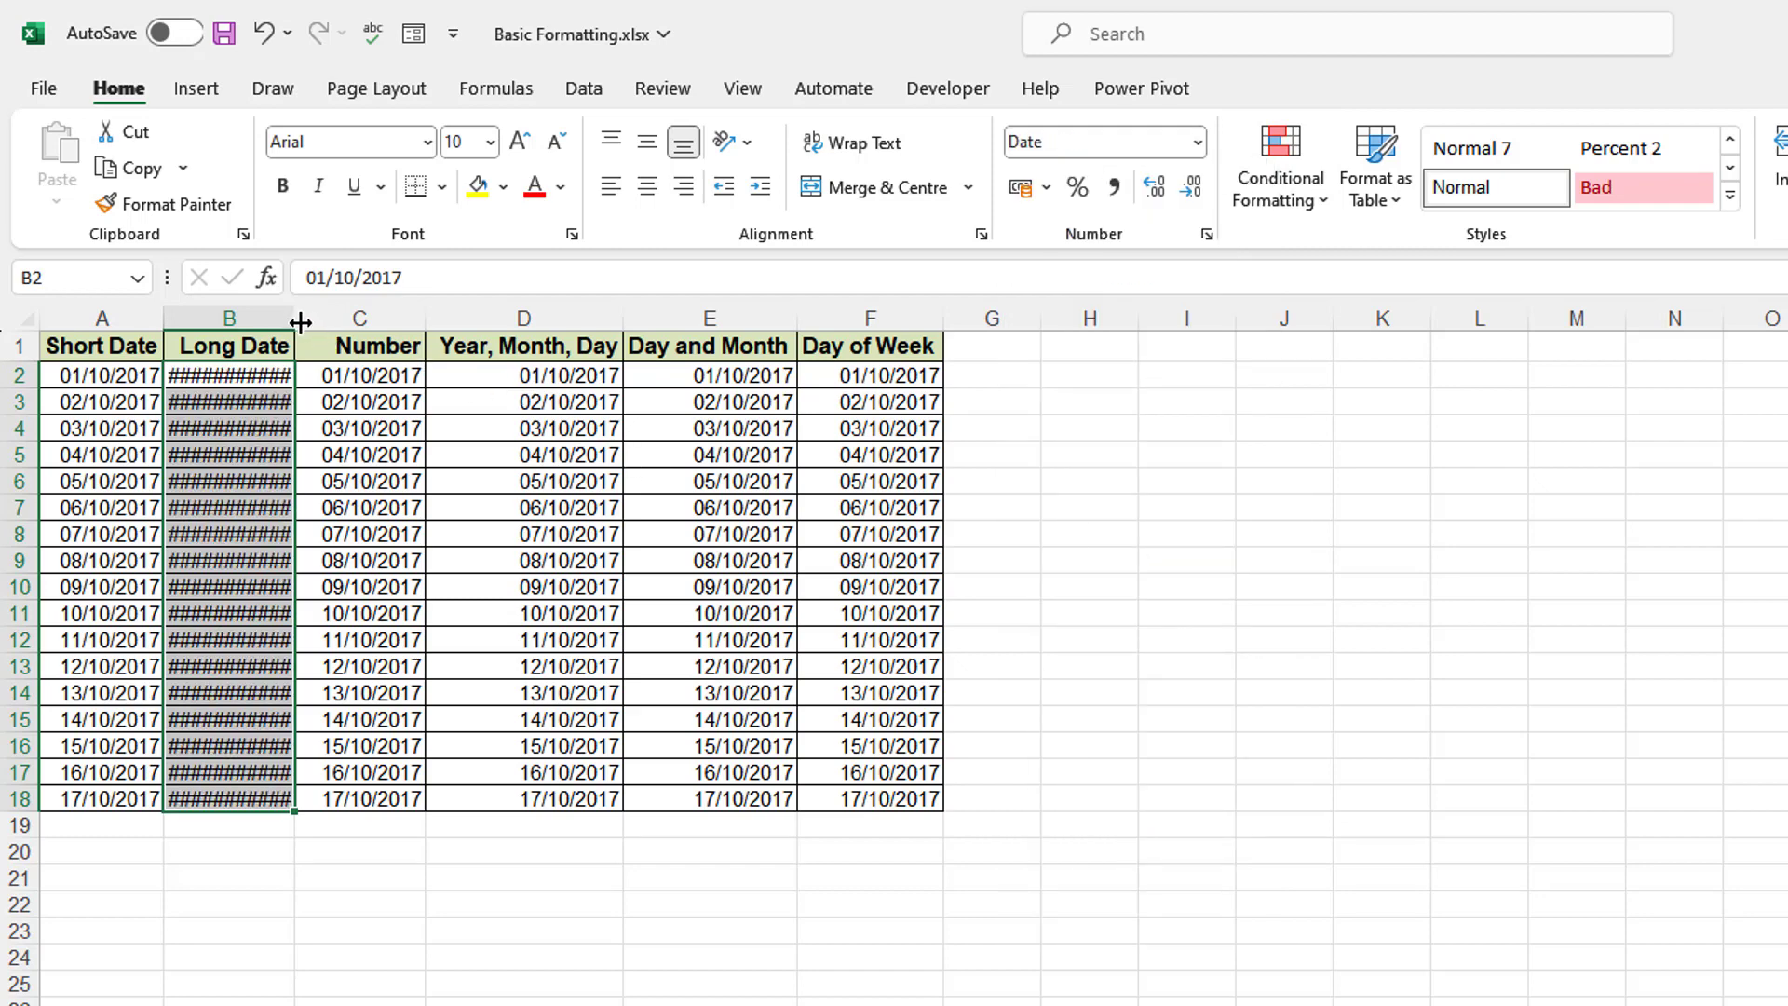
{"action": "left_click_drag", "start_coordinate": [297, 319], "coordinate": [273, 318]}
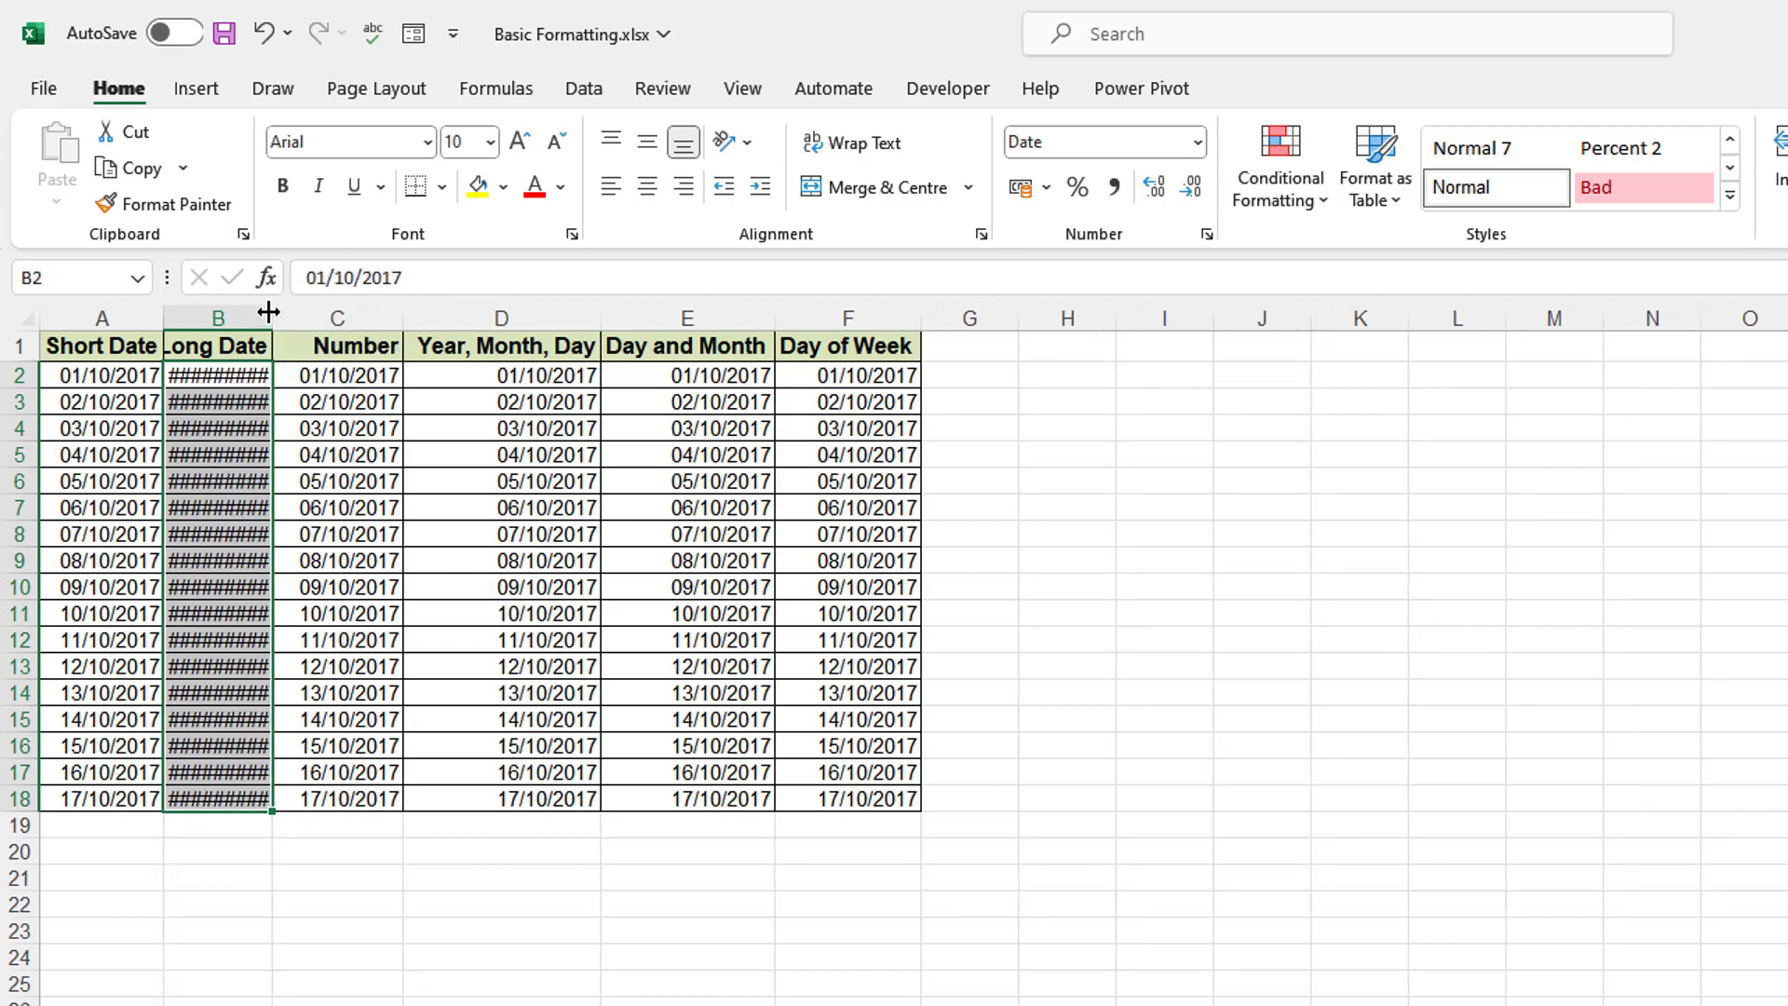
{"action": "double_click", "coordinate": [268, 312]}
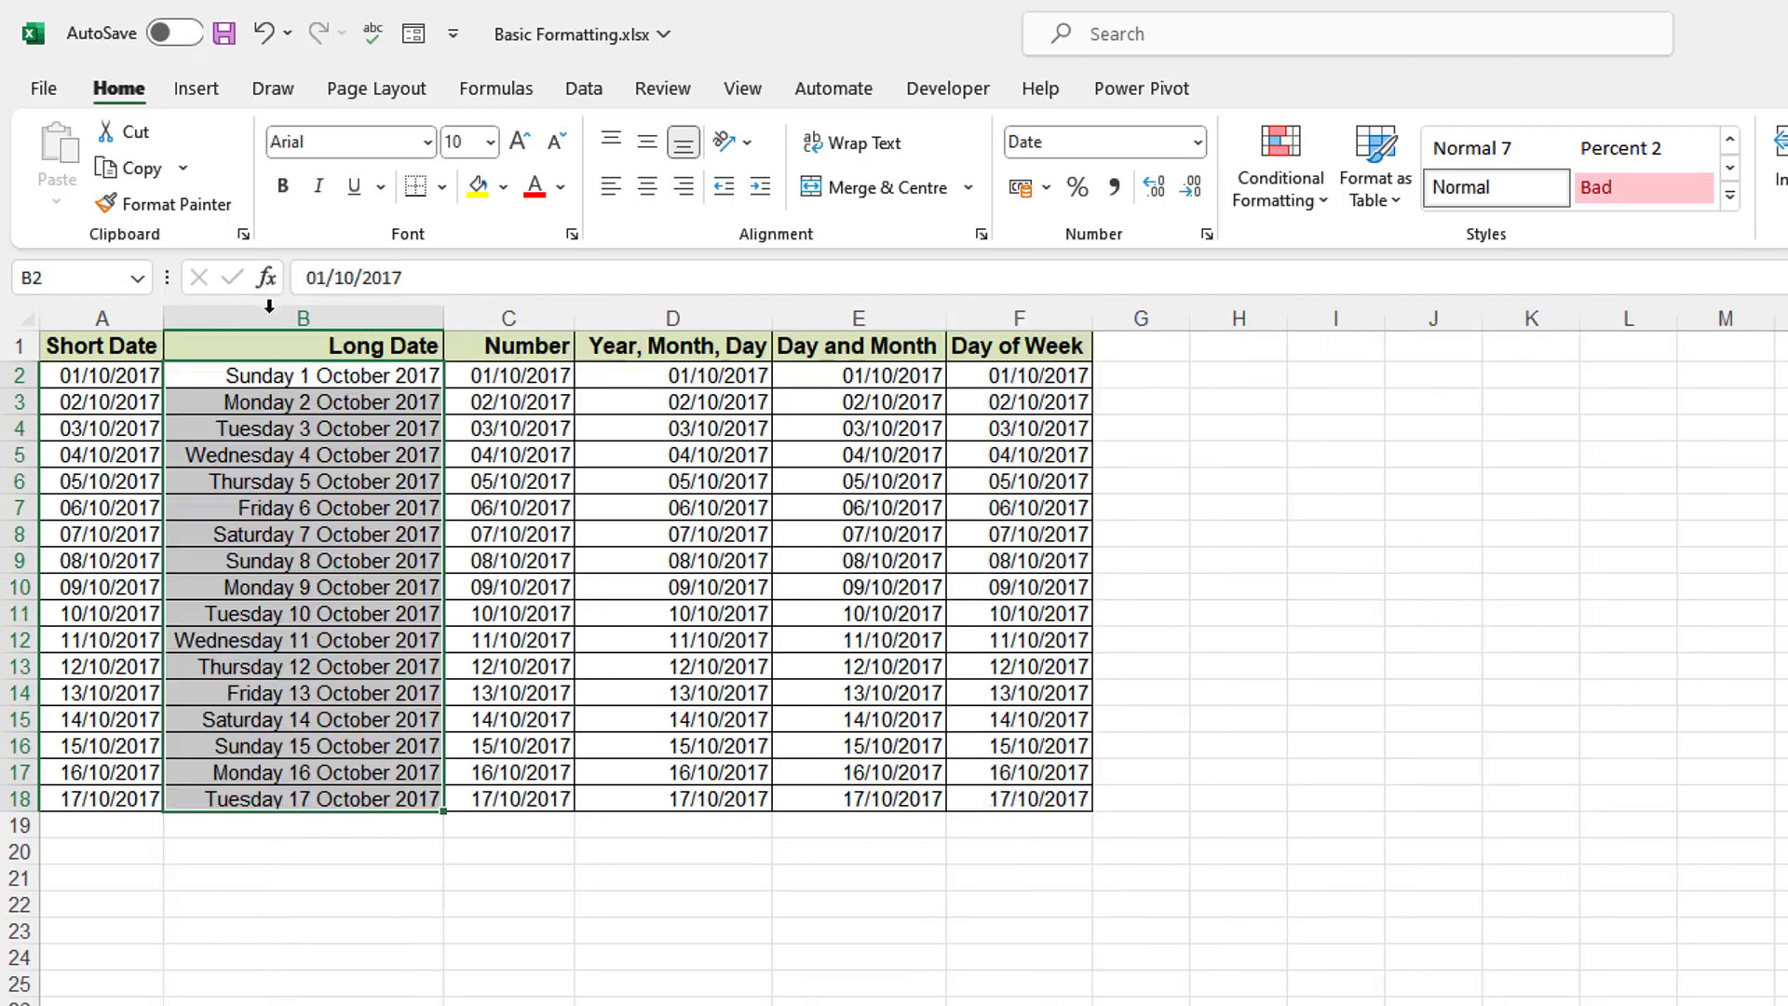
{"action": "left_click", "coordinate": [538, 318]}
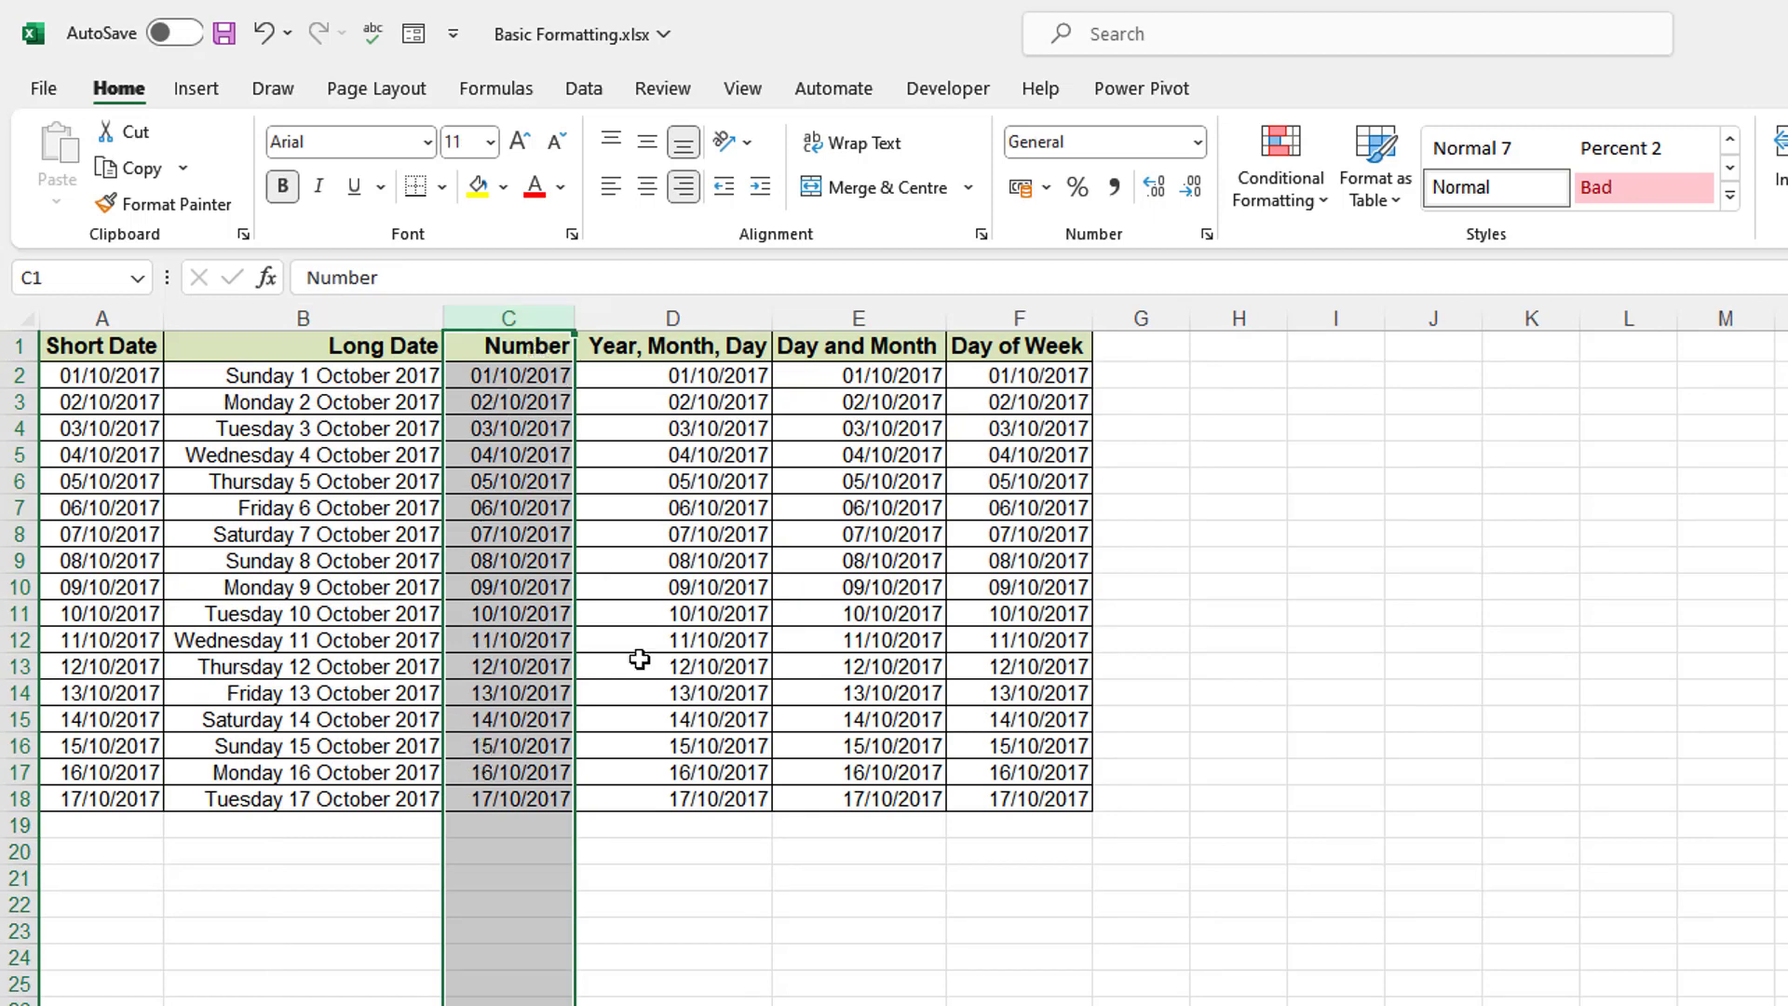
- Give D2:D18 the 2012-03-14 date type so it reads 2017-10-01 through 2017-10-17
{"action": "left_click", "coordinate": [670, 825]}
{"action": "left_click_drag", "start_coordinate": [675, 373], "coordinate": [712, 798]}
{"action": "right_click", "coordinate": [693, 563]}
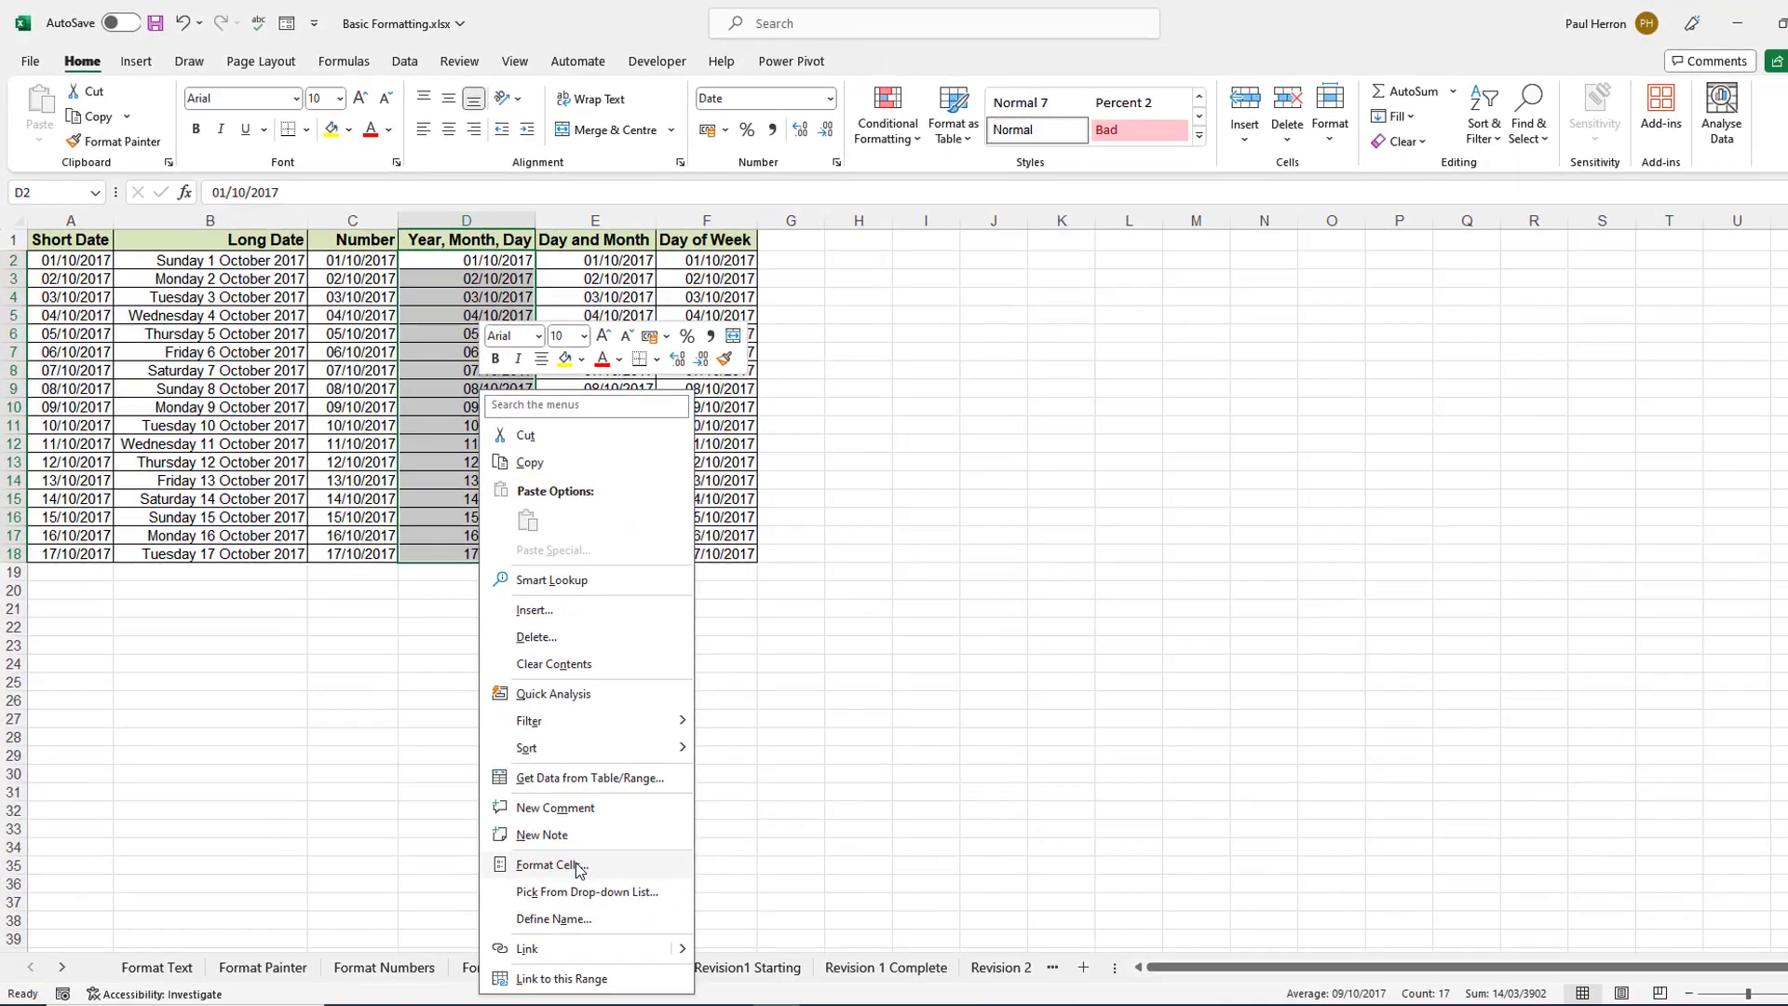
{"action": "left_click", "coordinate": [575, 862]}
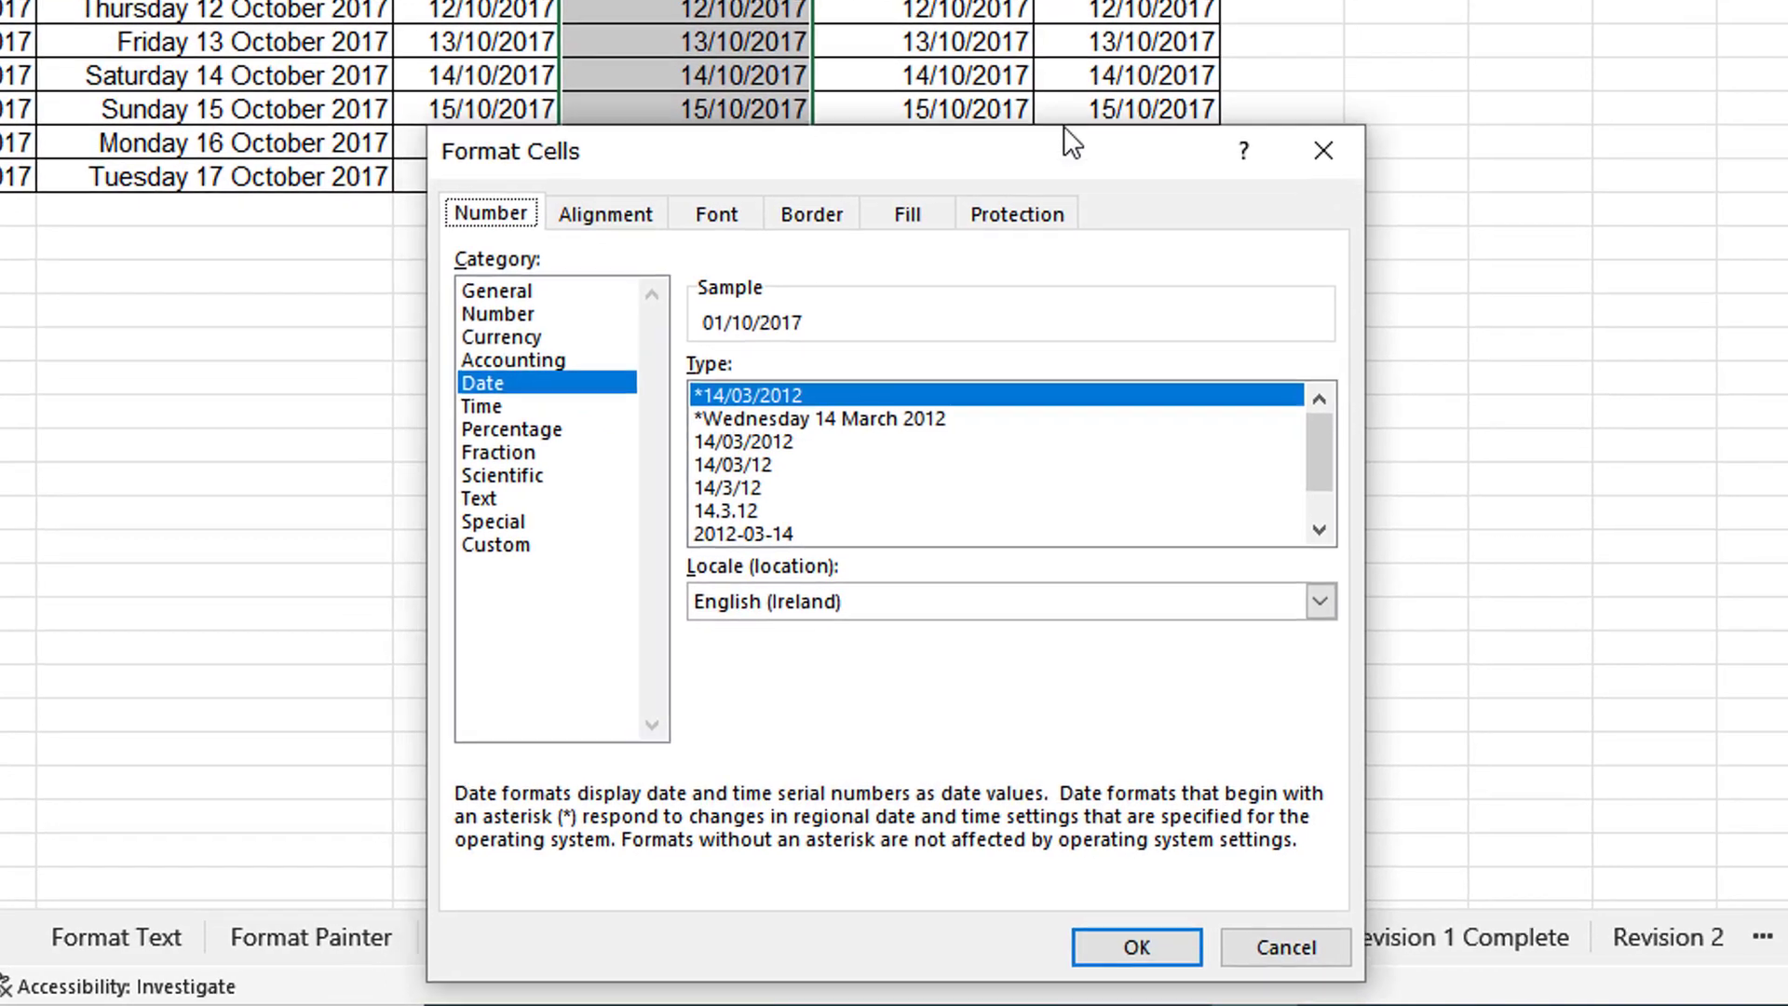
{"action": "left_click_drag", "start_coordinate": [1064, 133], "coordinate": [1608, 0]}
{"action": "mouse_move", "coordinate": [1412, 363]}
{"action": "left_mouse_down"}
{"action": "mouse_move", "coordinate": [1411, 423]}
{"action": "mouse_move", "coordinate": [1430, 348]}
{"action": "mouse_move", "coordinate": [1410, 393]}
{"action": "left_mouse_up"}
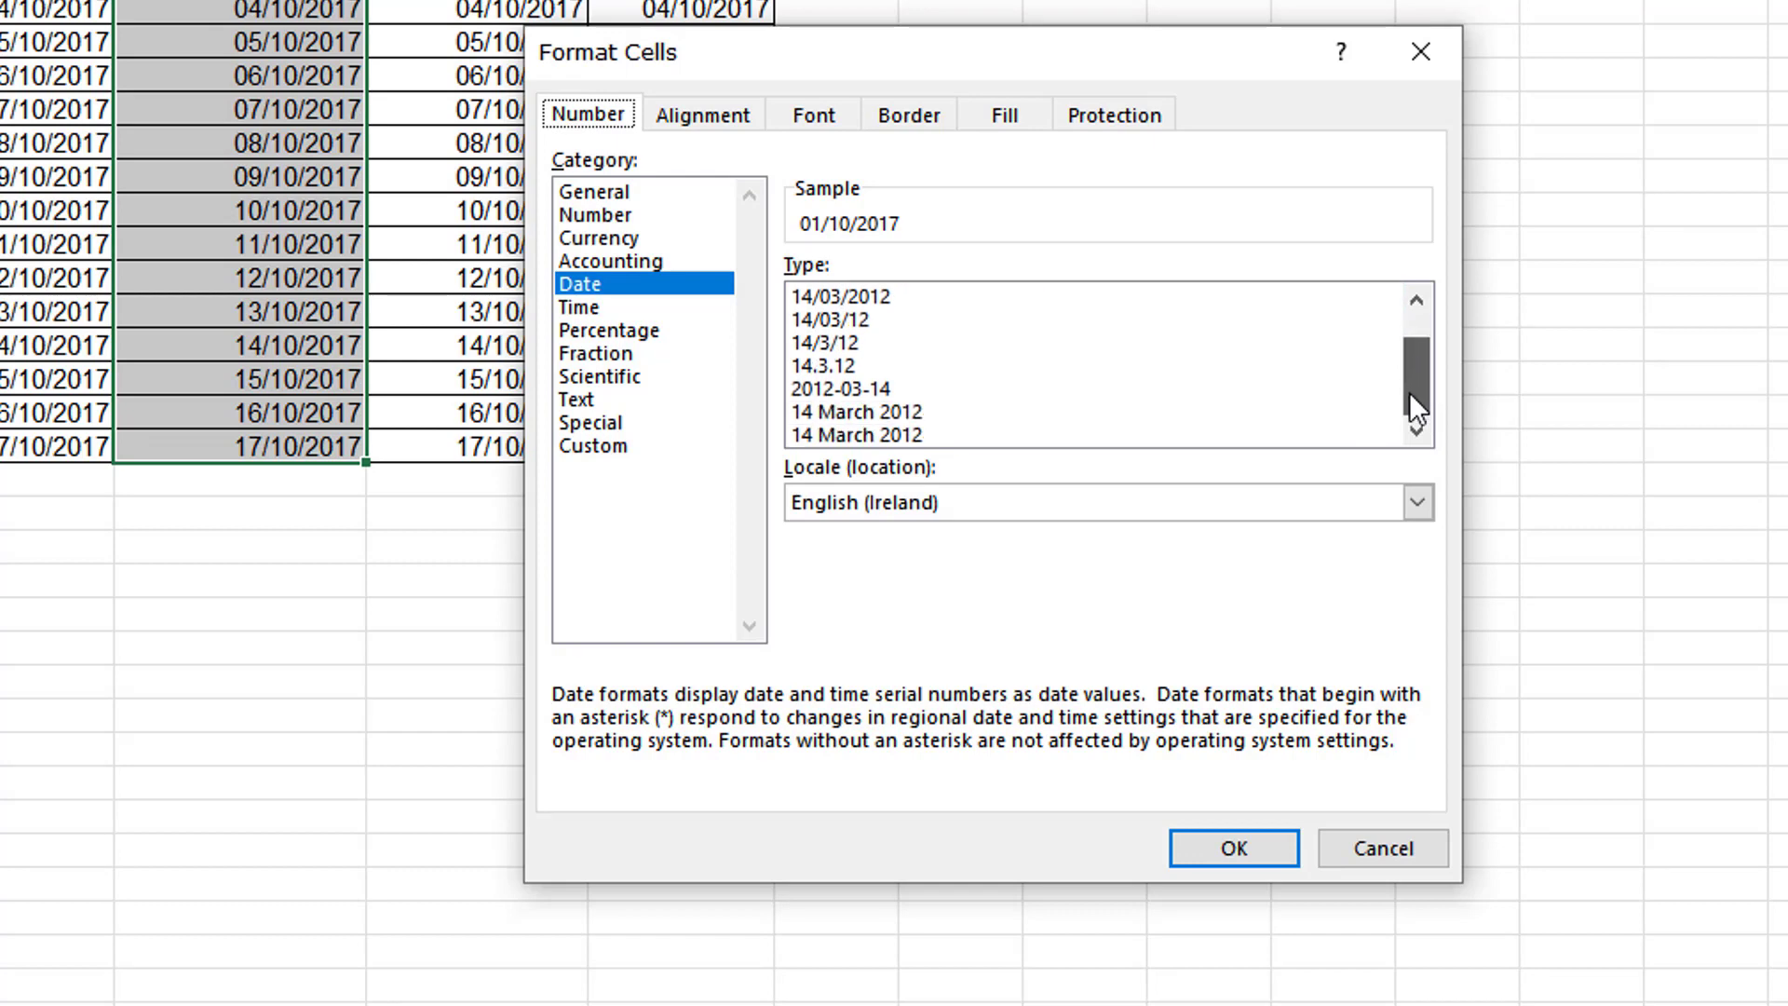
{"action": "left_click", "coordinate": [866, 388]}
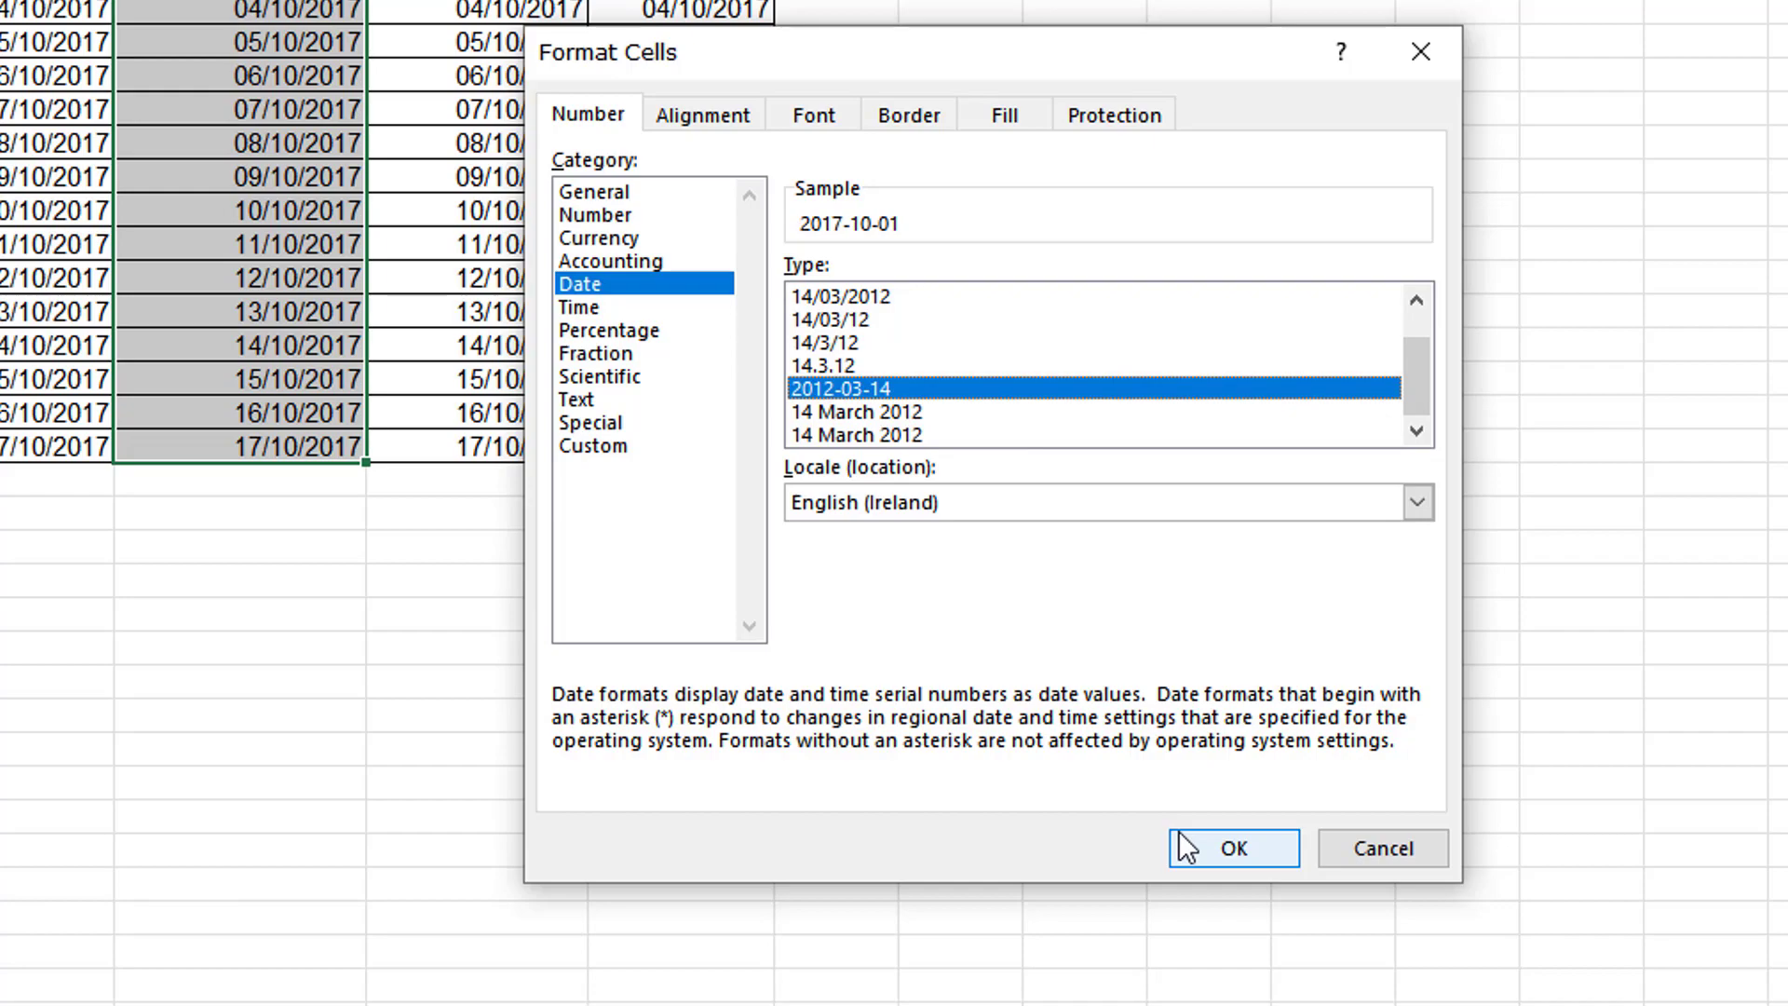
{"action": "left_click", "coordinate": [1234, 847]}
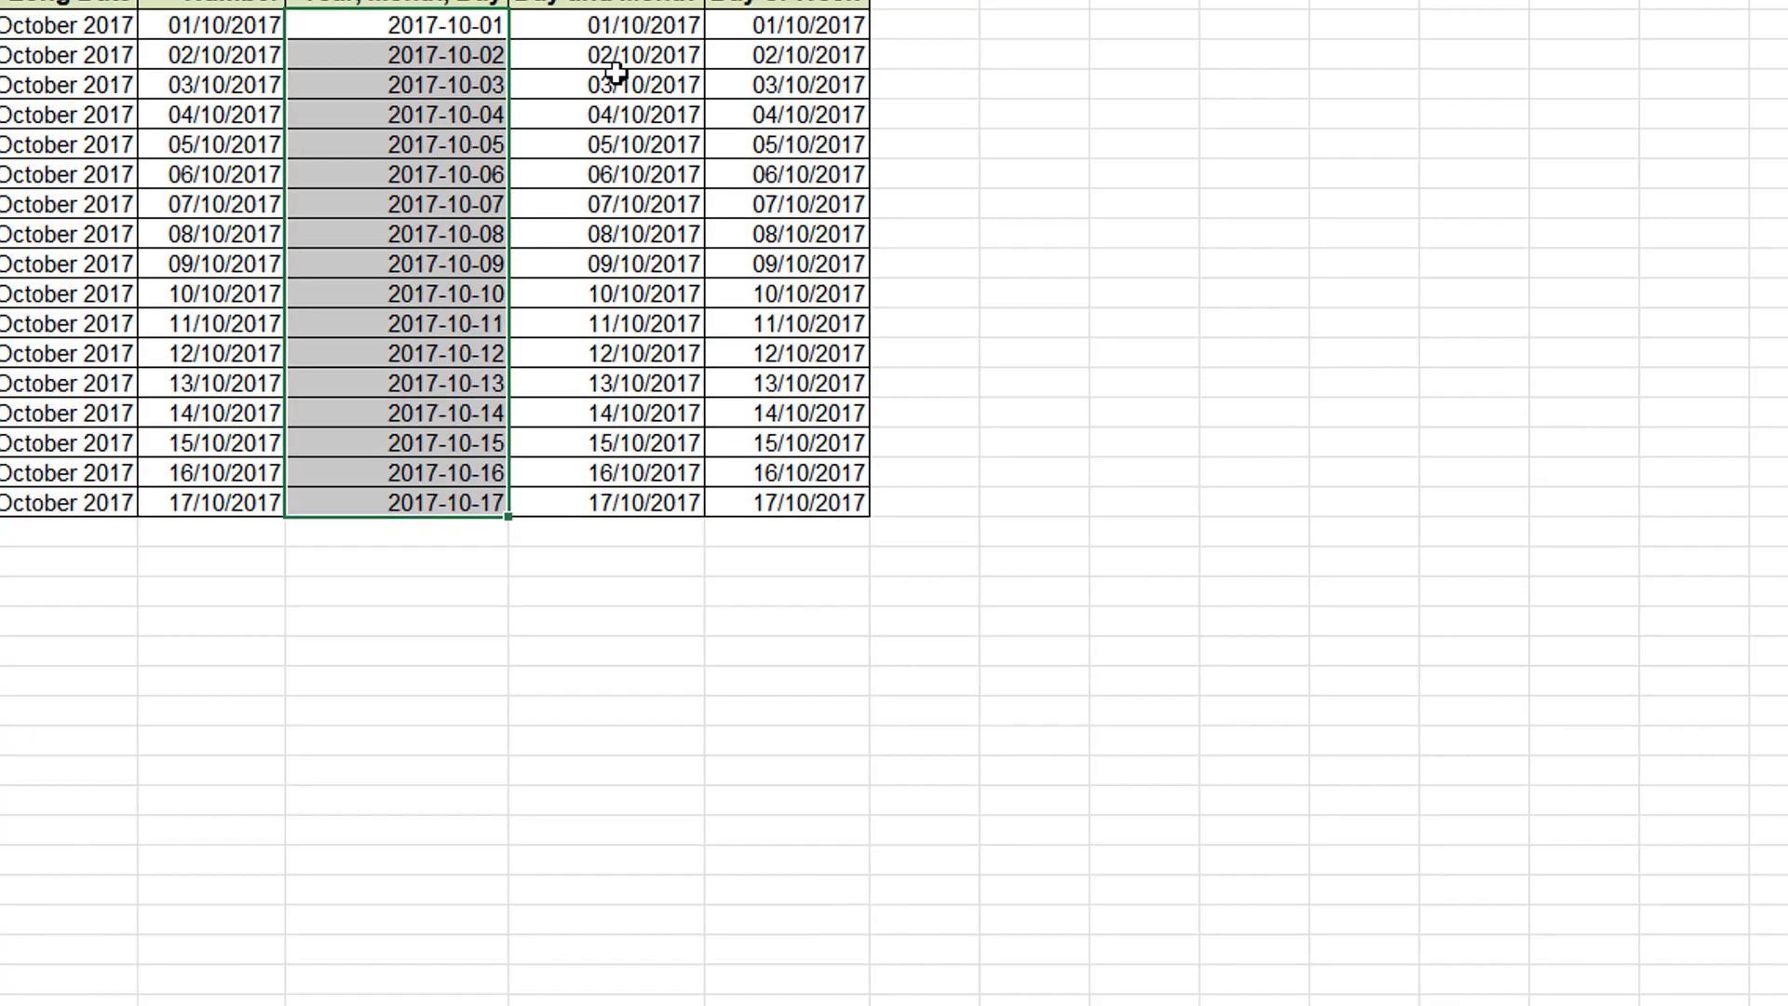
{"action": "left_click", "coordinate": [1408, 1004]}
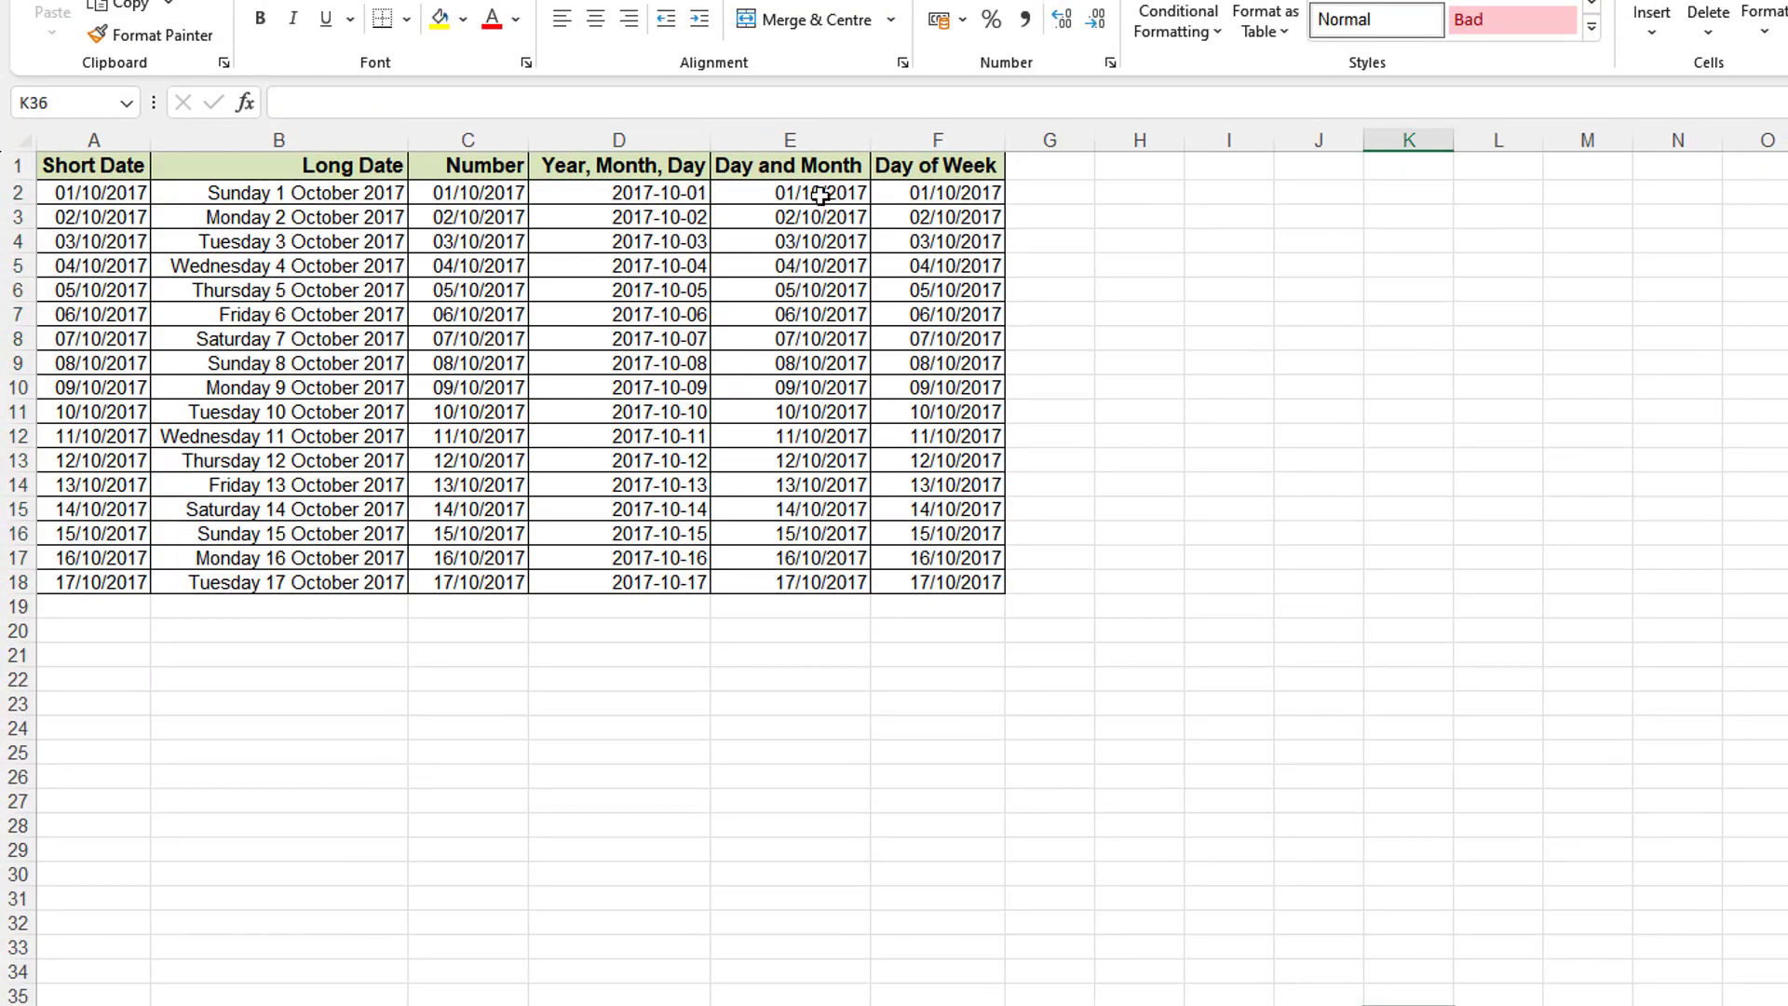
- Apply the custom format dd-mmm to E2:E18, showing 01-Oct through 17-Oct
{"action": "left_click_drag", "start_coordinate": [820, 195], "coordinate": [838, 585]}
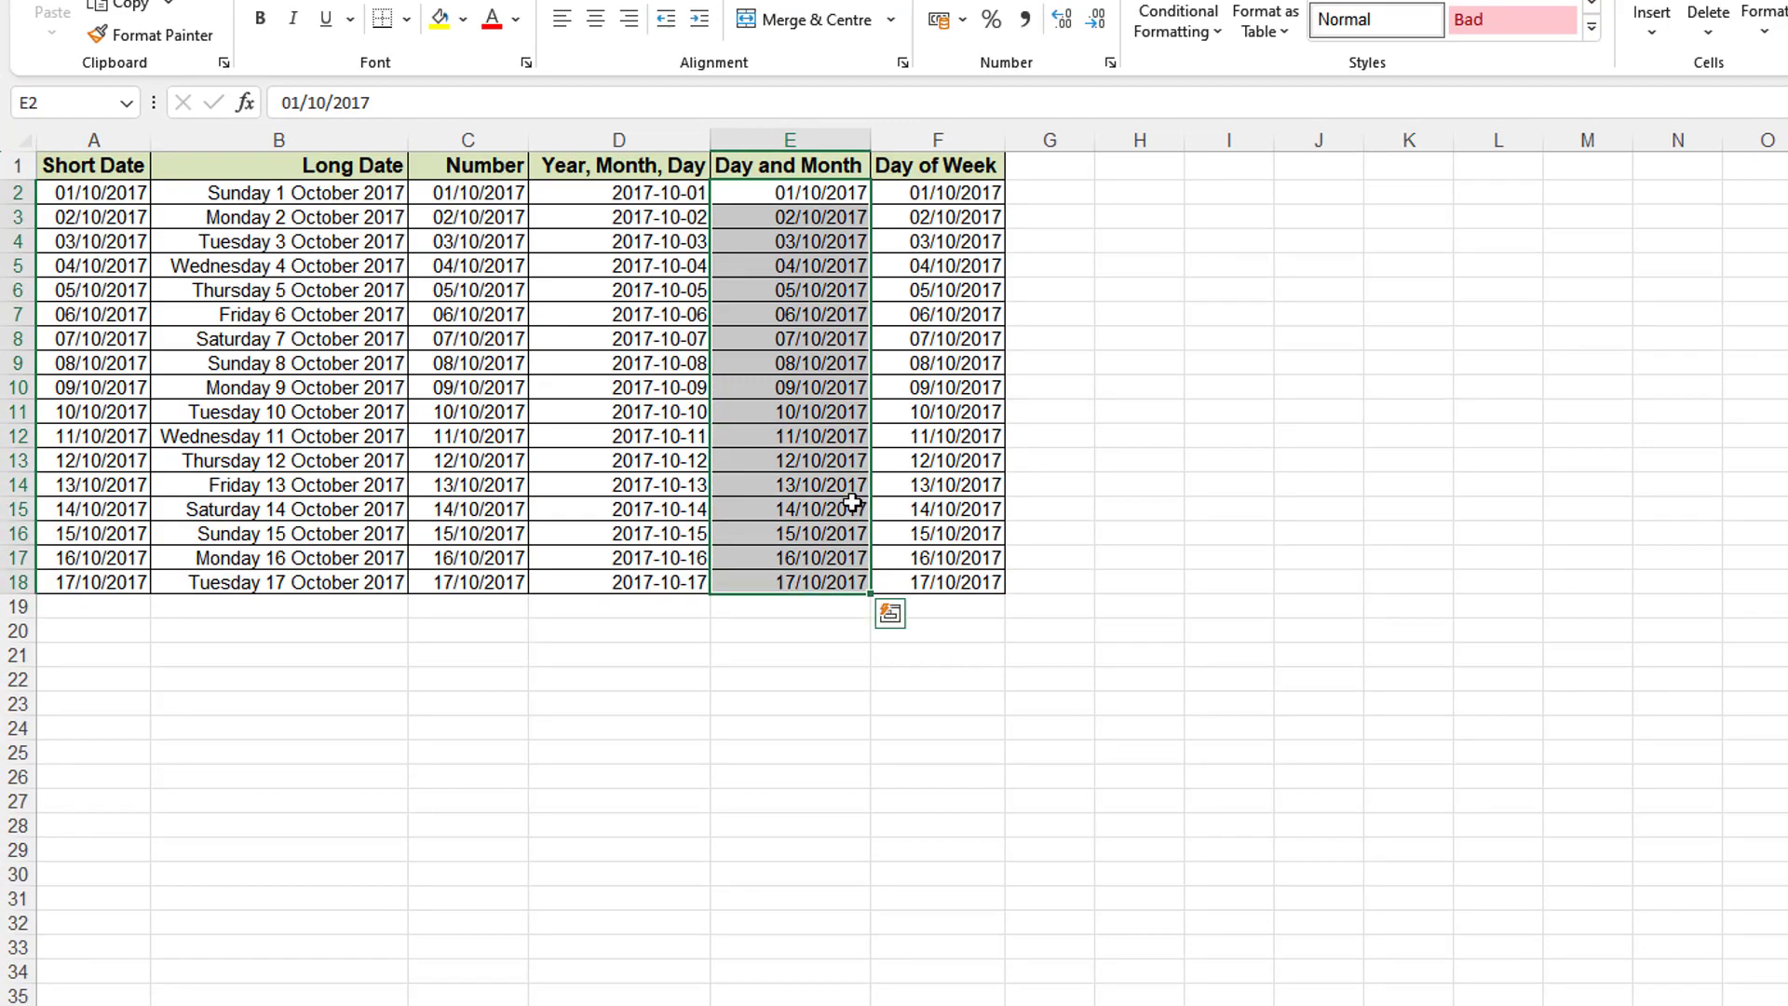
{"action": "right_click", "coordinate": [832, 377]}
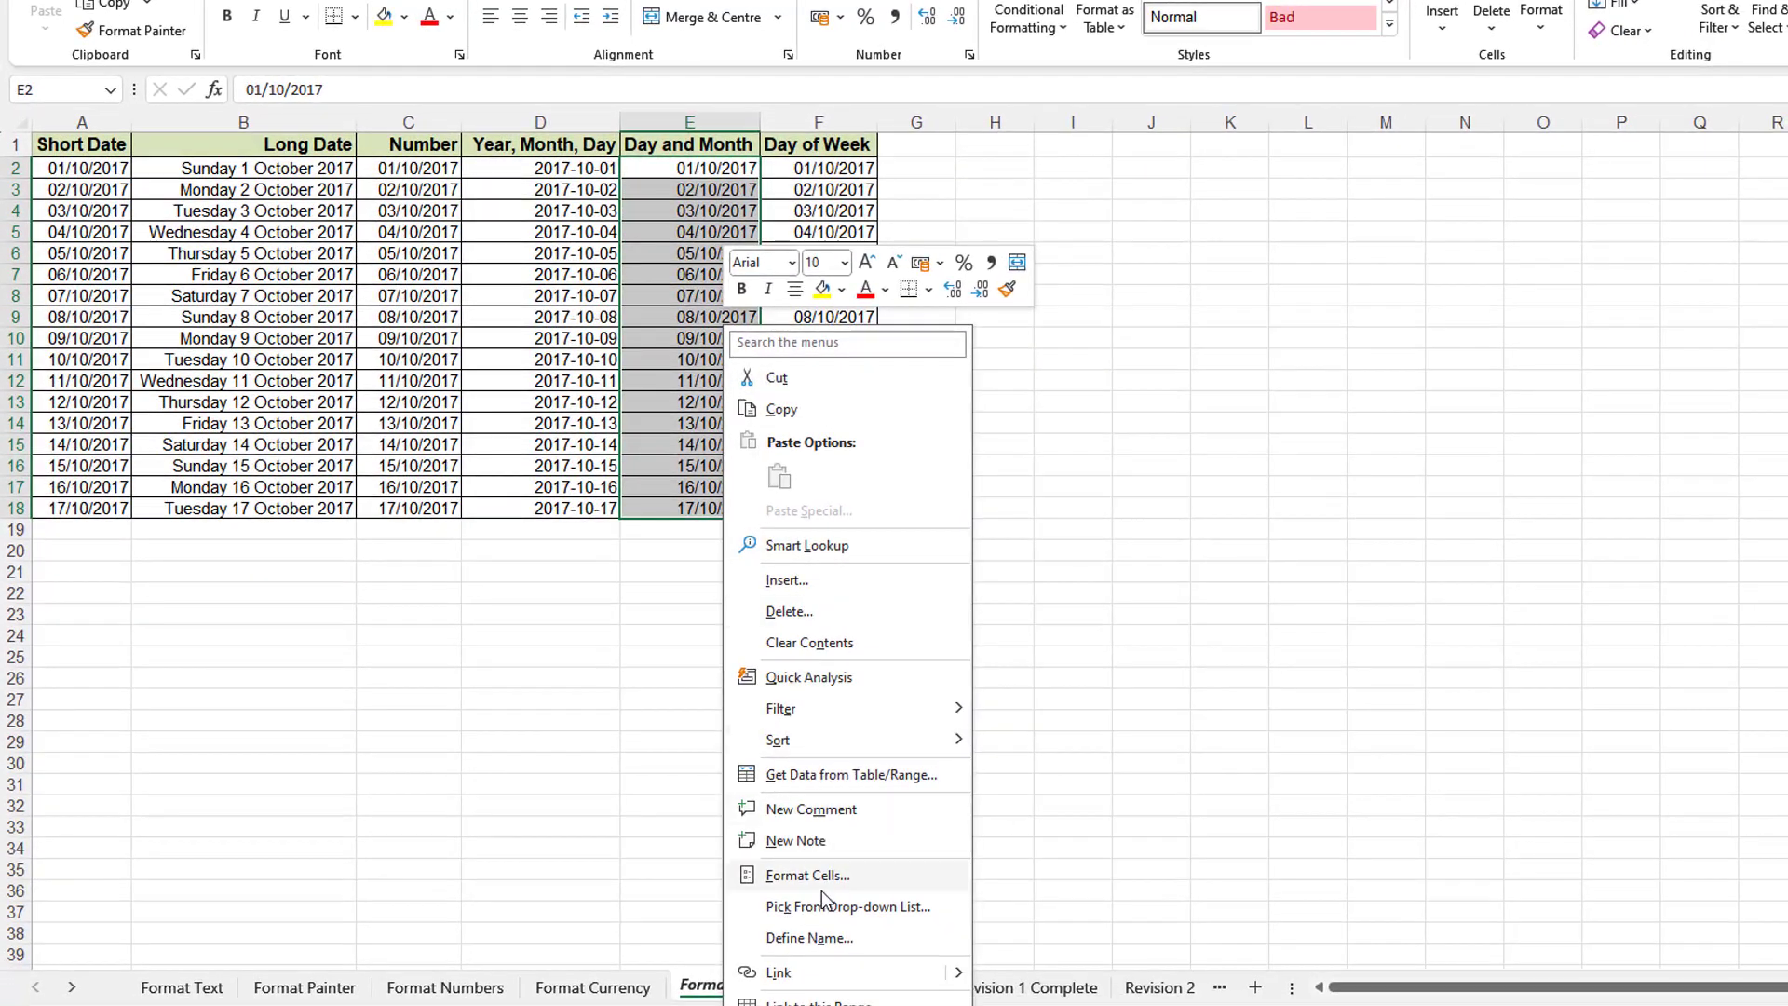
{"action": "left_click", "coordinate": [822, 876]}
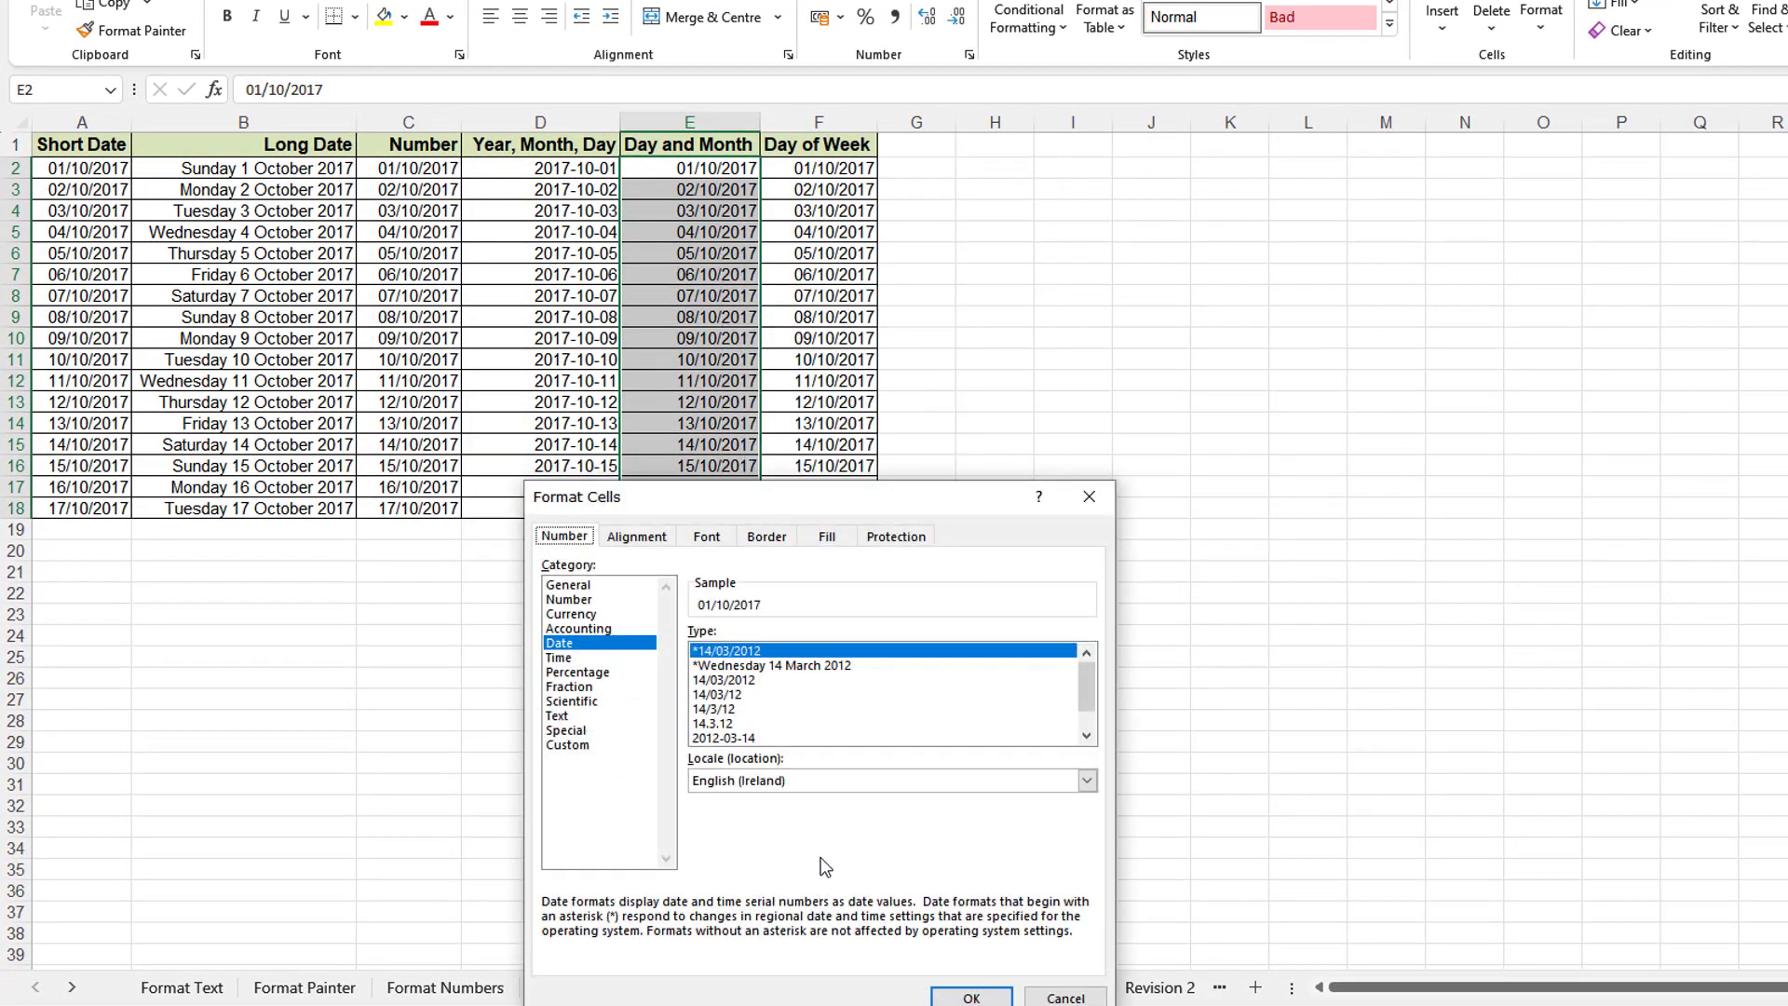
{"action": "left_click_drag", "start_coordinate": [829, 505], "coordinate": [994, 376]}
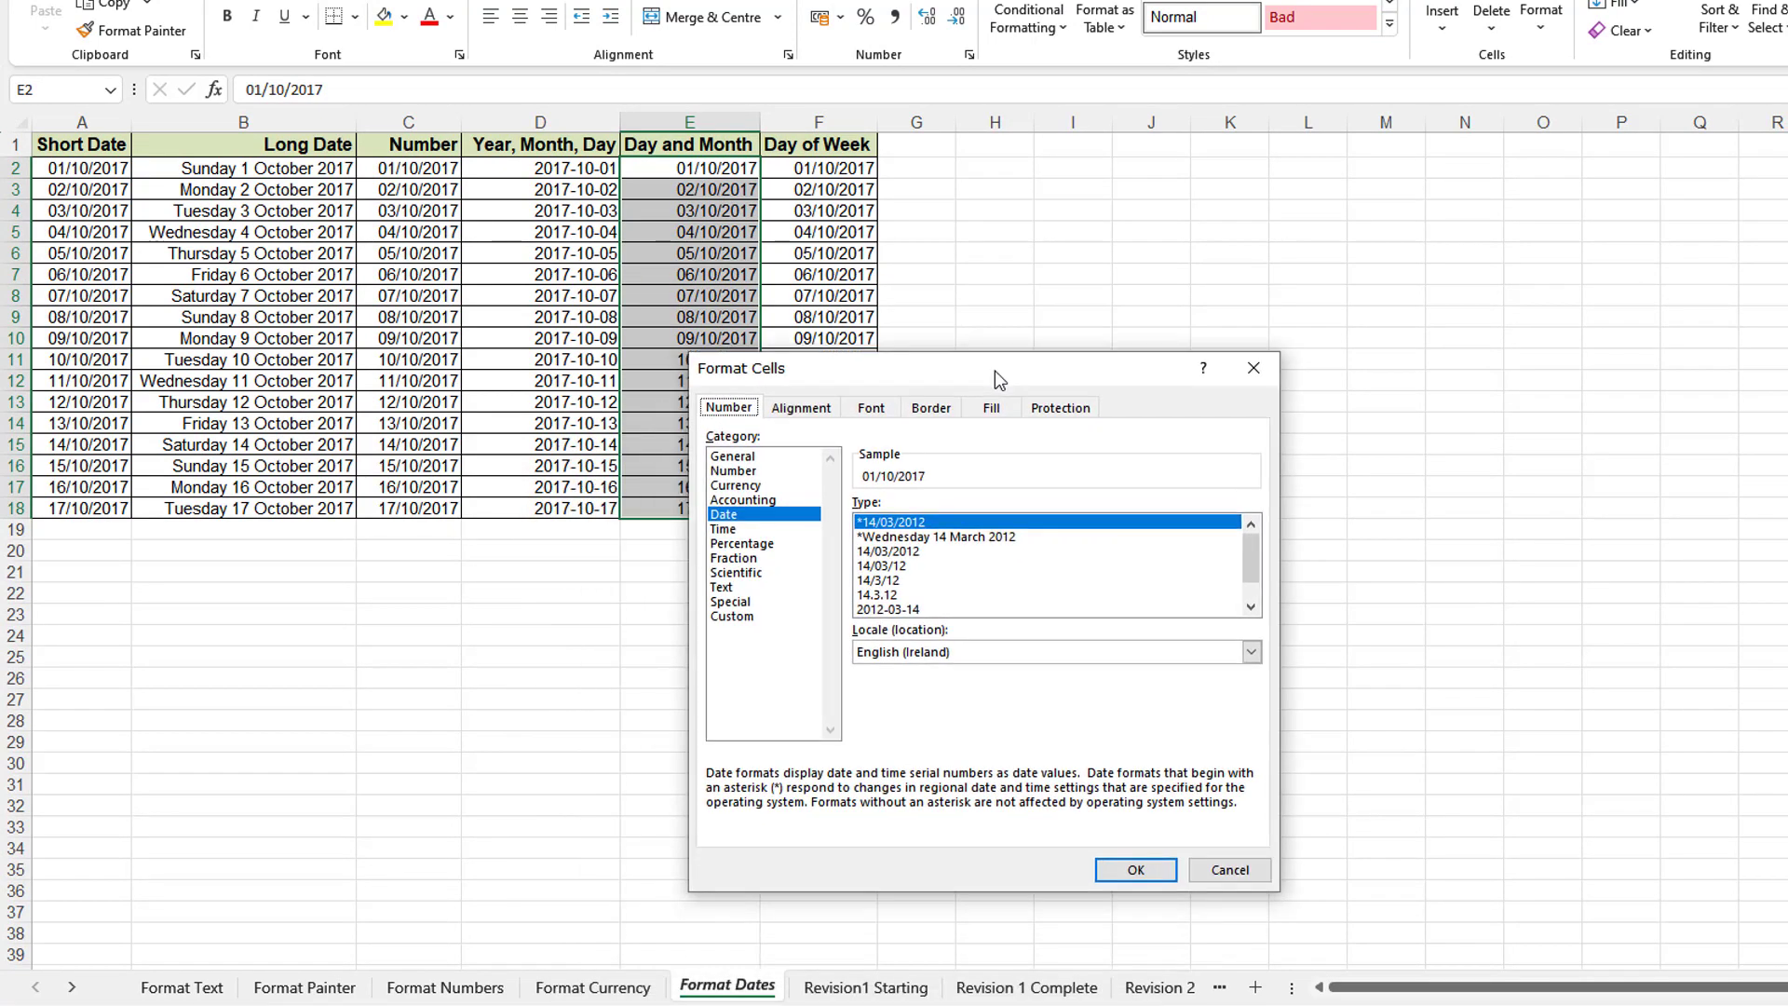
{"action": "left_click", "coordinate": [736, 616]}
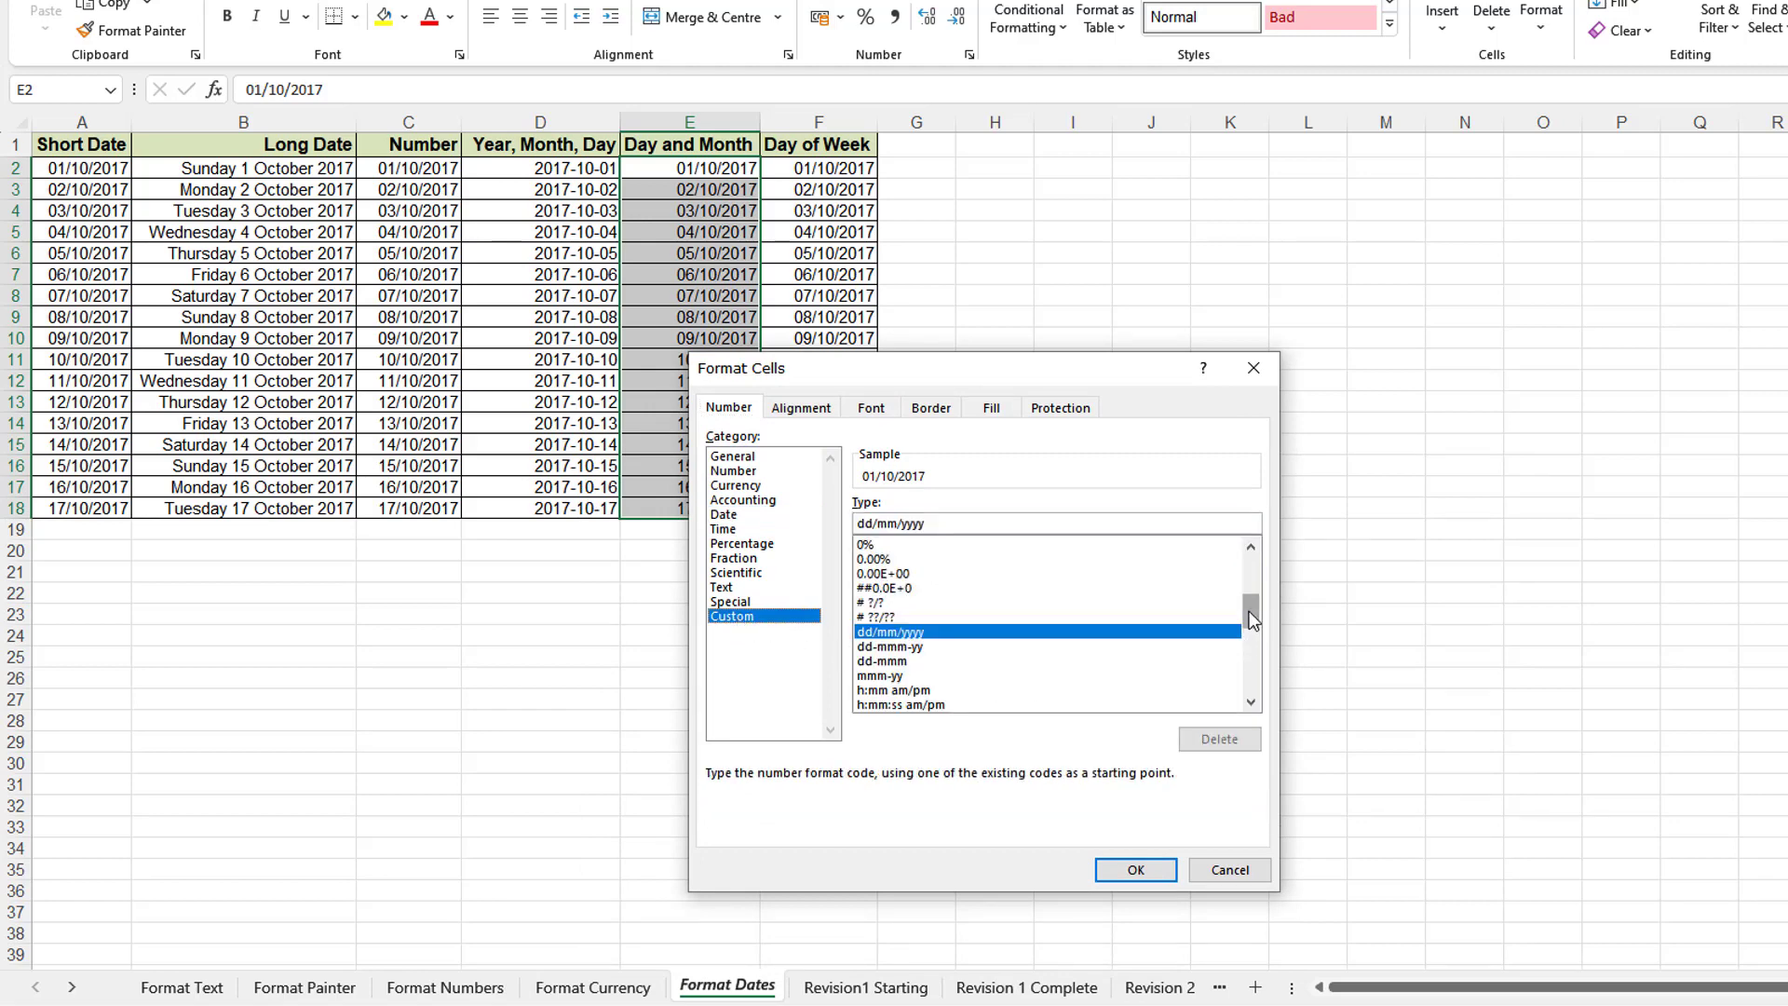
{"action": "mouse_move", "coordinate": [1251, 616]}
{"action": "left_mouse_down"}
{"action": "mouse_move", "coordinate": [1249, 640]}
{"action": "mouse_move", "coordinate": [1259, 557]}
{"action": "mouse_move", "coordinate": [1248, 697]}
{"action": "mouse_move", "coordinate": [1260, 551]}
{"action": "mouse_move", "coordinate": [1250, 618]}
{"action": "left_mouse_up"}
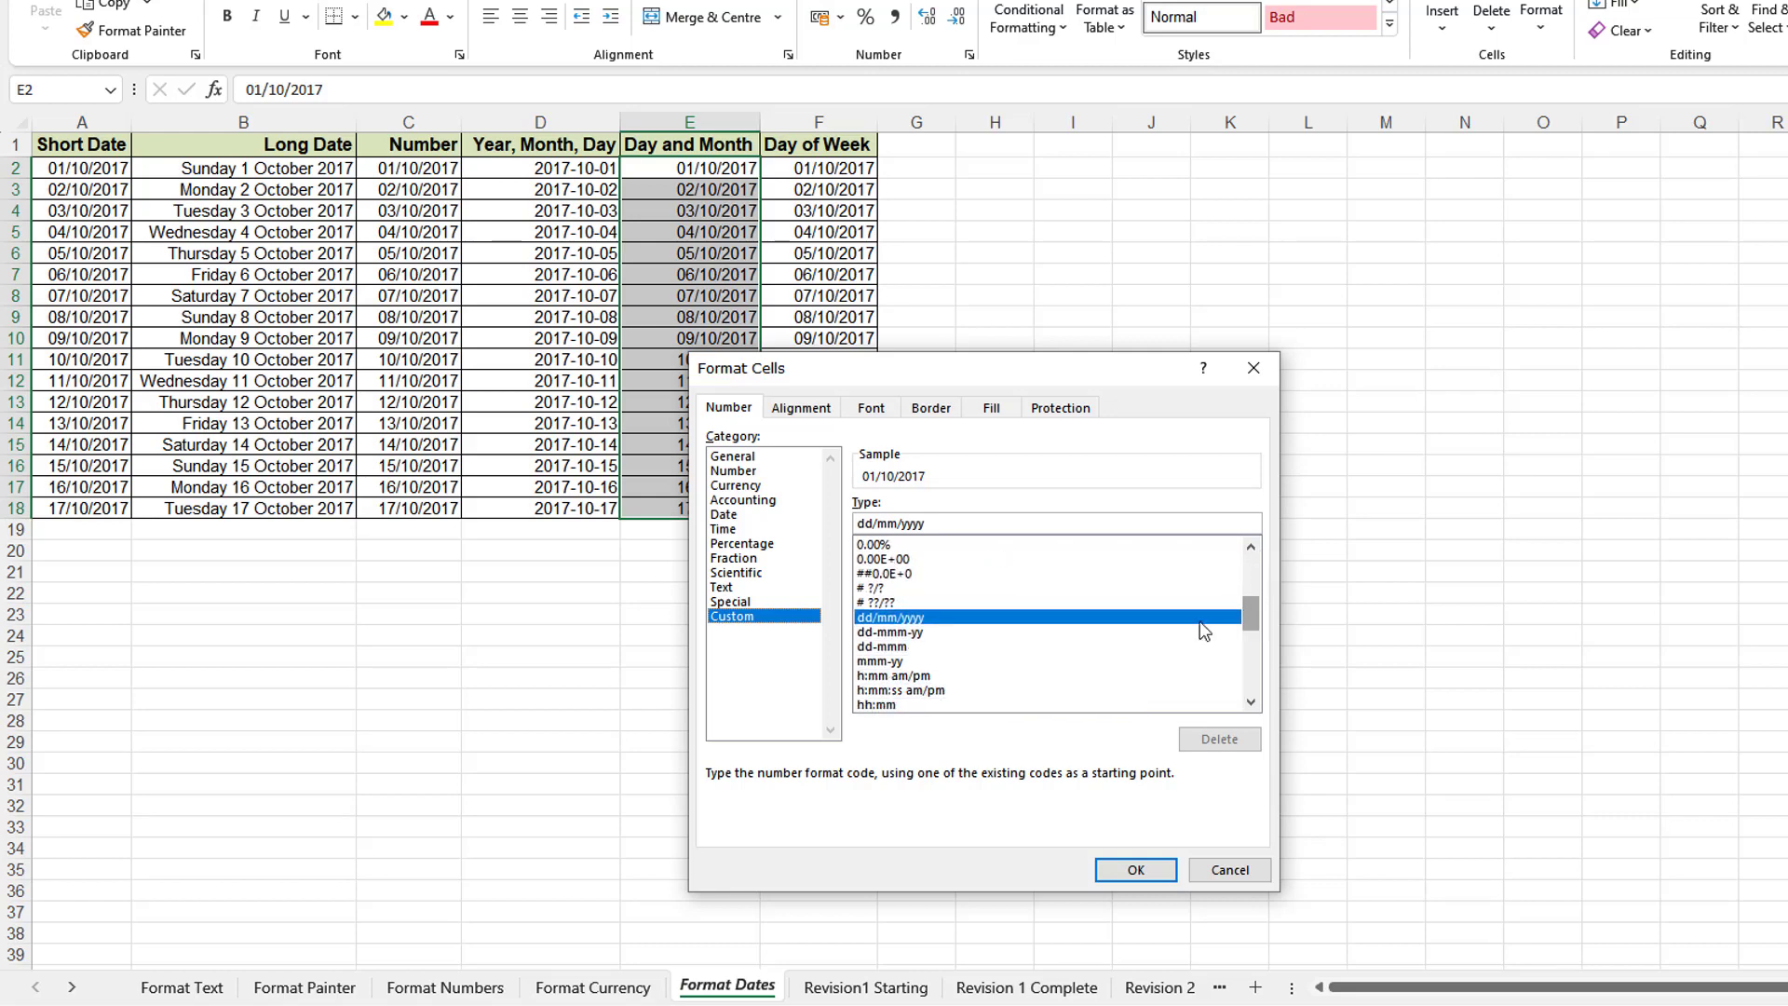
{"action": "left_click", "coordinate": [899, 634]}
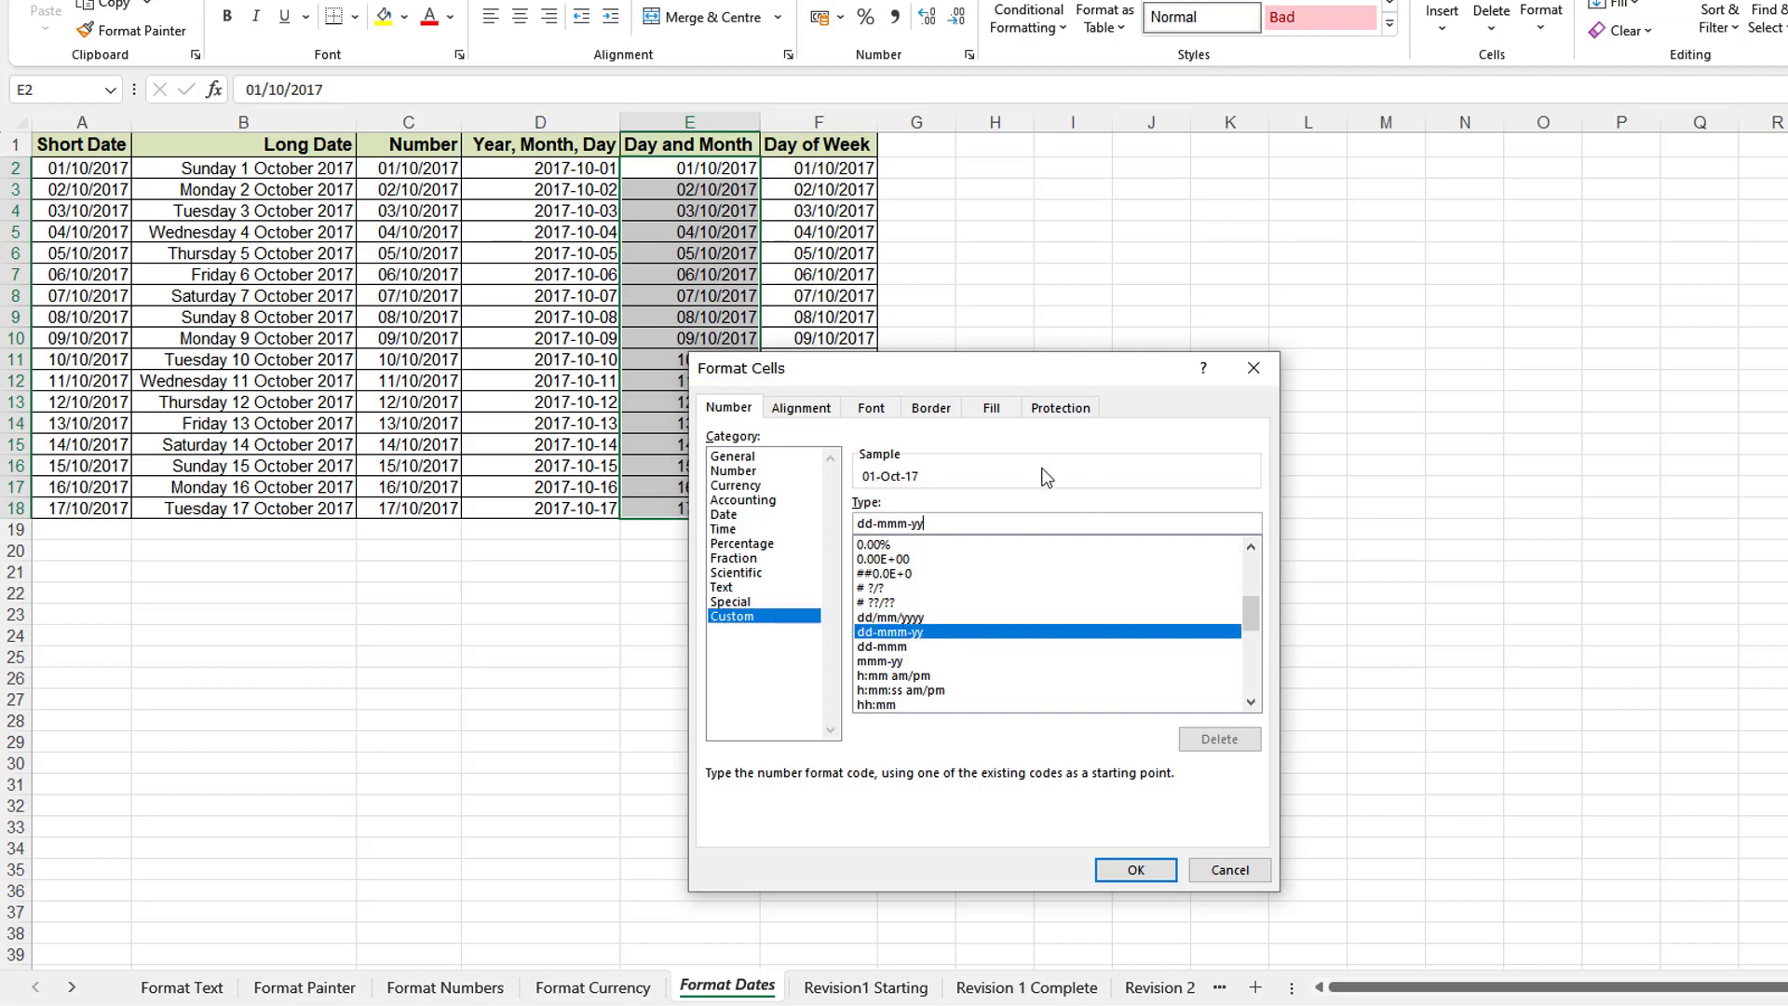
{"action": "key", "text": "BackSpace"}
{"action": "key", "text": "Return"}
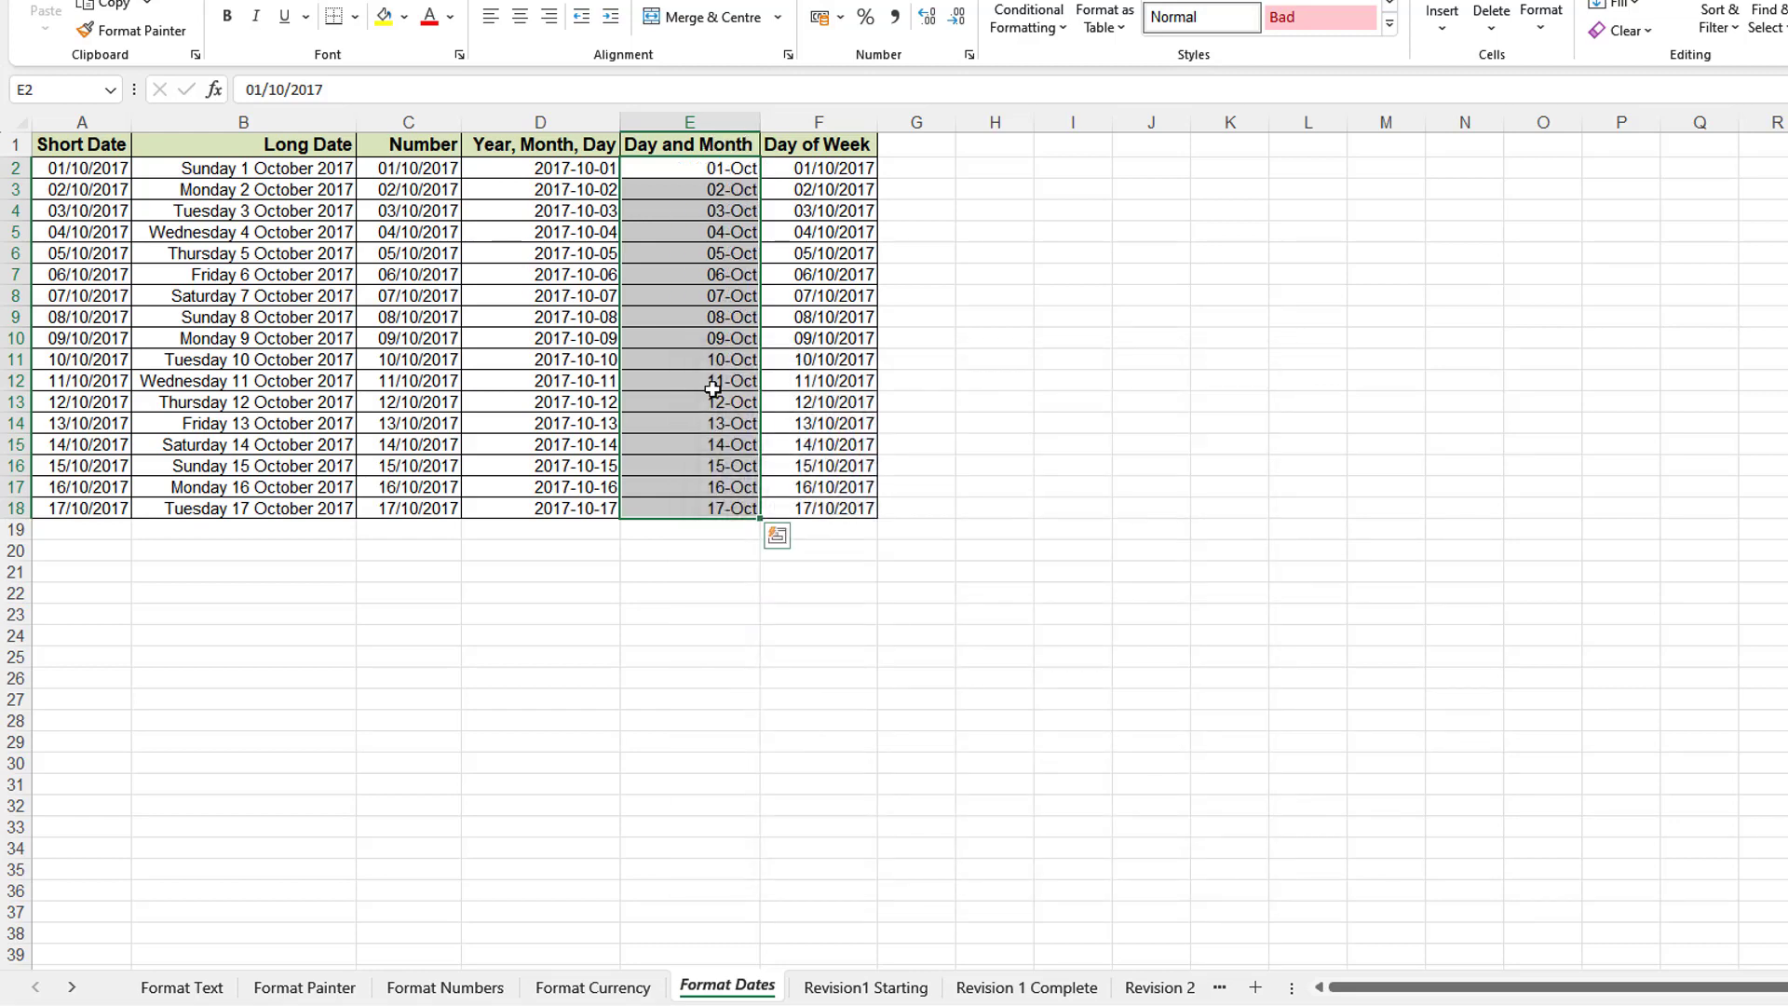
{"action": "left_click", "coordinate": [1073, 614]}
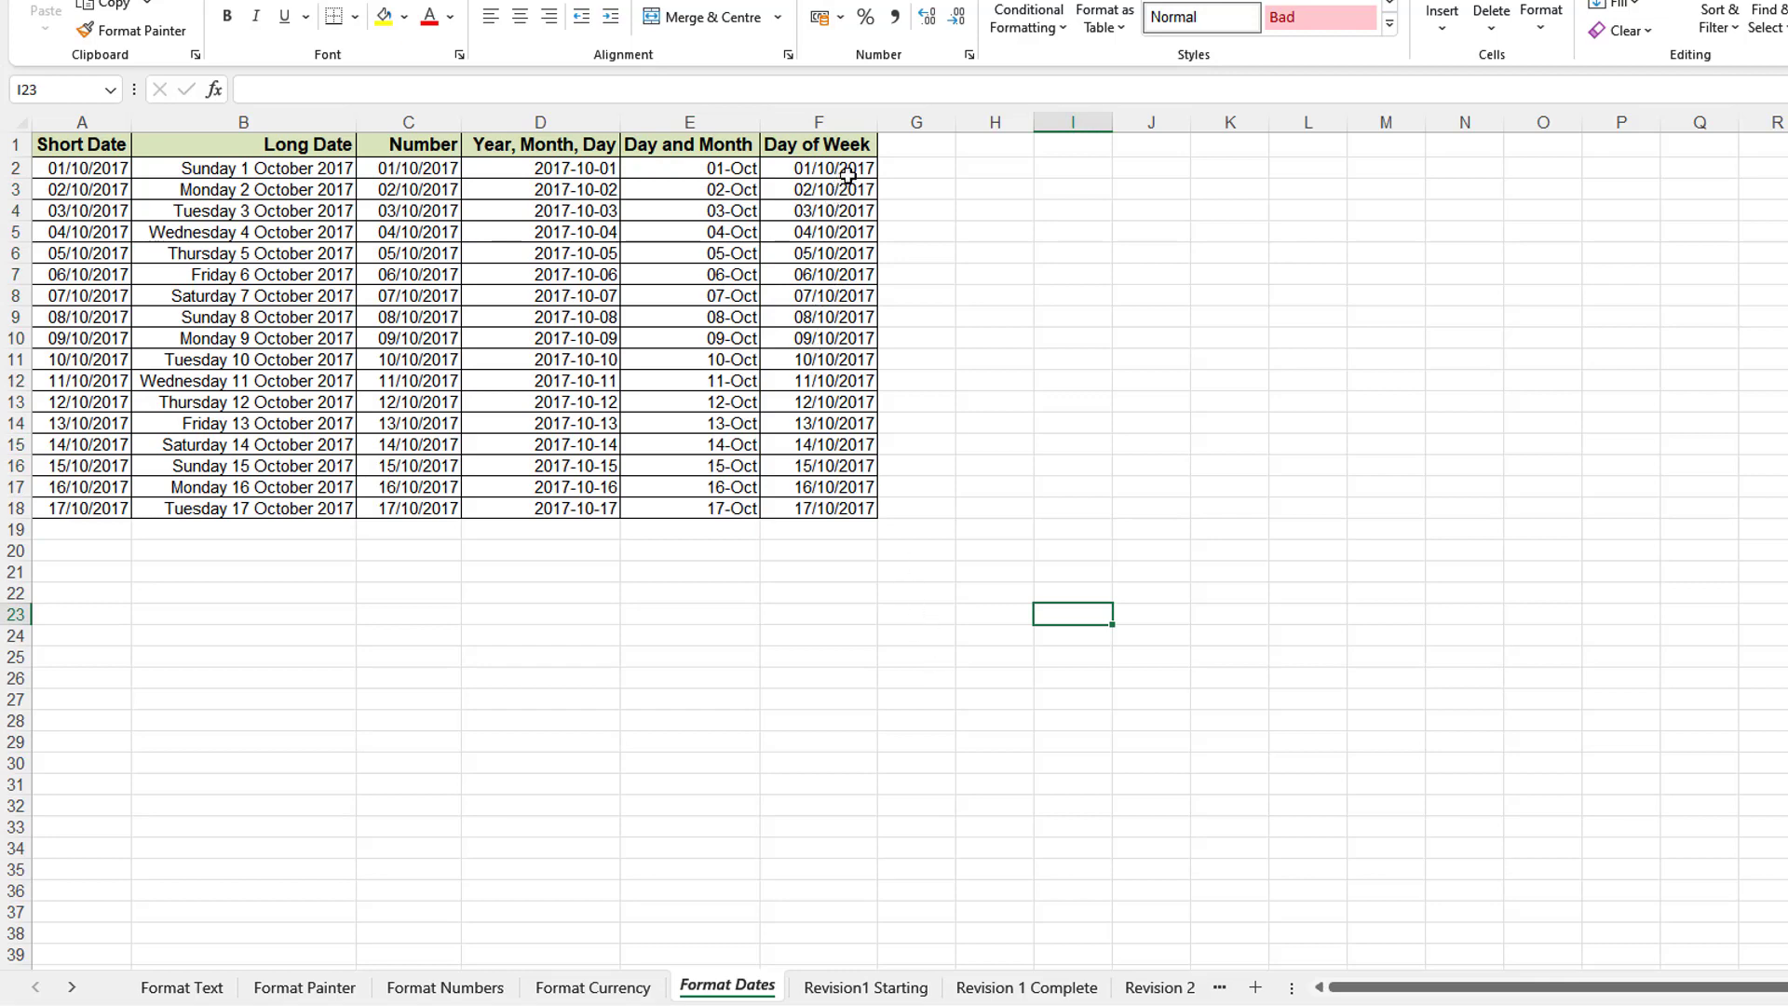
- Replace dd/mm/yyyy with the custom code ddd on F2:F18 to show abbreviated day names
{"action": "left_click_drag", "start_coordinate": [854, 167], "coordinate": [834, 507]}
{"action": "right_click", "coordinate": [820, 331]}
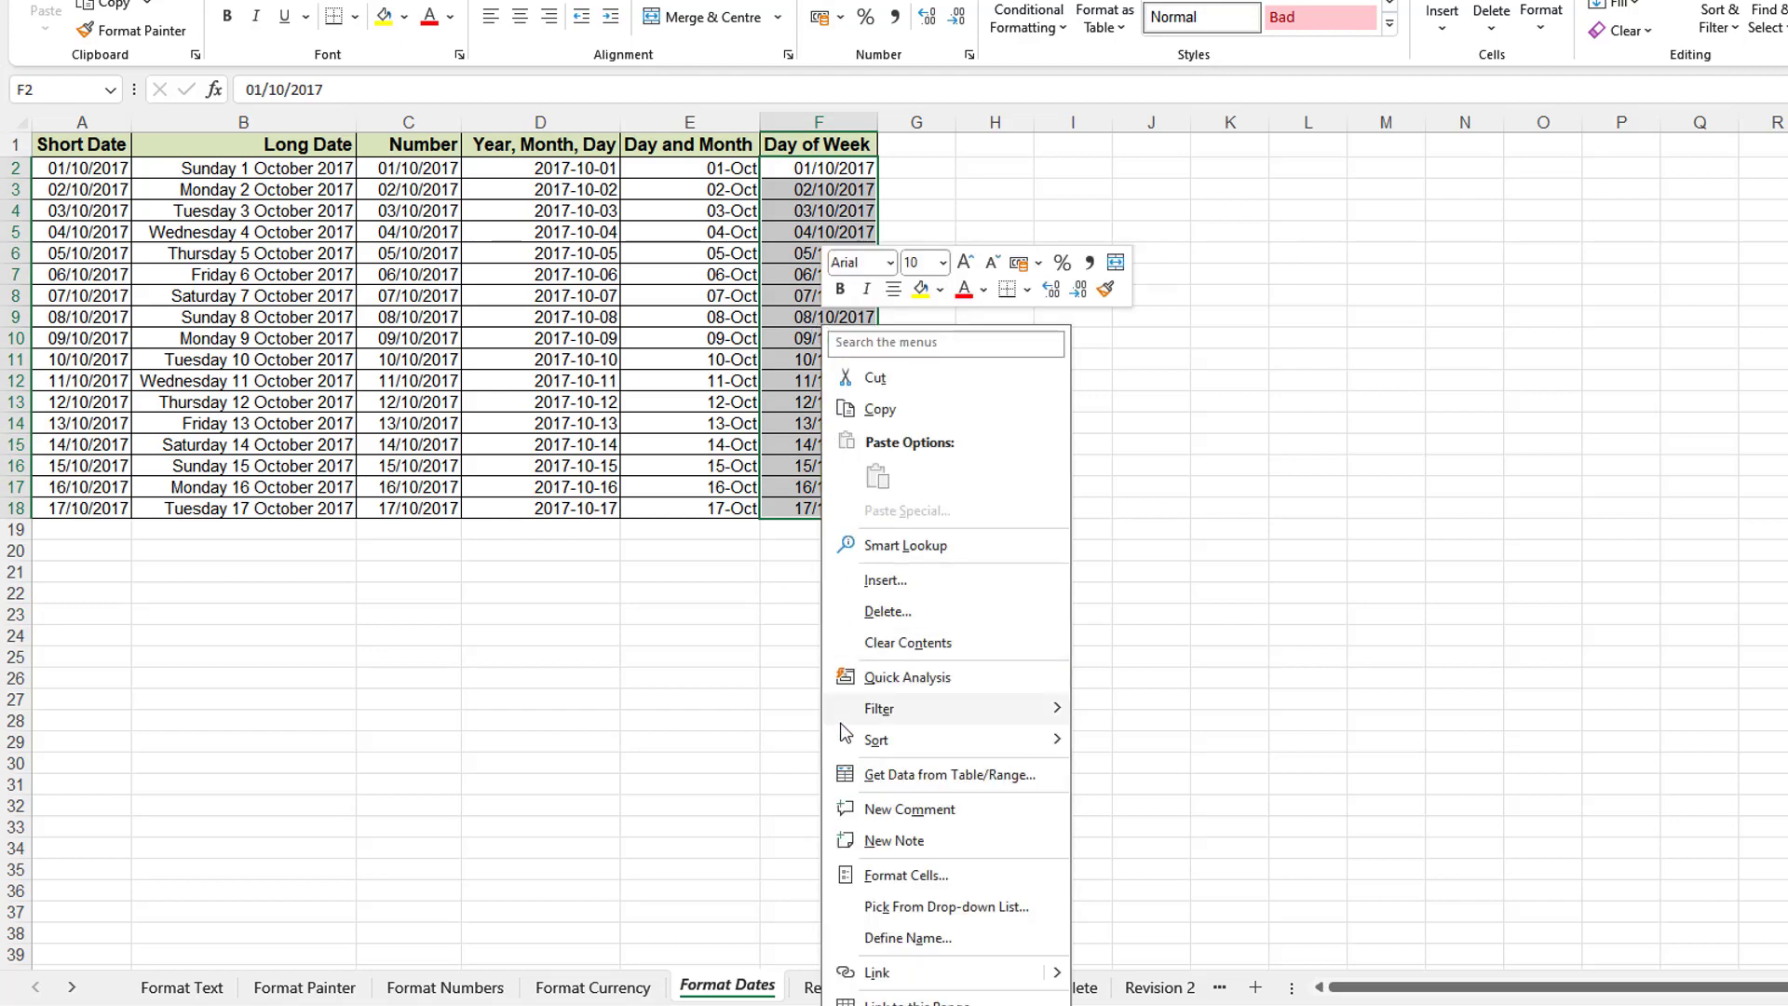
{"action": "left_click", "coordinate": [868, 880]}
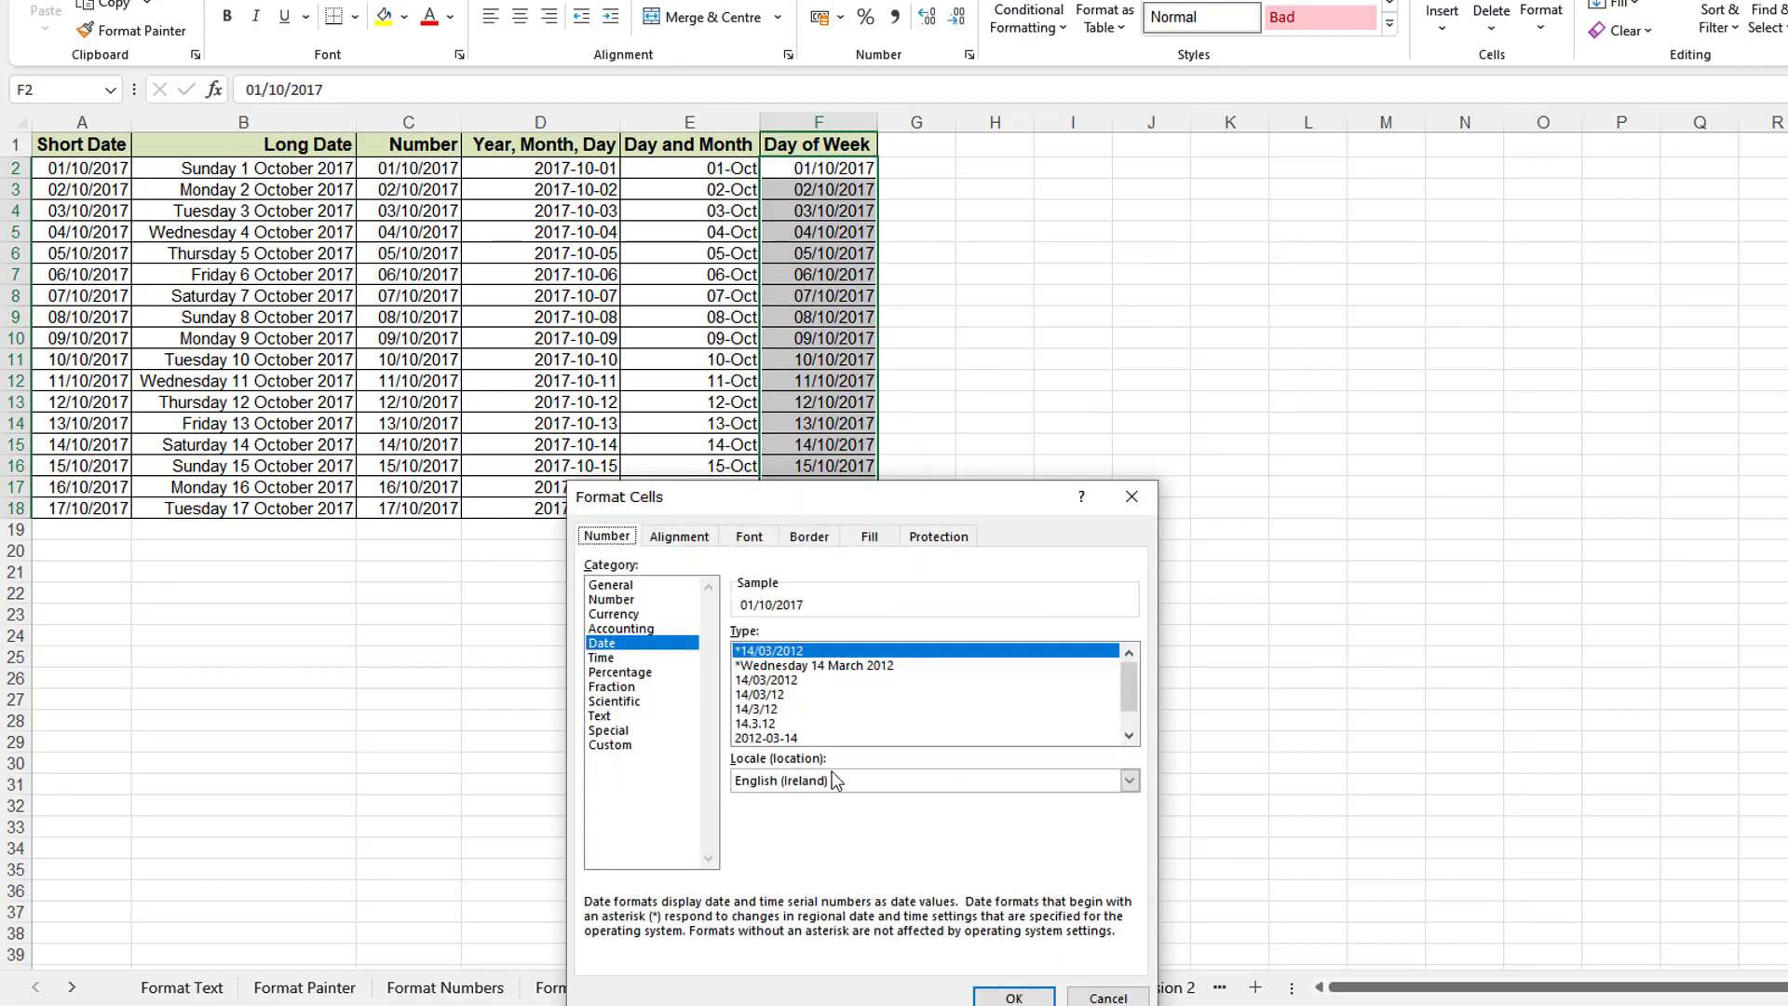
{"action": "left_click_drag", "start_coordinate": [875, 508], "coordinate": [1085, 384]}
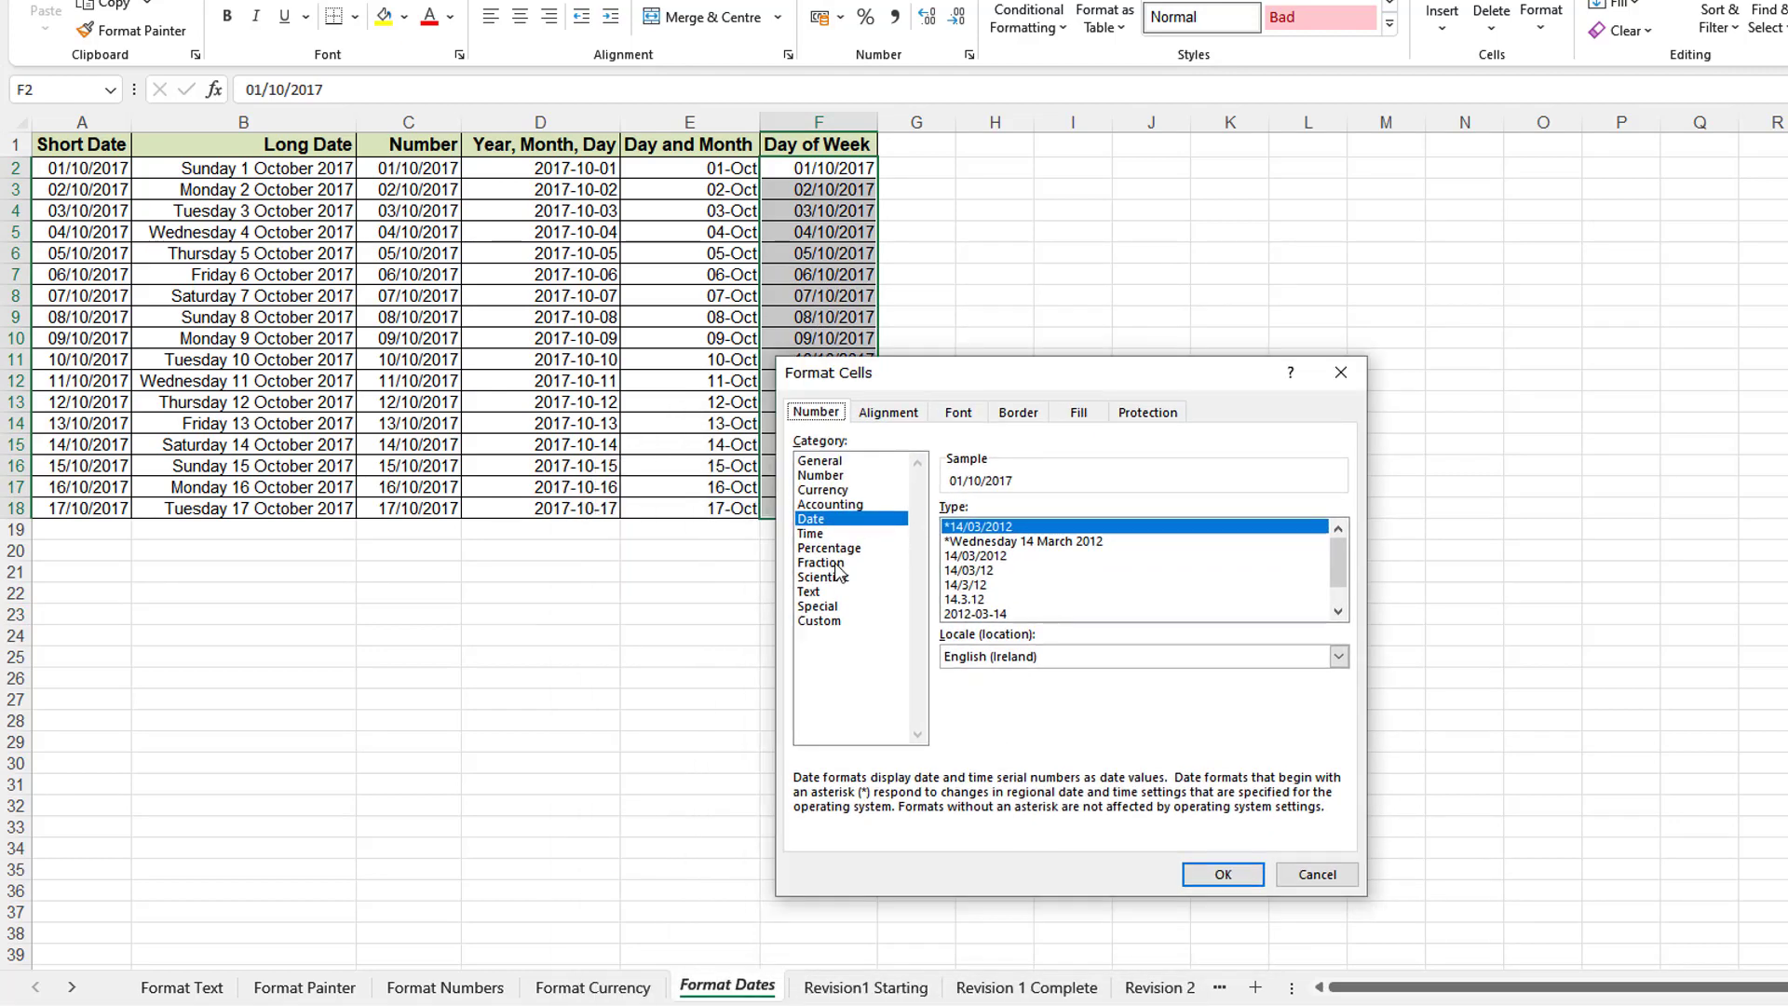
{"action": "left_click", "coordinate": [820, 621]}
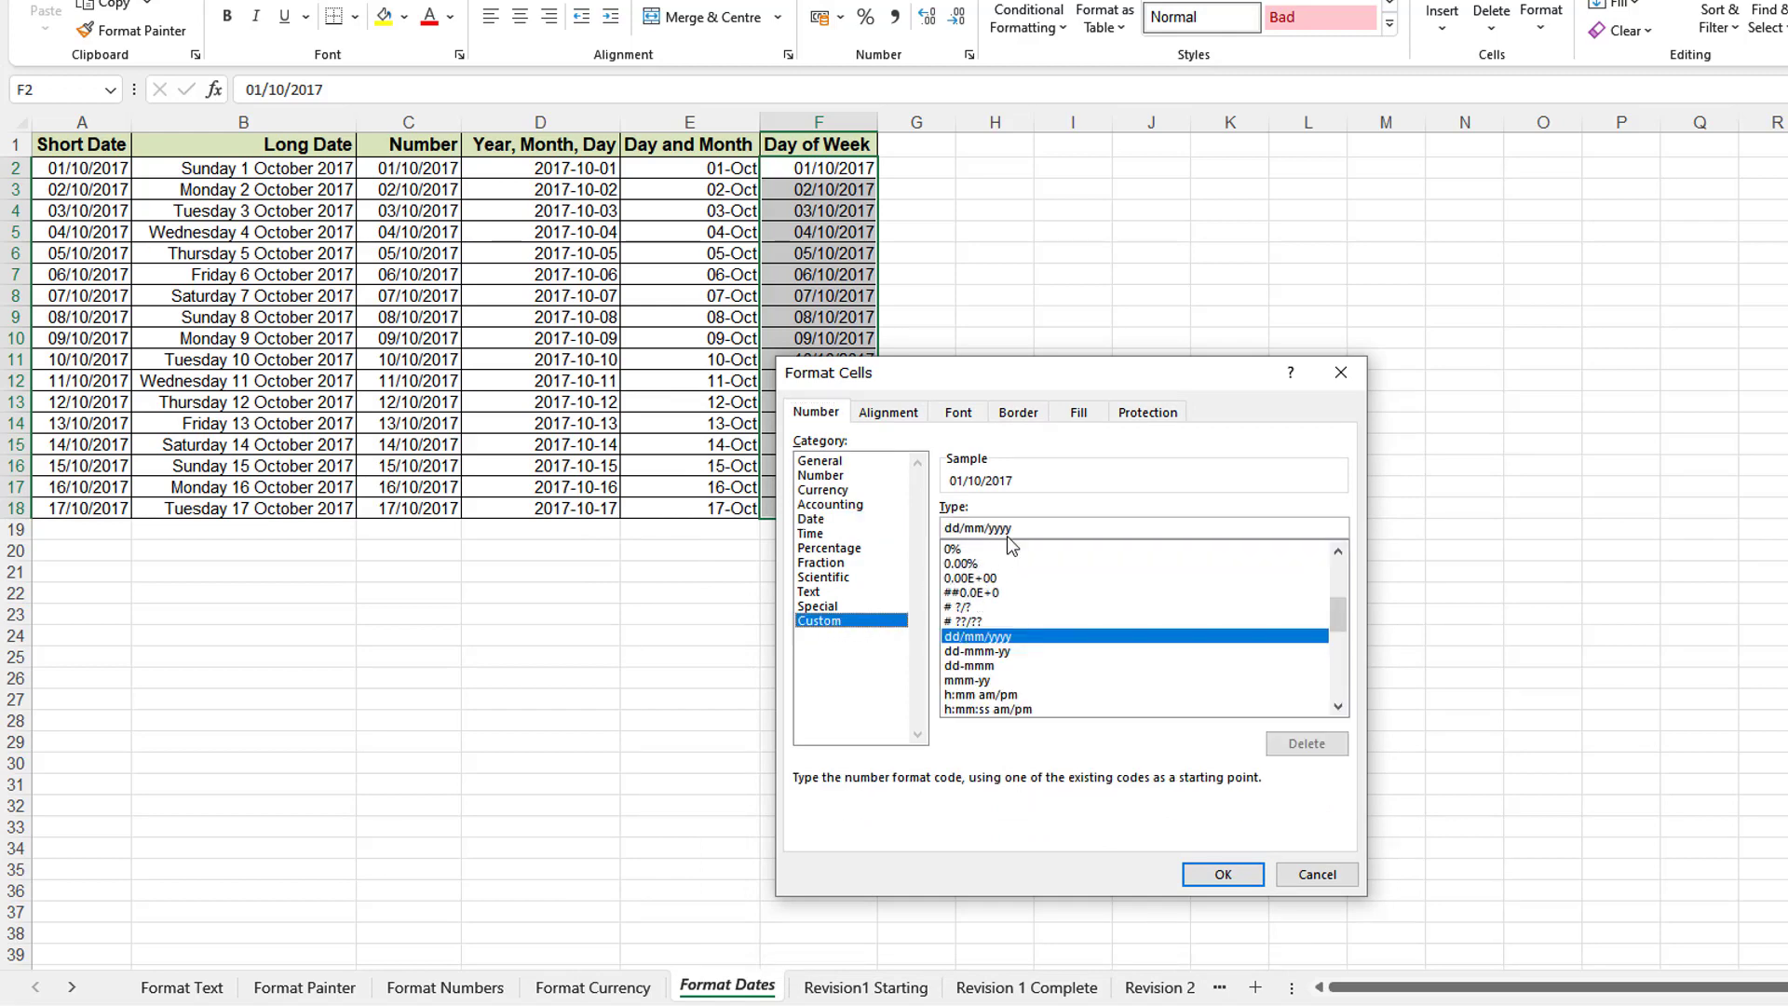
{"action": "left_click_drag", "start_coordinate": [992, 537], "coordinate": [947, 534]}
{"action": "type", "text": "ddd"}
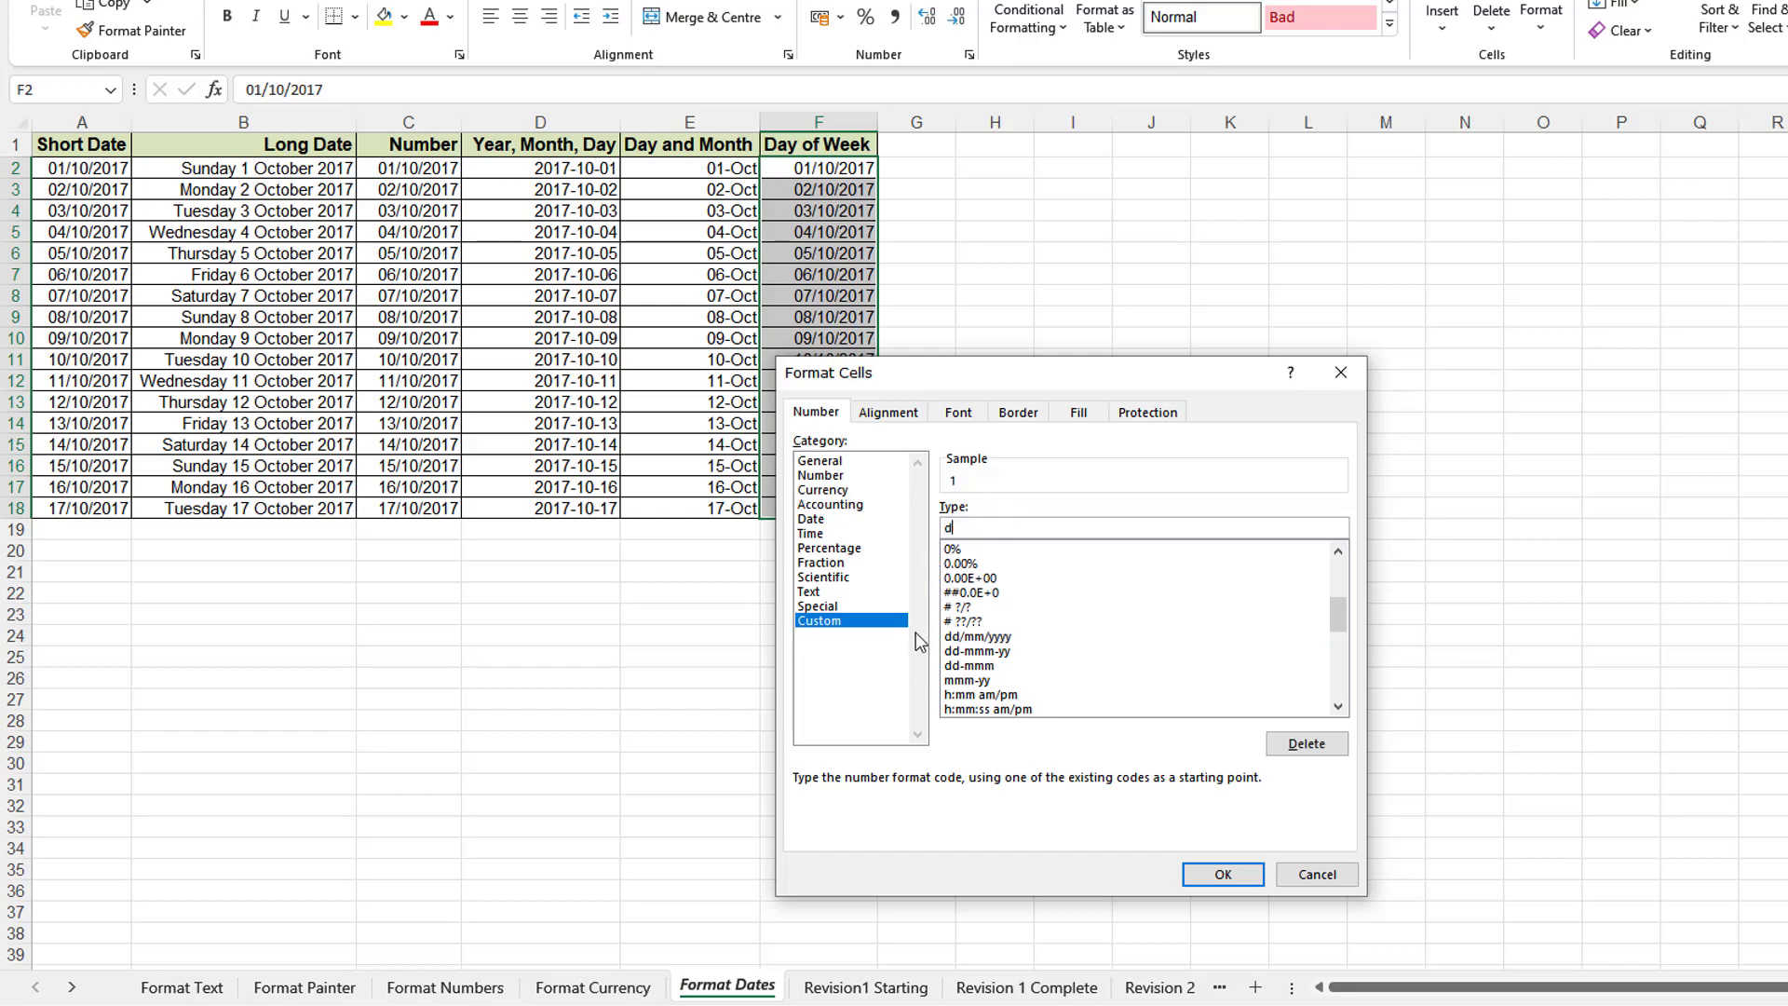
{"action": "left_click", "coordinate": [1222, 874]}
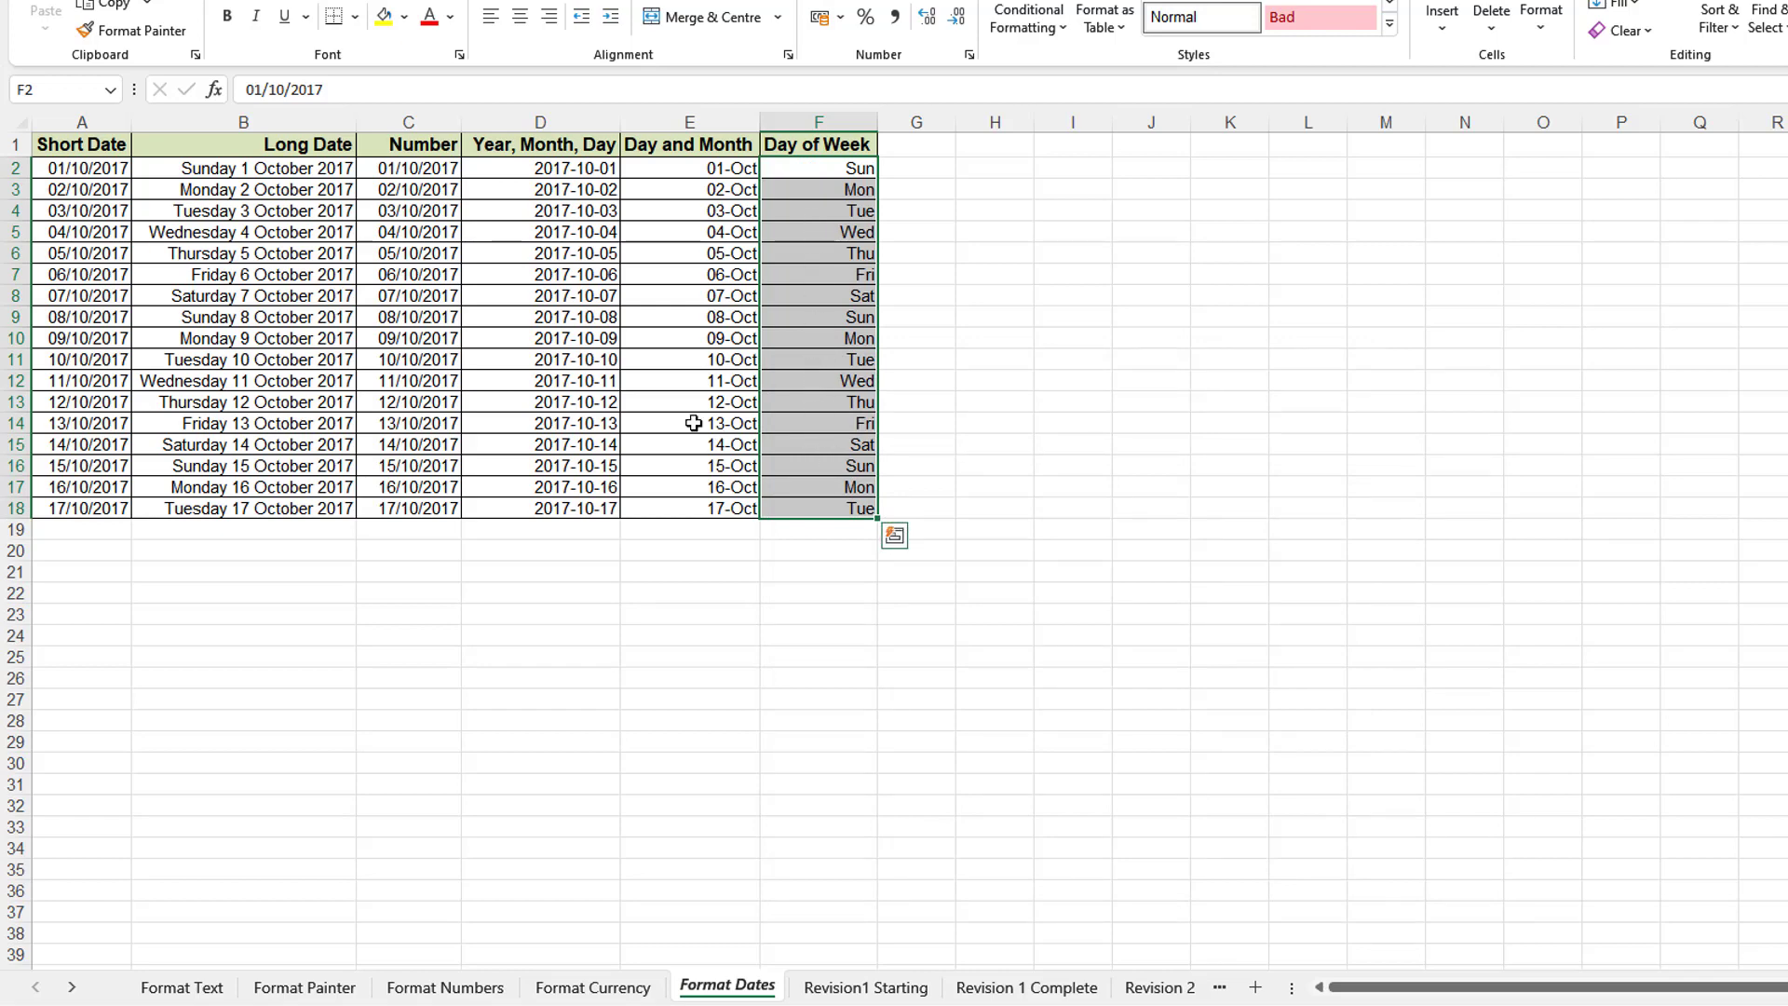
{"action": "left_click_drag", "start_coordinate": [422, 166], "coordinate": [433, 508]}
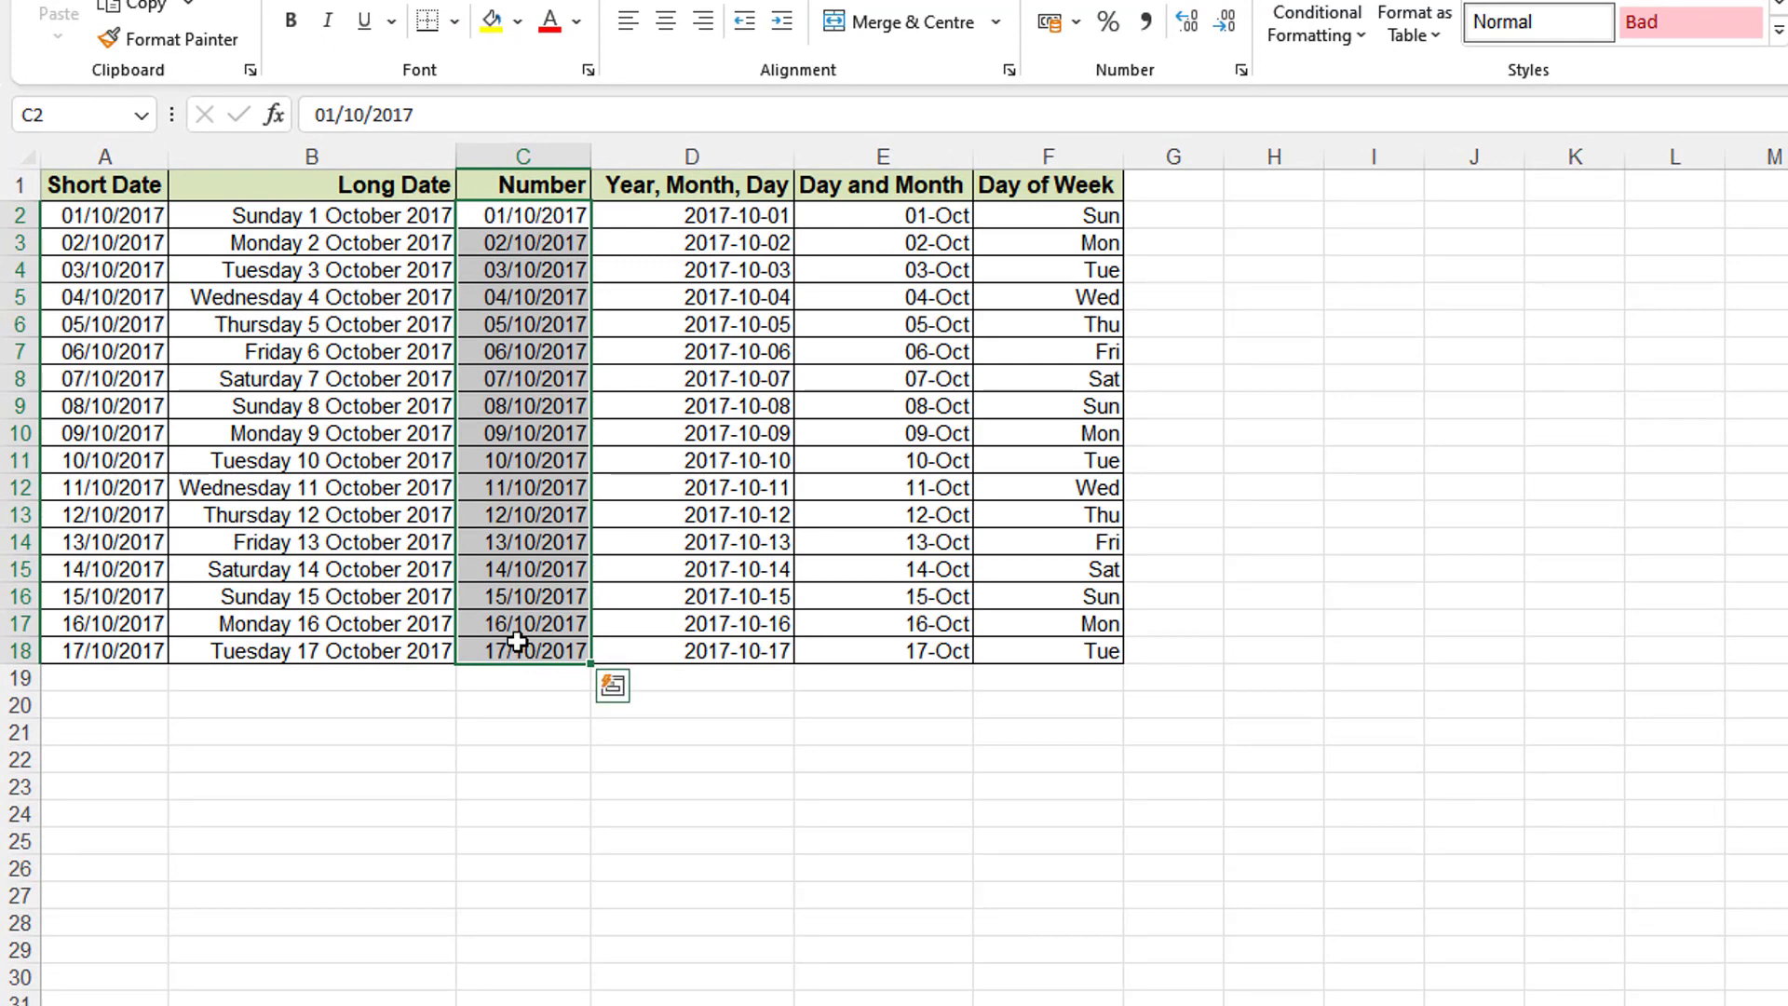
- Enter the date 01/01/1900 in cell I6
{"action": "left_click", "coordinate": [1474, 623]}
{"action": "left_click", "coordinate": [1341, 332]}
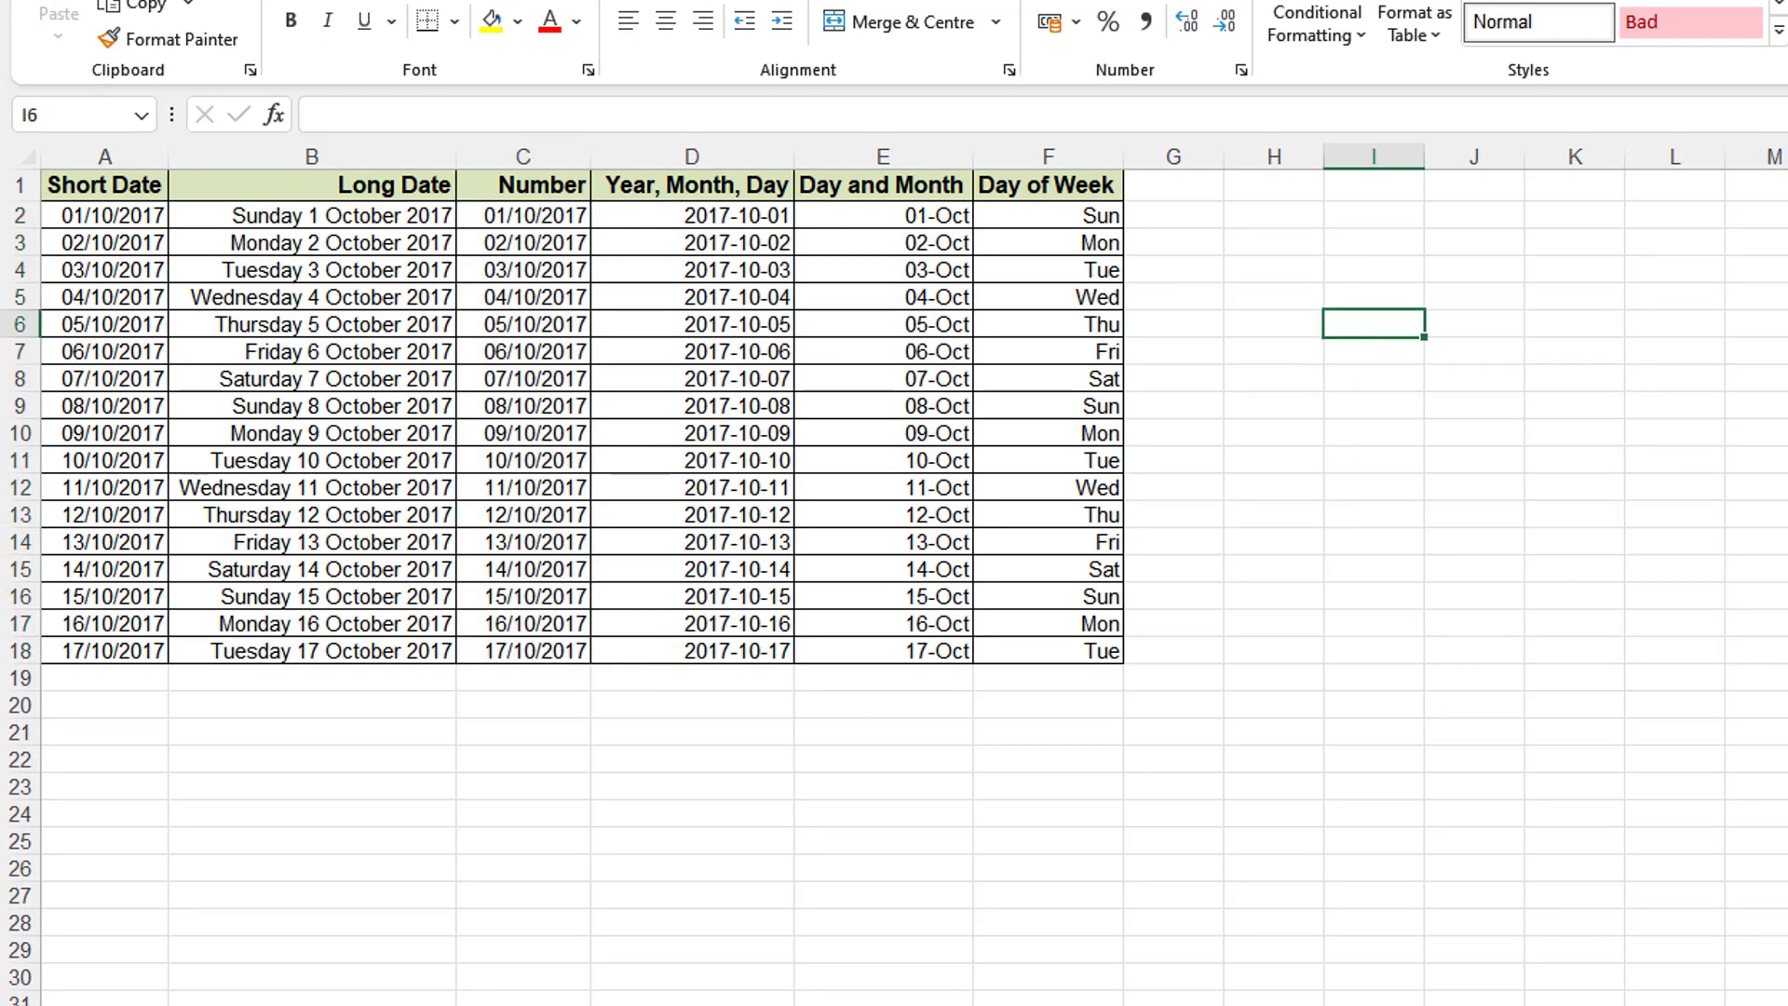
{"action": "type", "text": "01"}
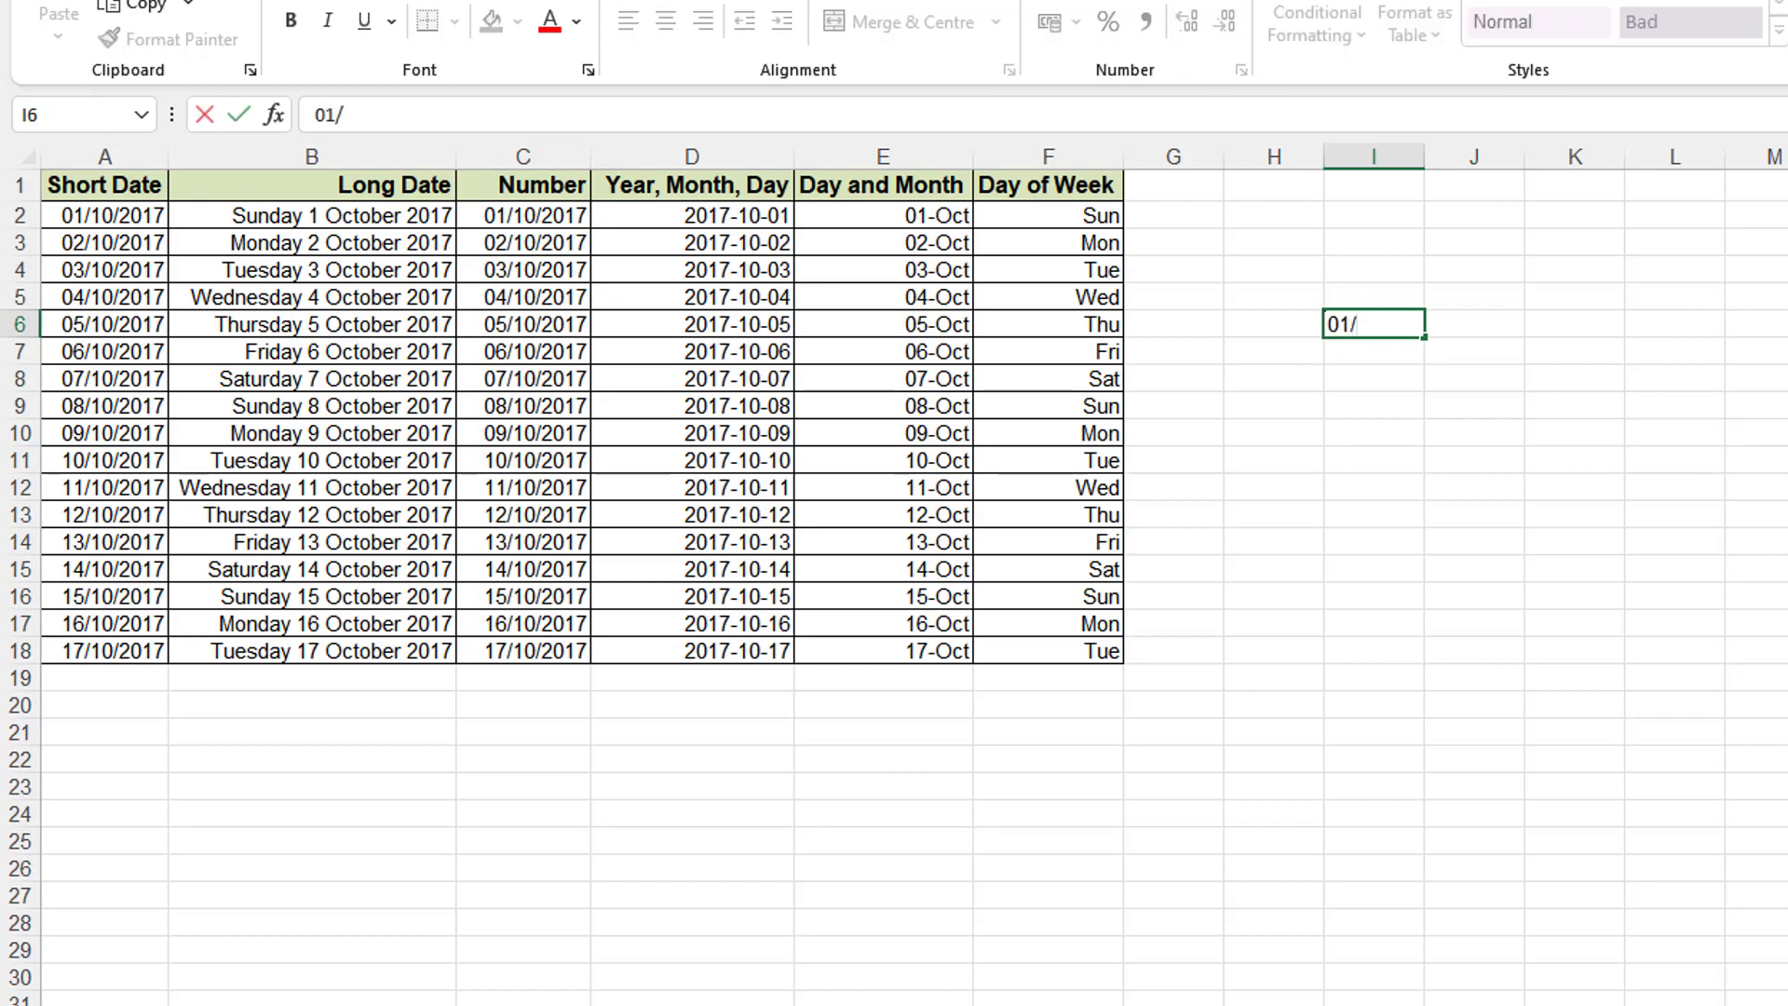
{"action": "type", "text": "/01/1990"}
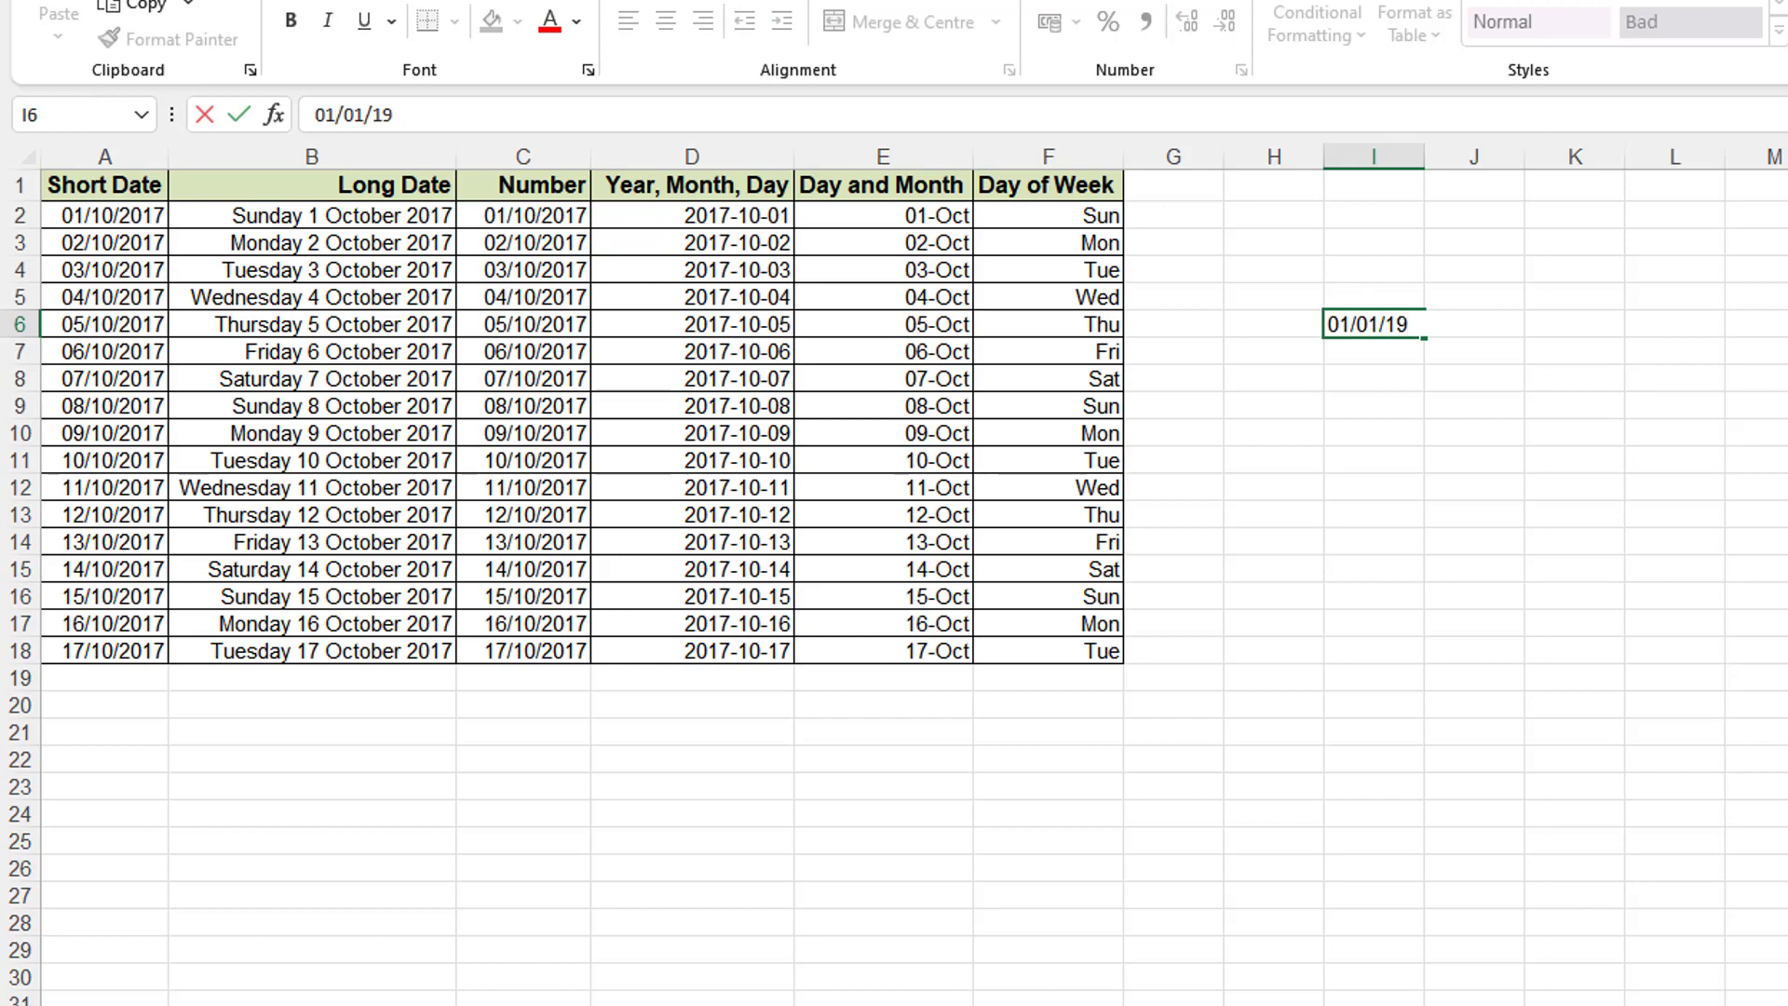
{"action": "type", "text": "00"}
{"action": "key", "text": "Return"}
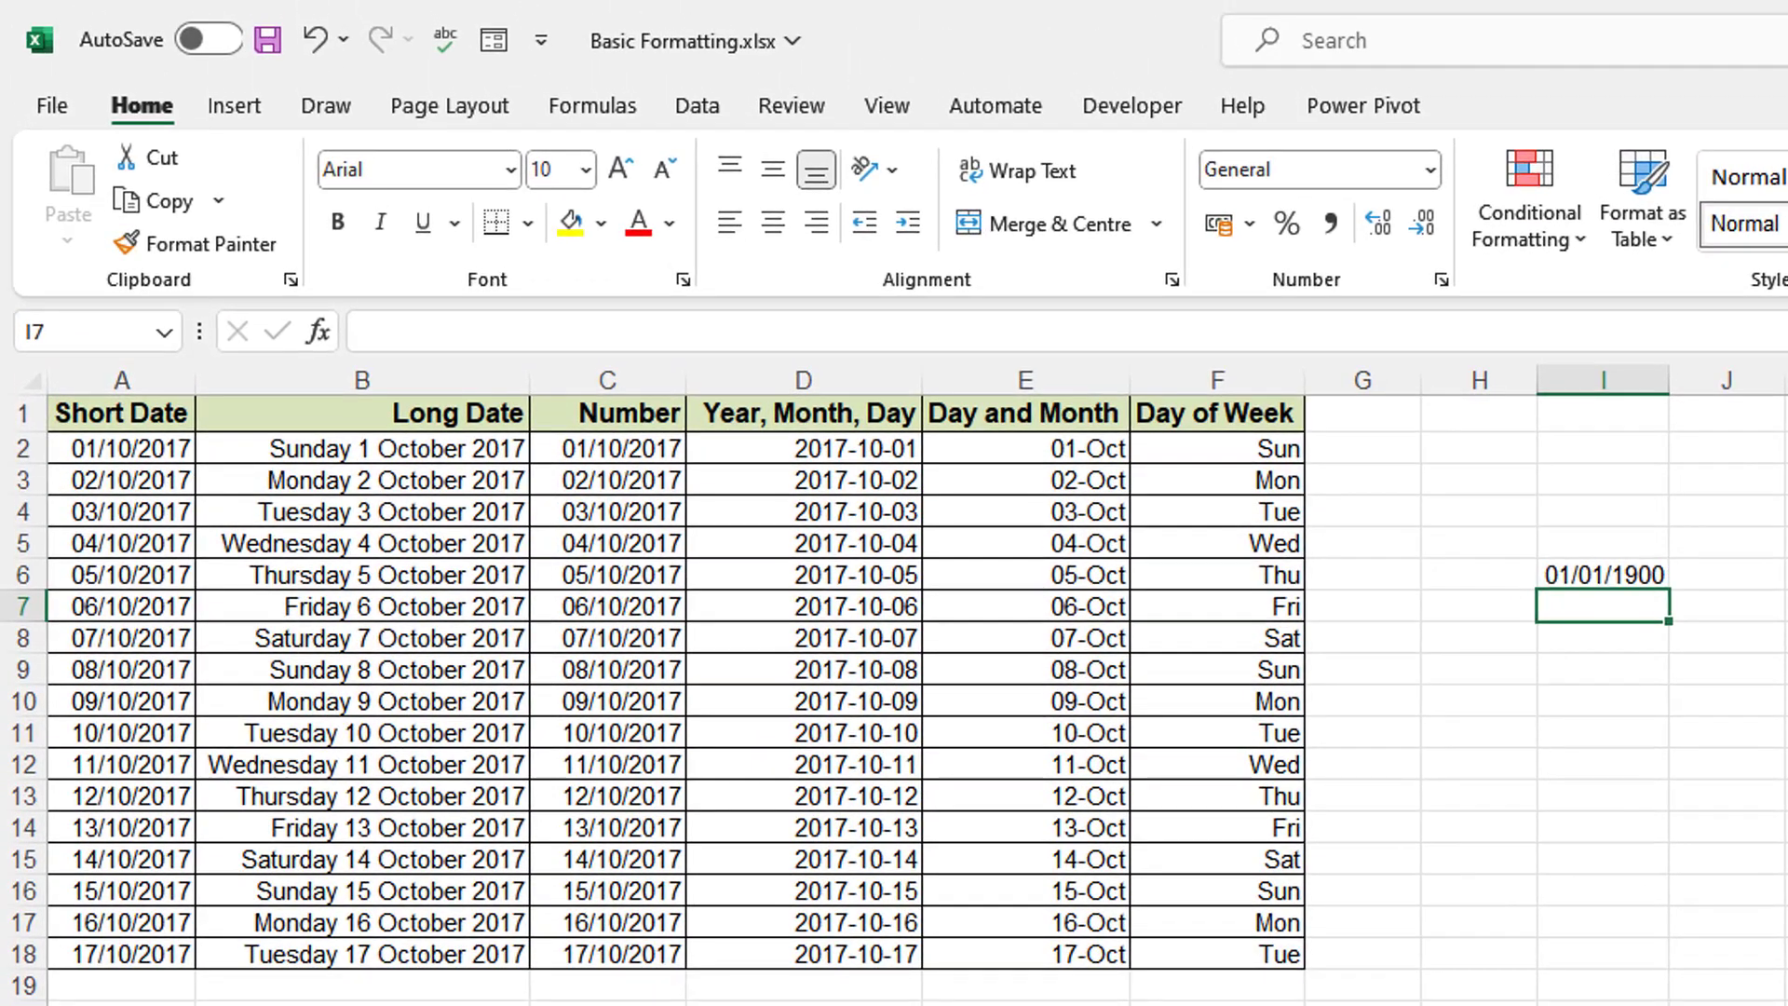
- Switch I6 to Number format, revealing its serial value 1.00
{"action": "left_click", "coordinate": [1624, 571]}
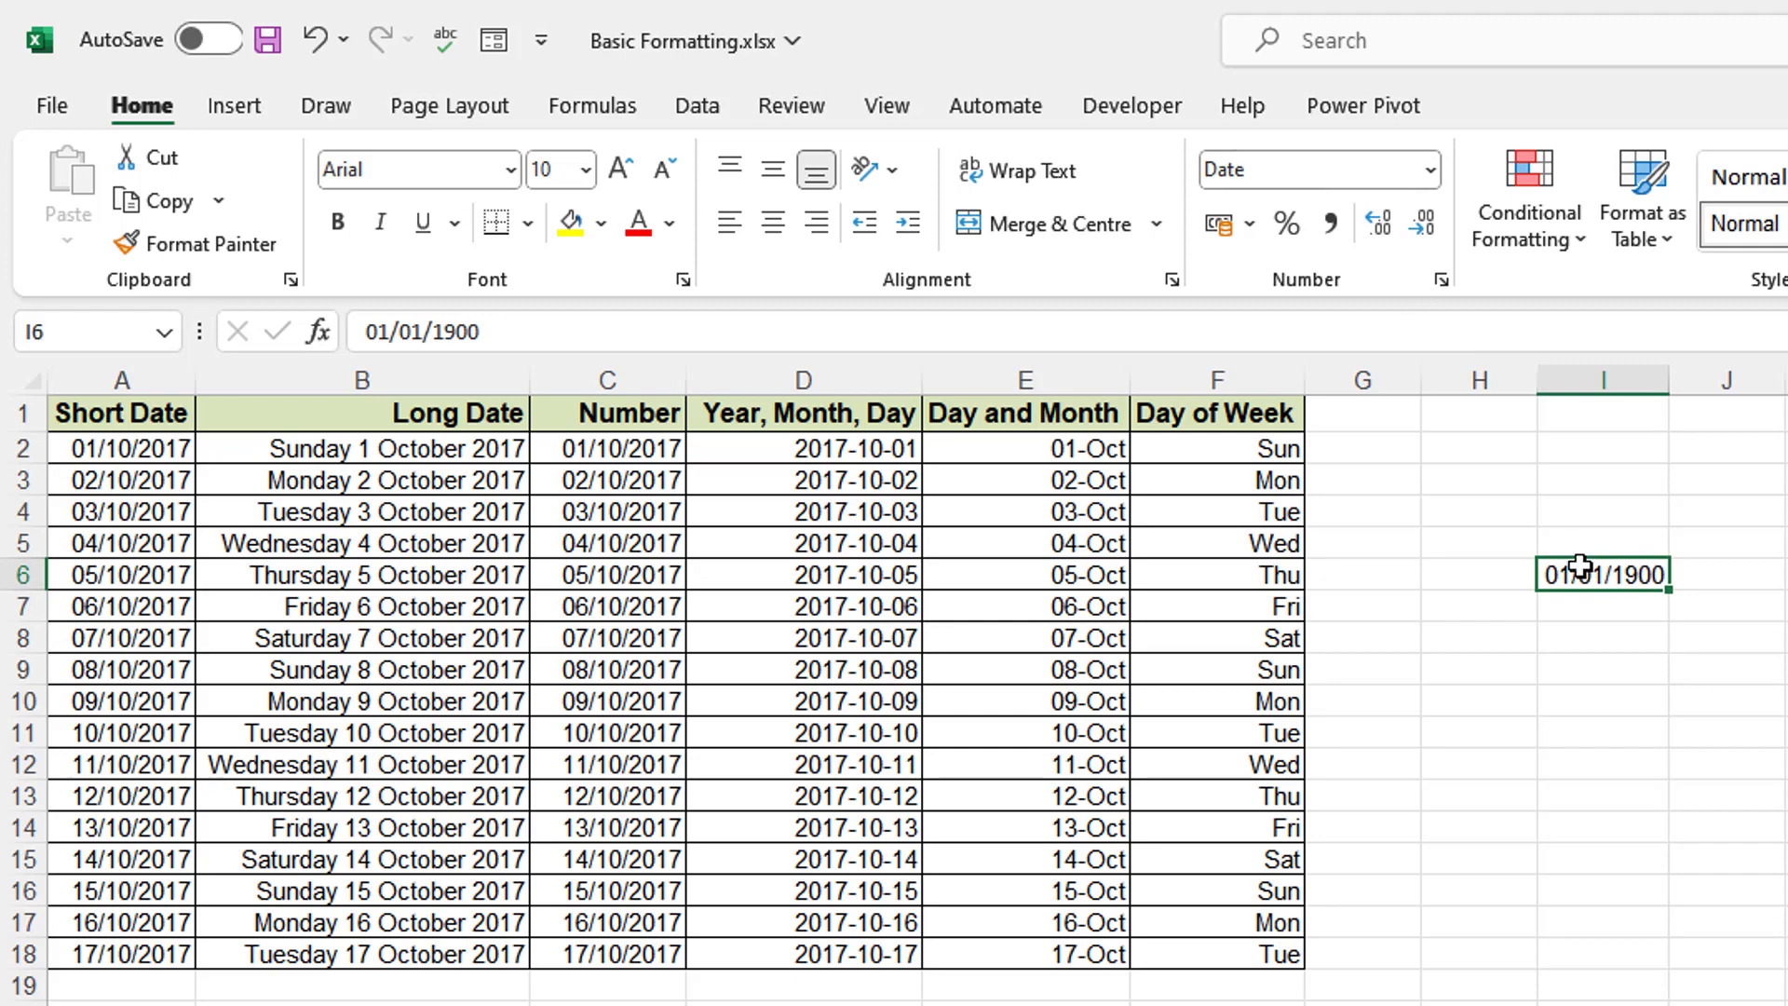
{"action": "left_click", "coordinate": [1431, 174]}
{"action": "left_click", "coordinate": [1371, 317]}
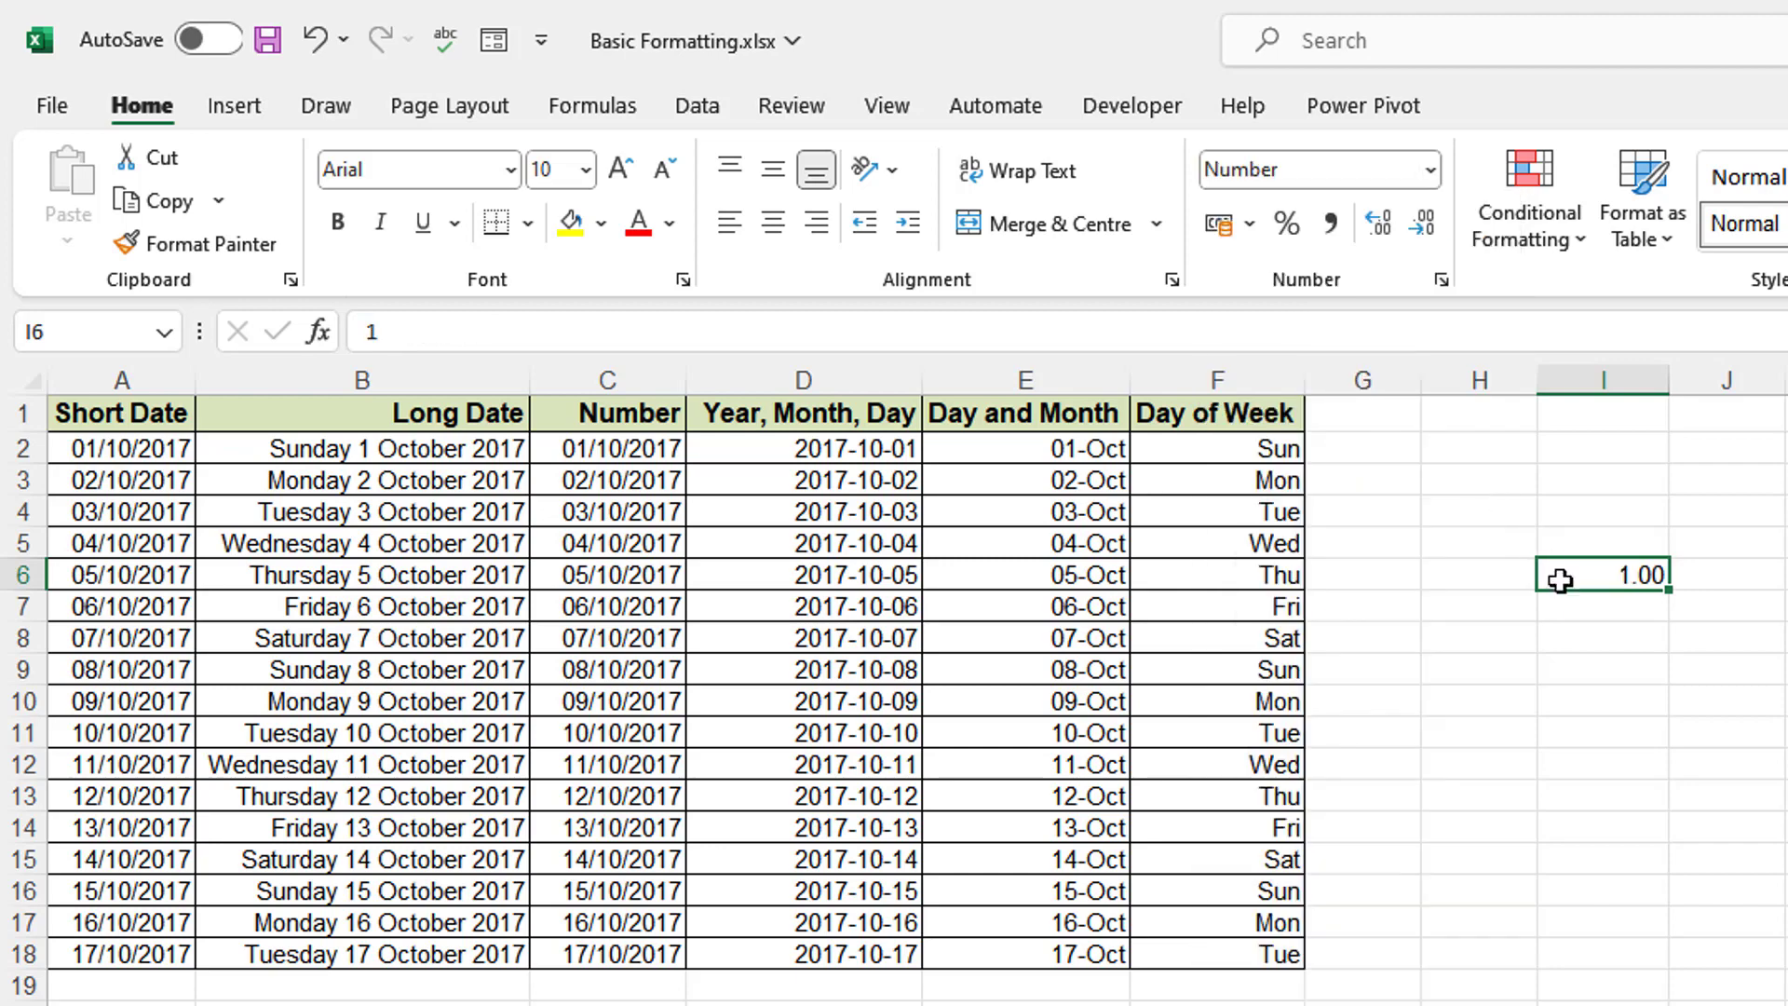
{"action": "left_click", "coordinate": [1588, 700]}
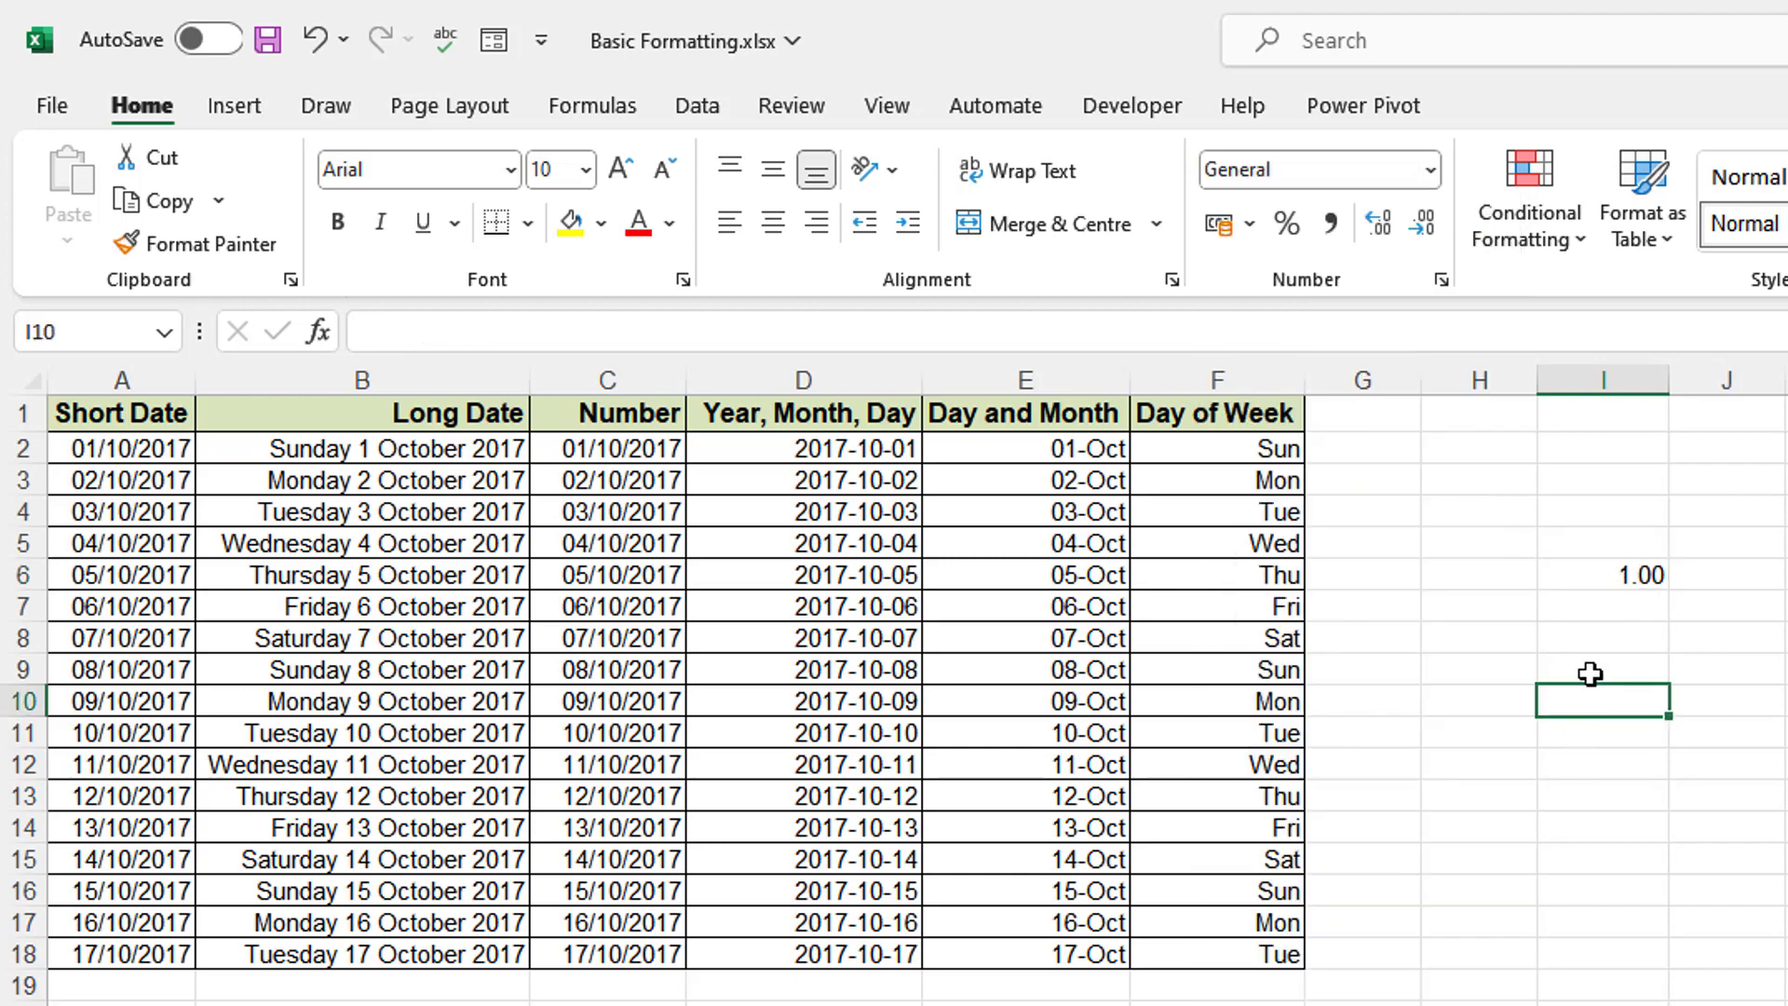
- Change I6 to 2 and format it as Short Date, showing 02/01/1900
{"action": "double_click", "coordinate": [1621, 577]}
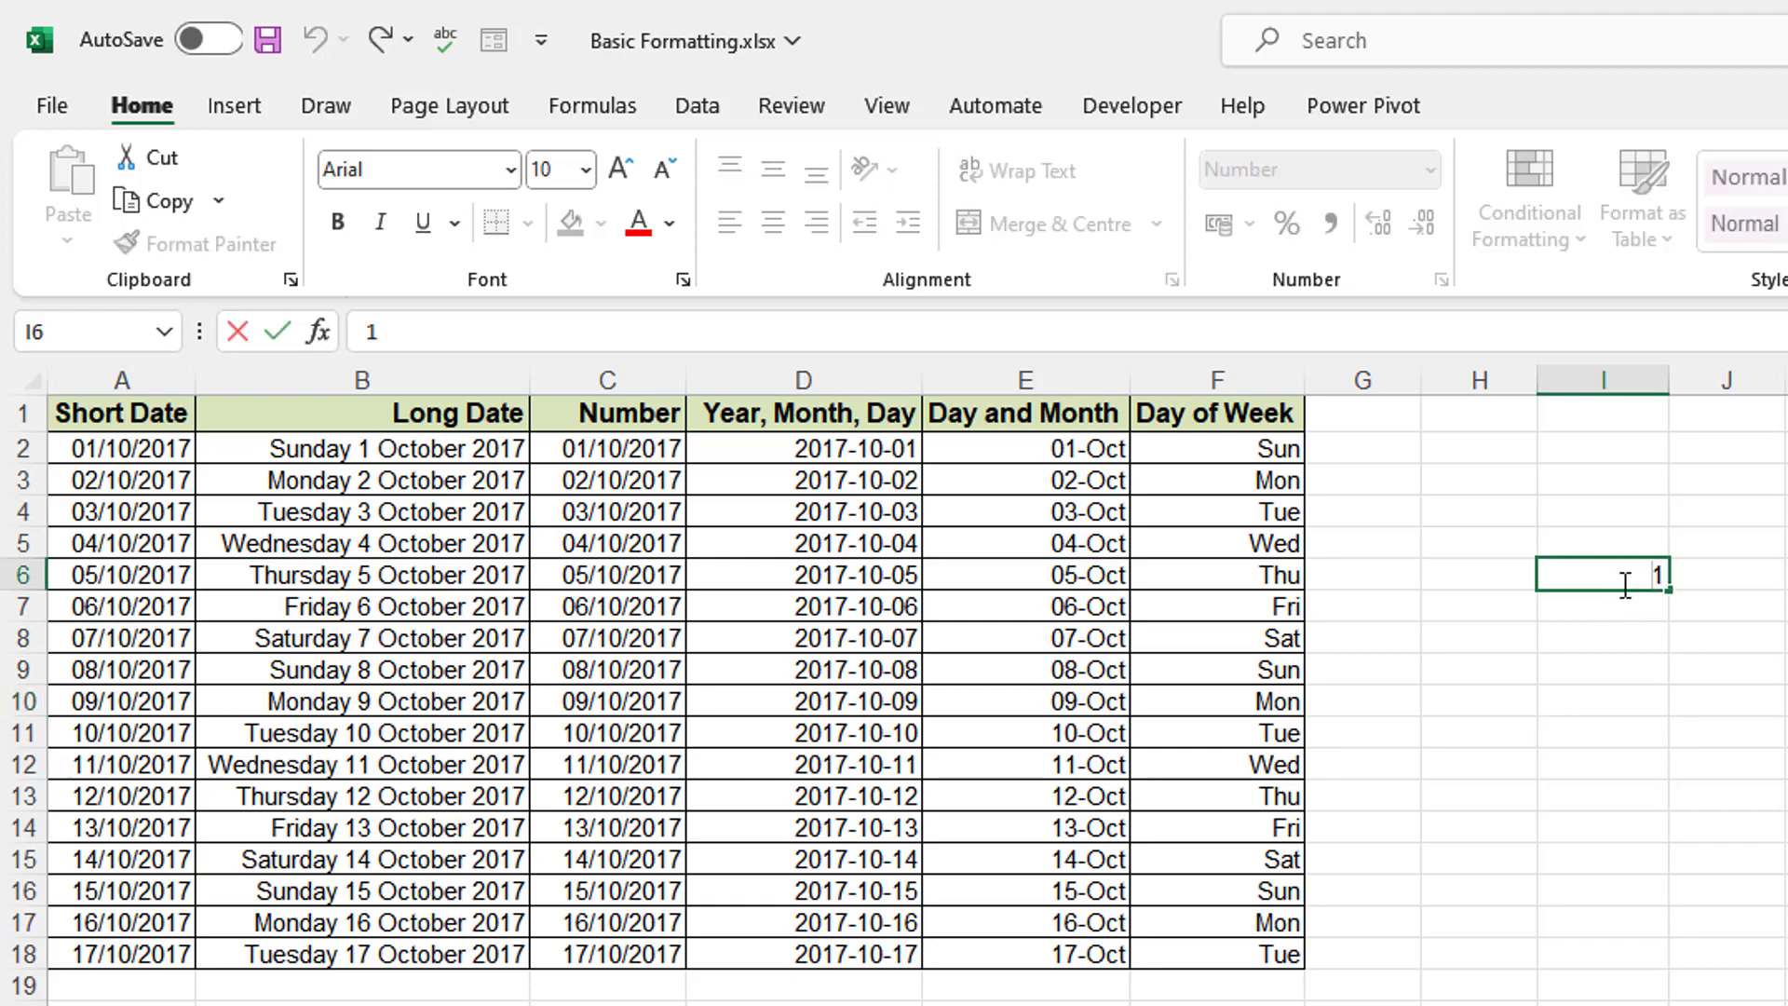
{"action": "key", "text": "Delete"}
{"action": "key", "text": "Return"}
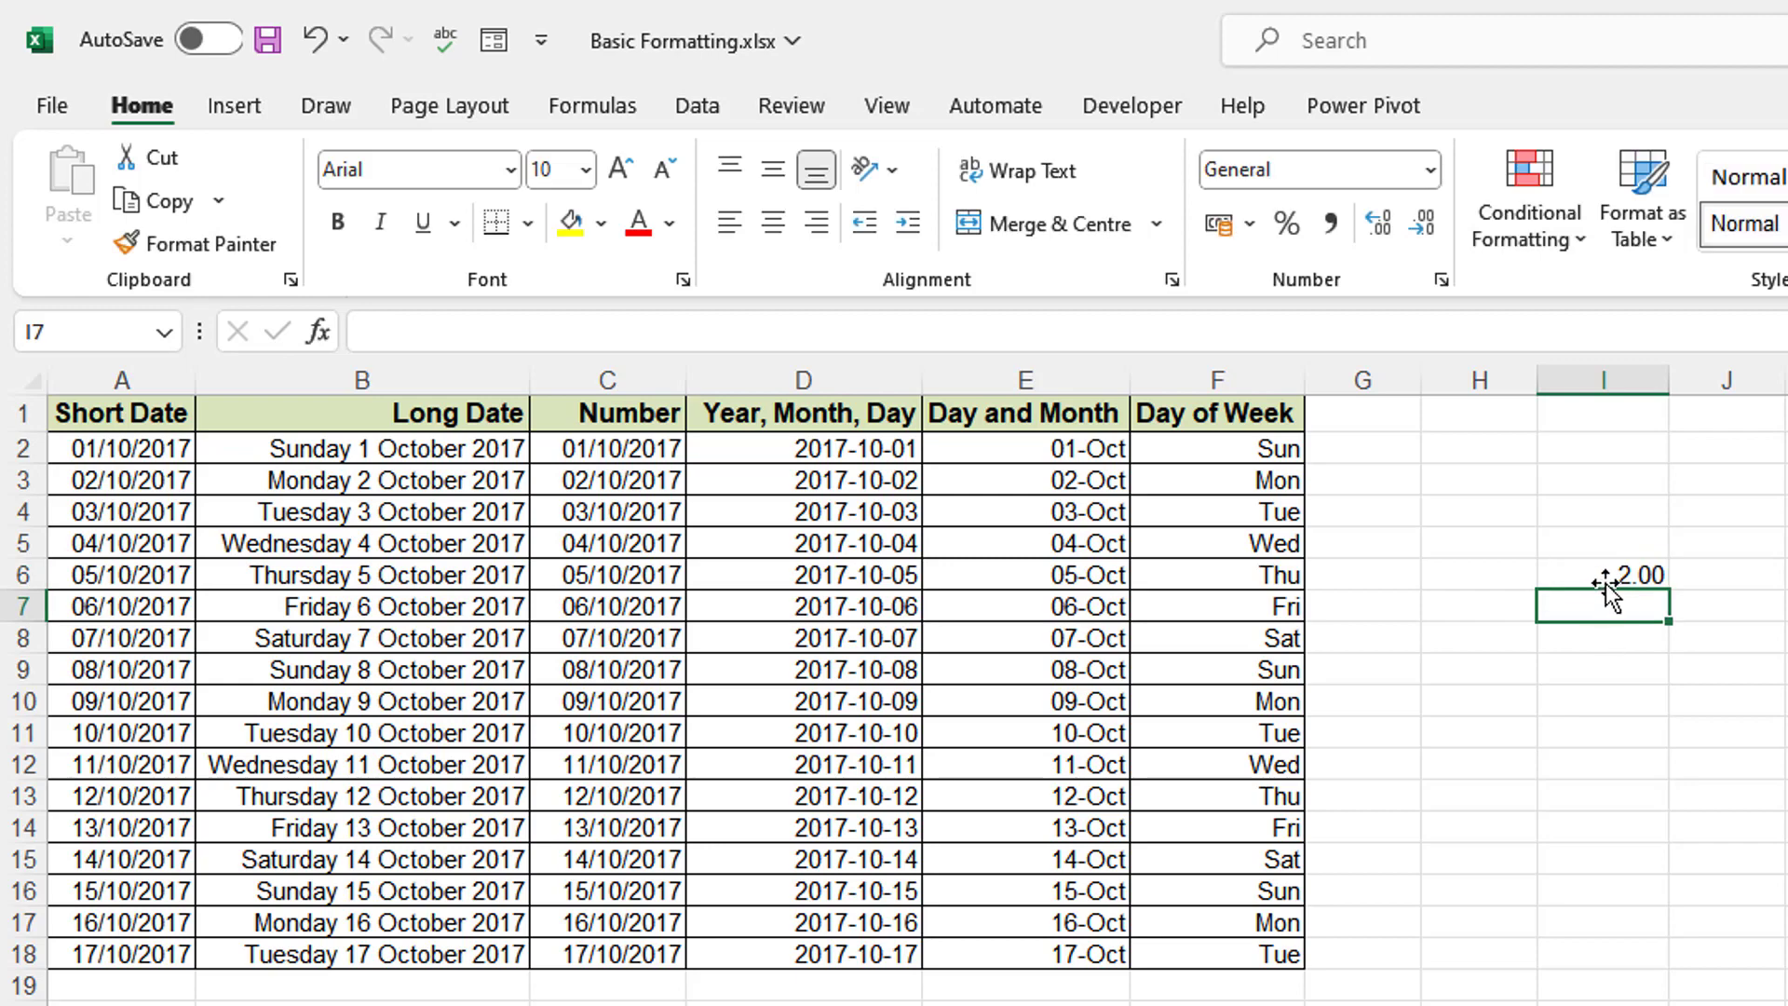
{"action": "left_click", "coordinate": [1609, 576]}
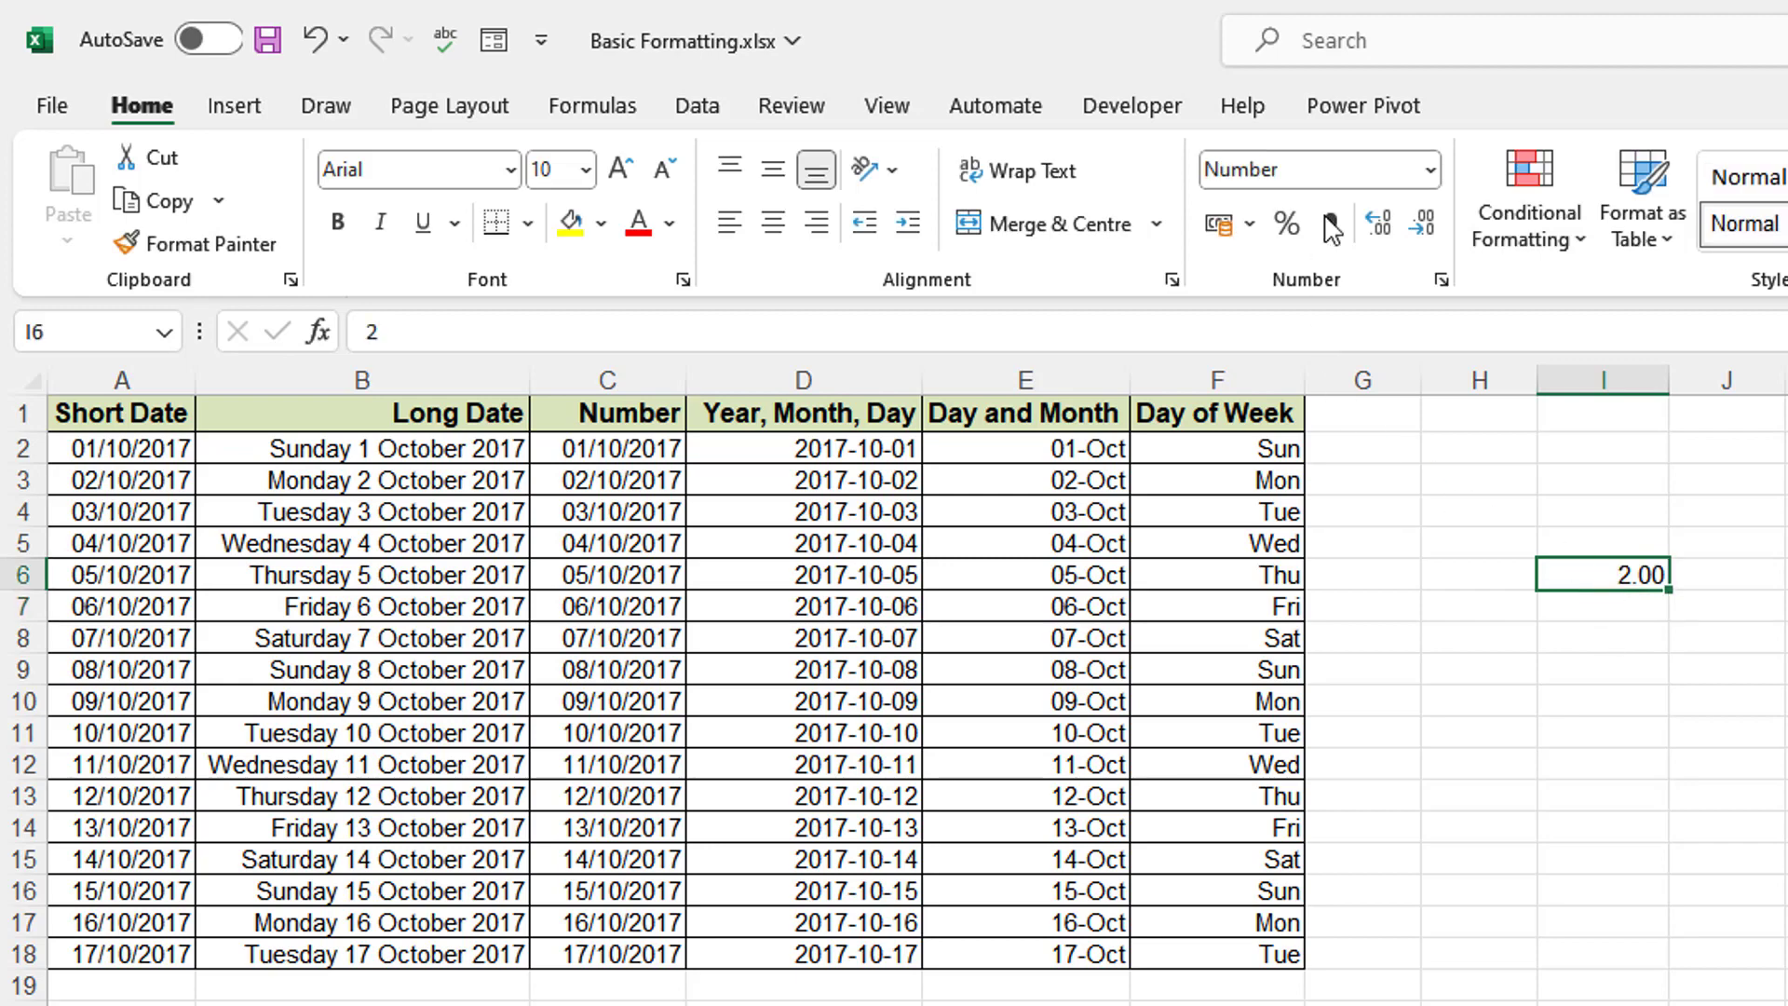
{"action": "left_click", "coordinate": [1430, 170]}
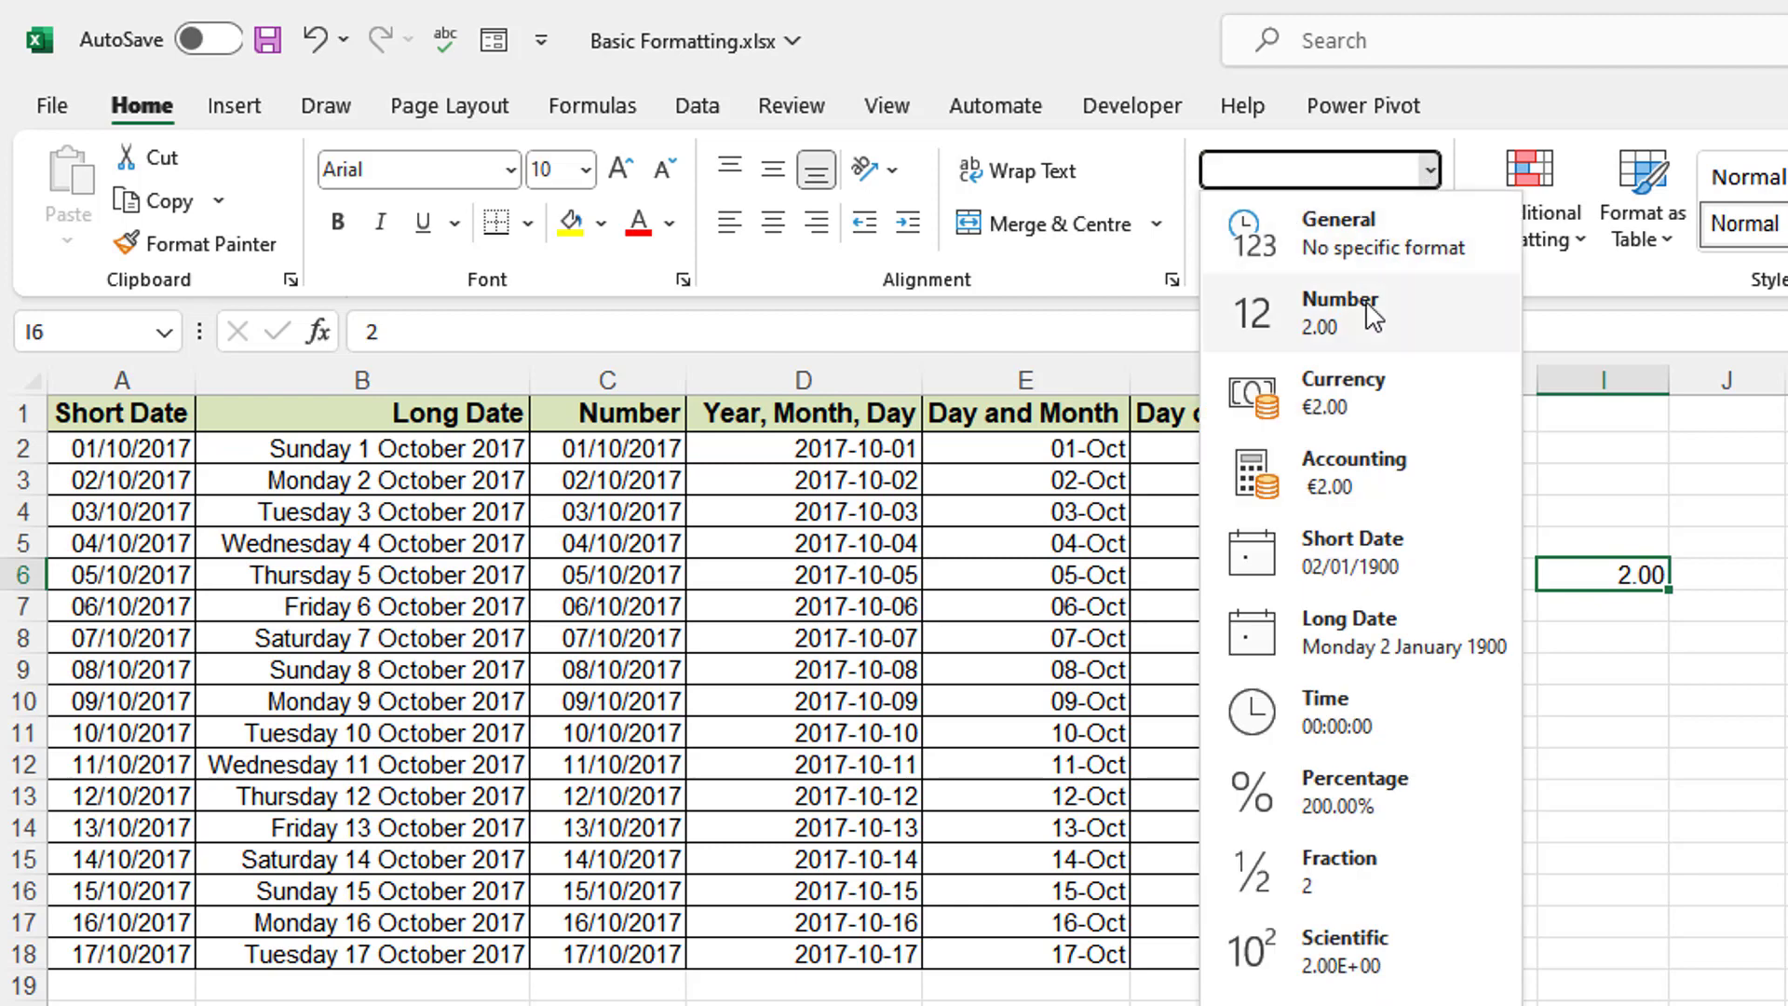
{"action": "left_click", "coordinate": [1344, 550]}
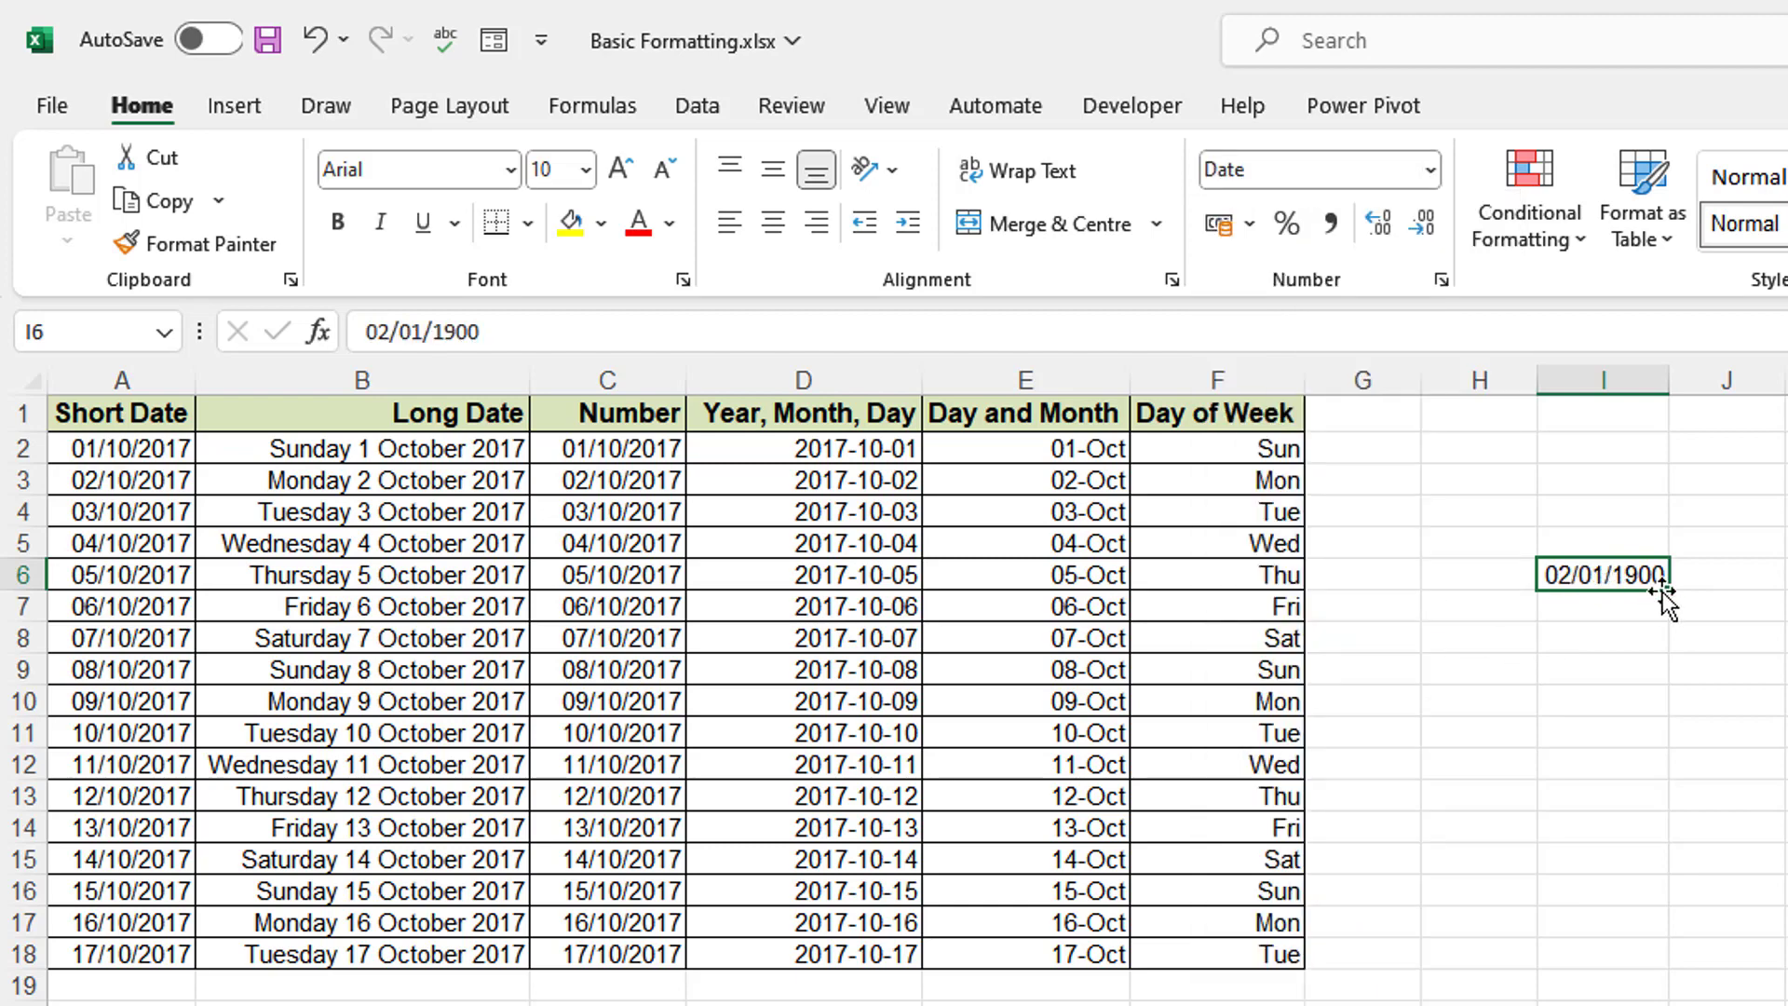
{"action": "left_click", "coordinate": [1615, 640]}
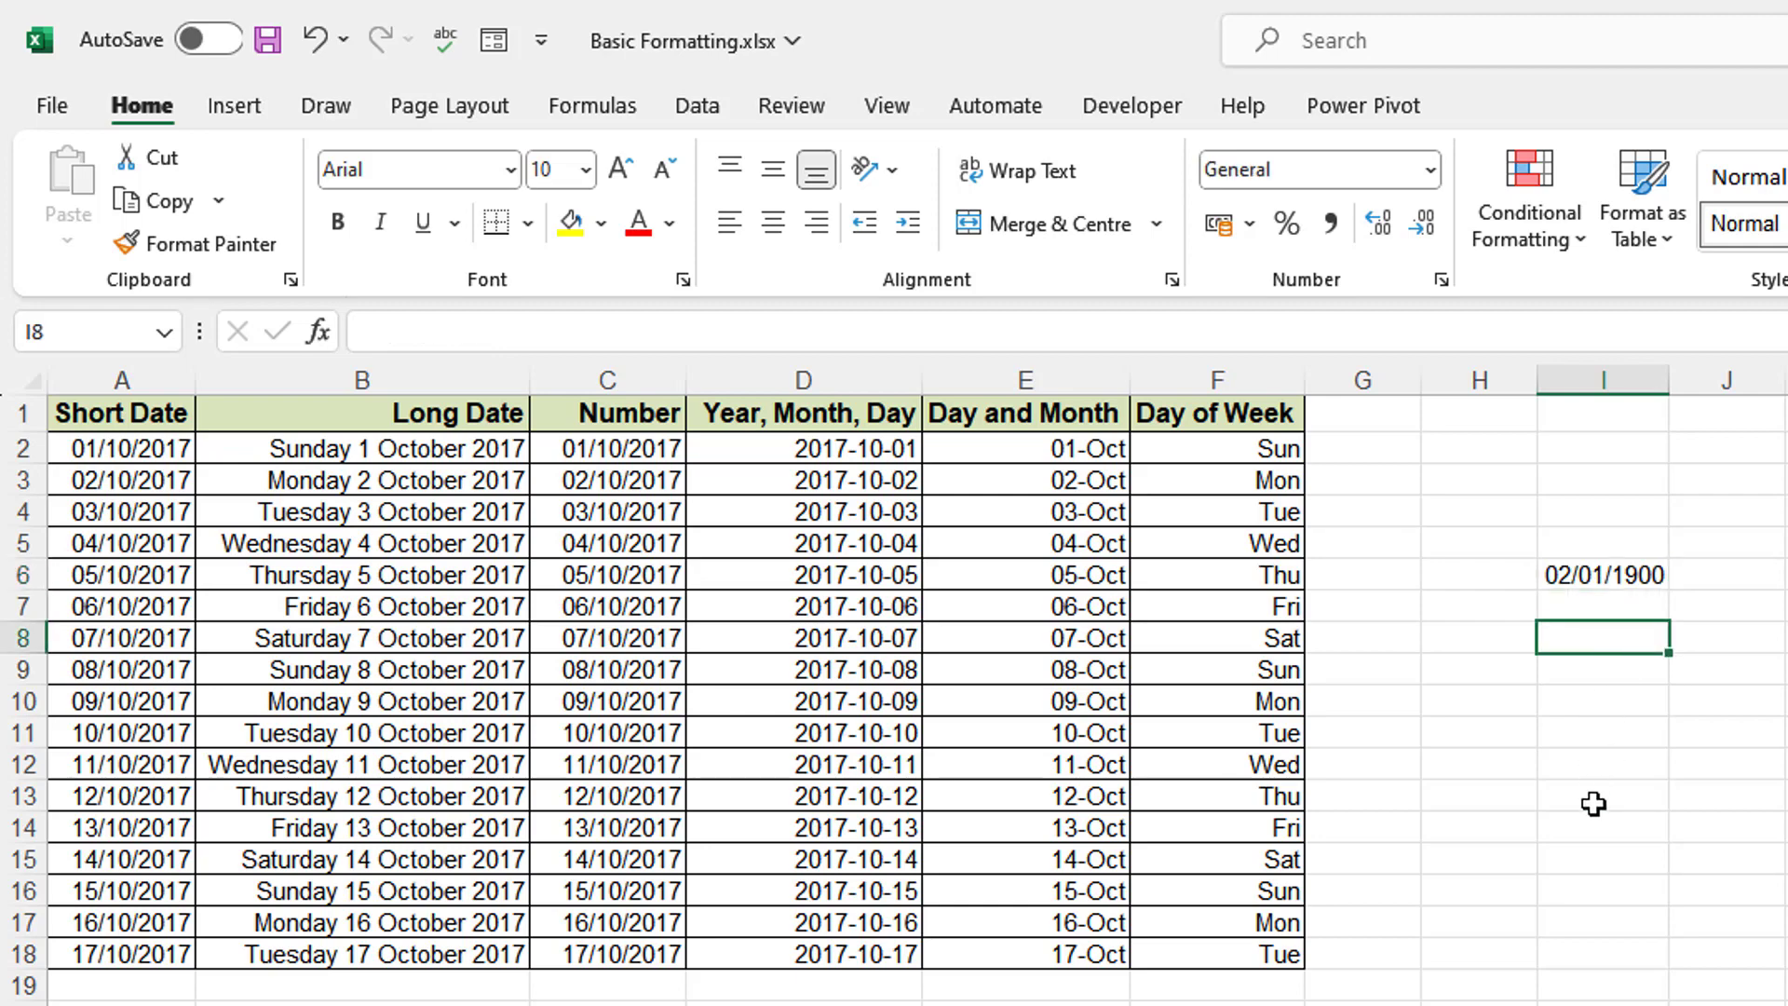
- Enter =TODAY() in I8 and format it as Number, showing 45244.00
{"action": "type", "text": "=tday"}
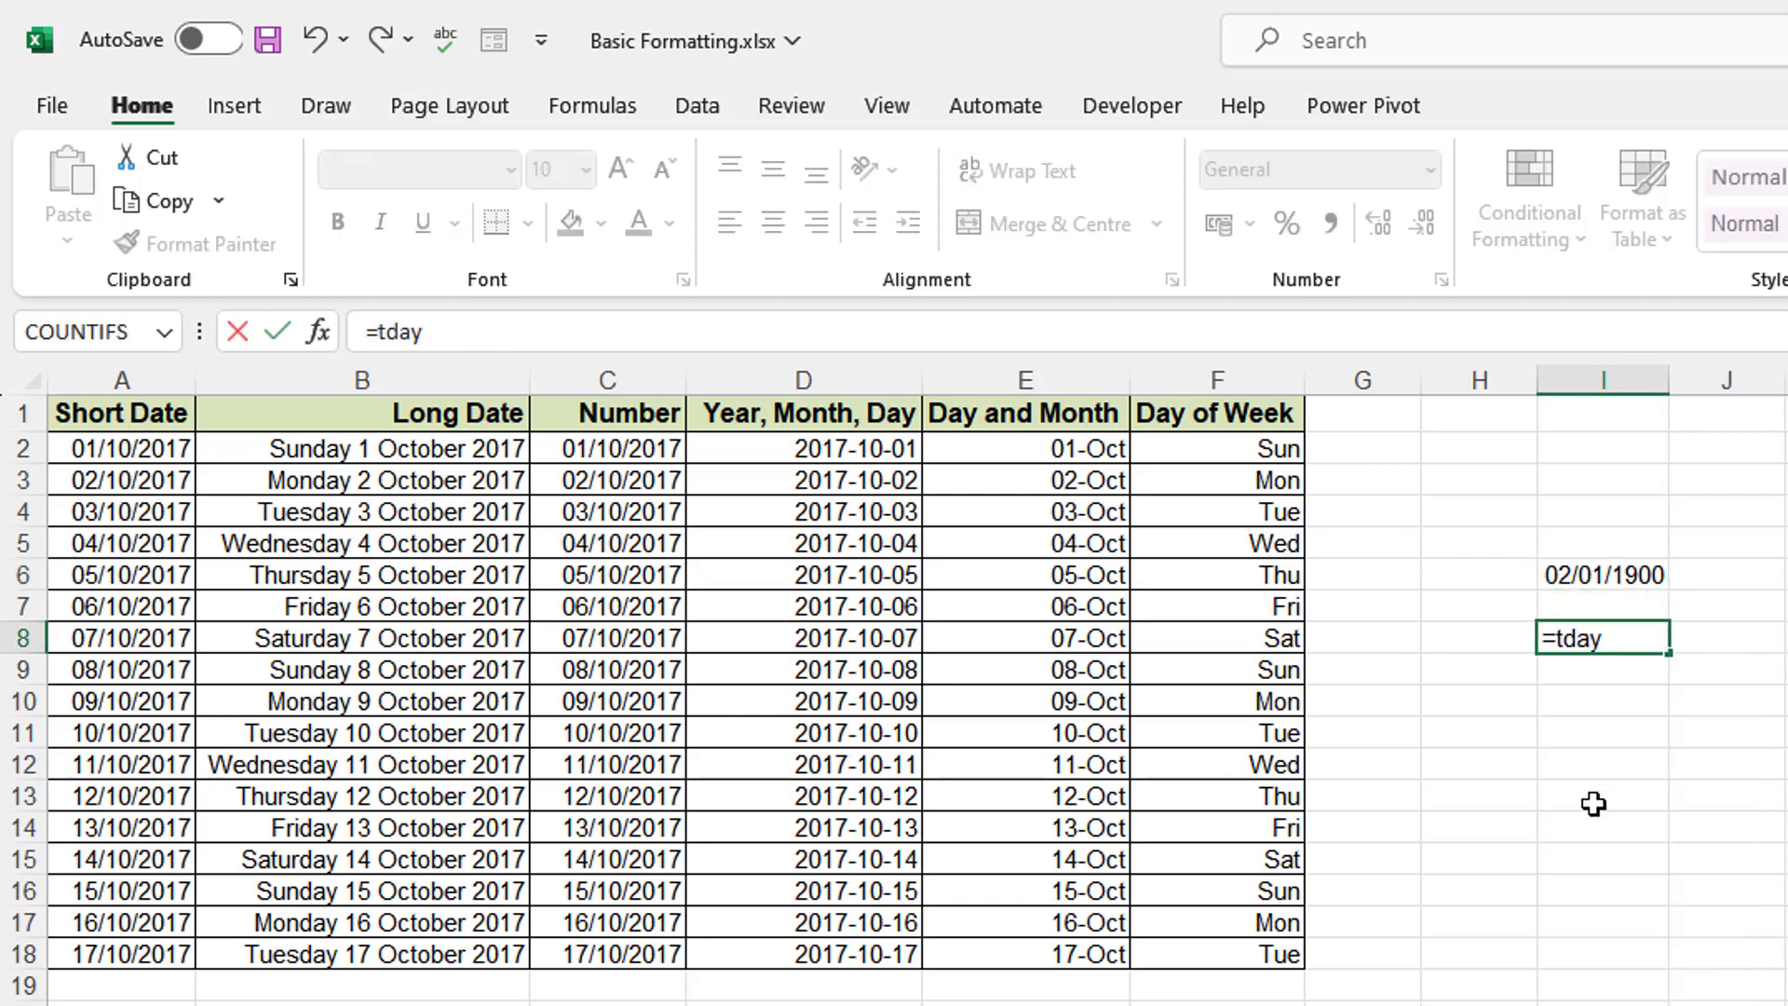
{"action": "type", "text": "("}
{"action": "key", "text": "BackSpace"}
{"action": "key", "text": "BackSpace"}
{"action": "key", "text": "BackSpace"}
{"action": "key", "text": "BackSpace"}
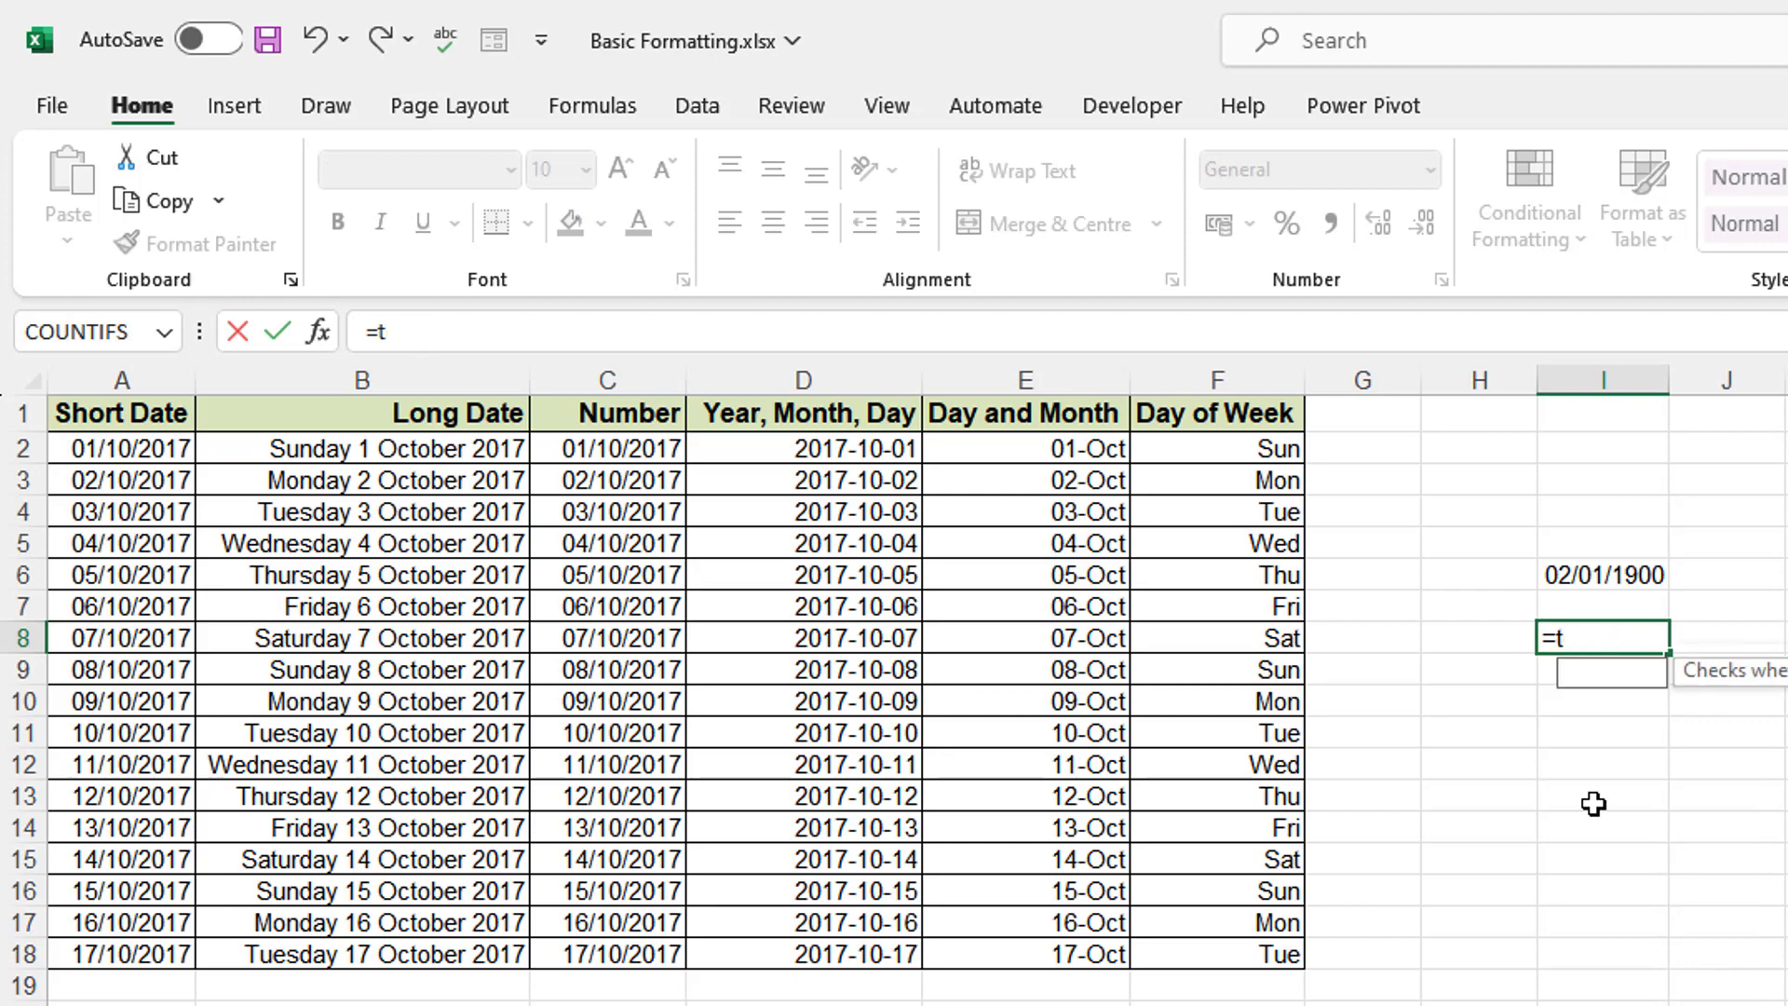
{"action": "type", "text": "oday"}
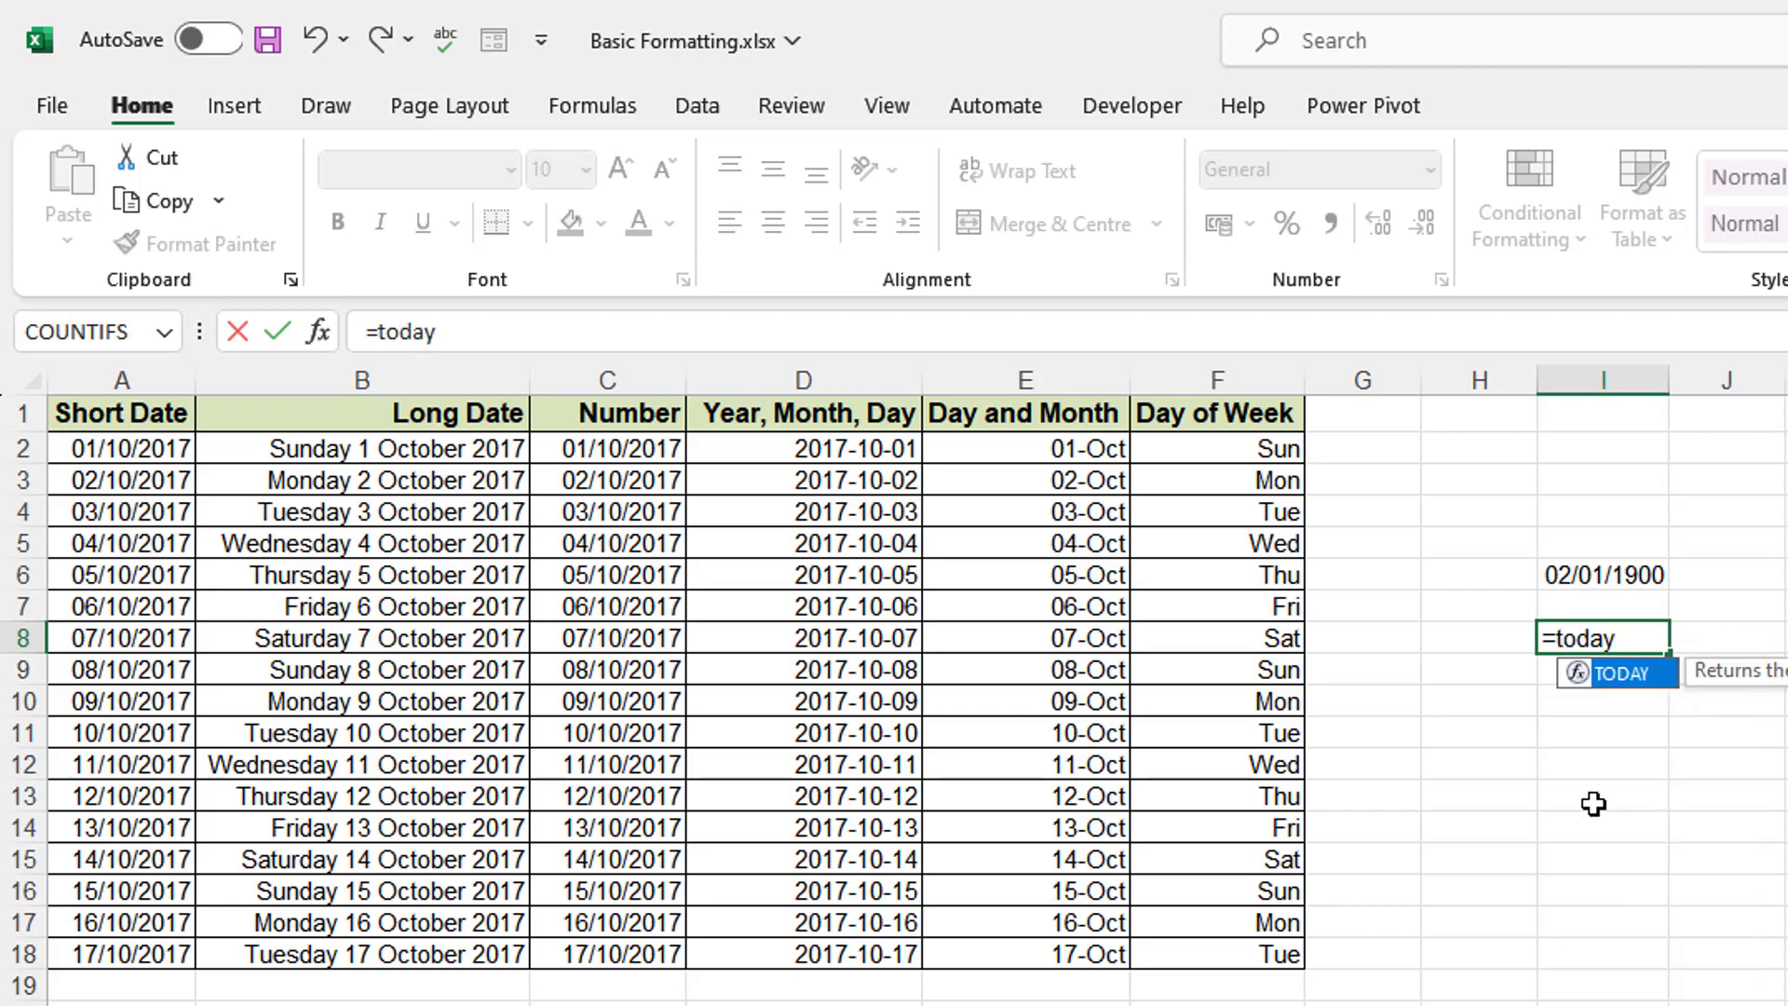
{"action": "type", "text": "()"}
{"action": "key", "text": "Return"}
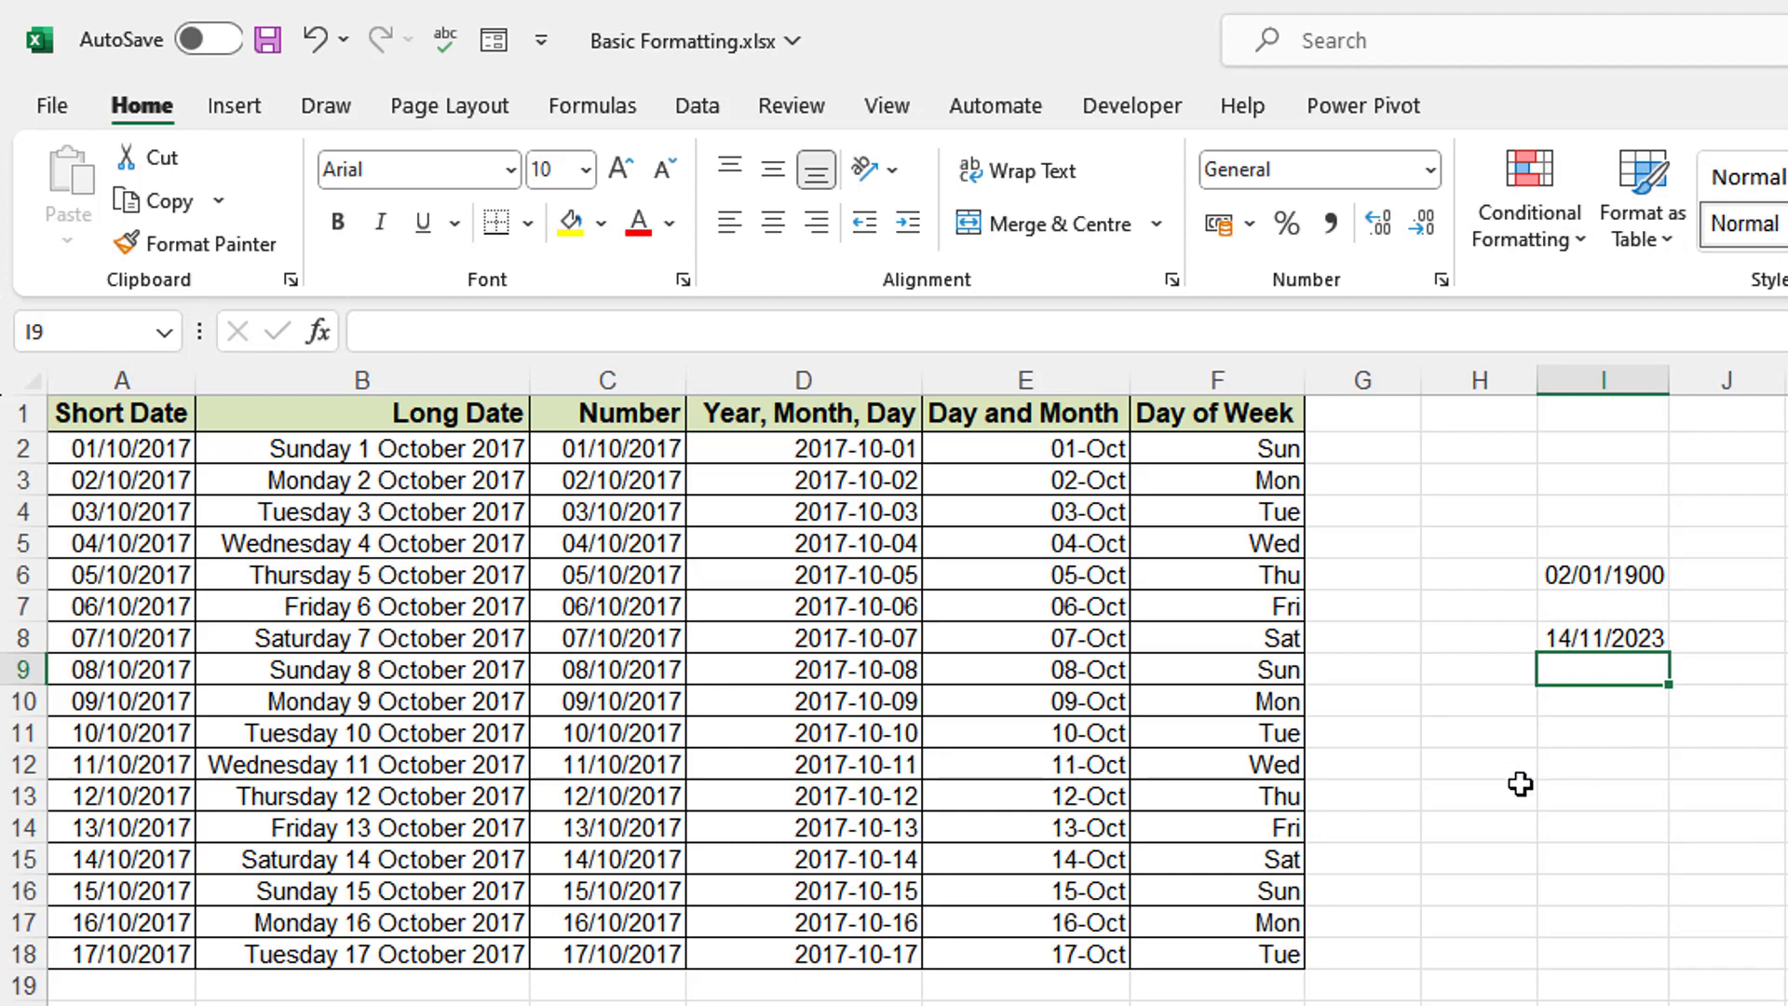
{"action": "left_click", "coordinate": [1586, 638]}
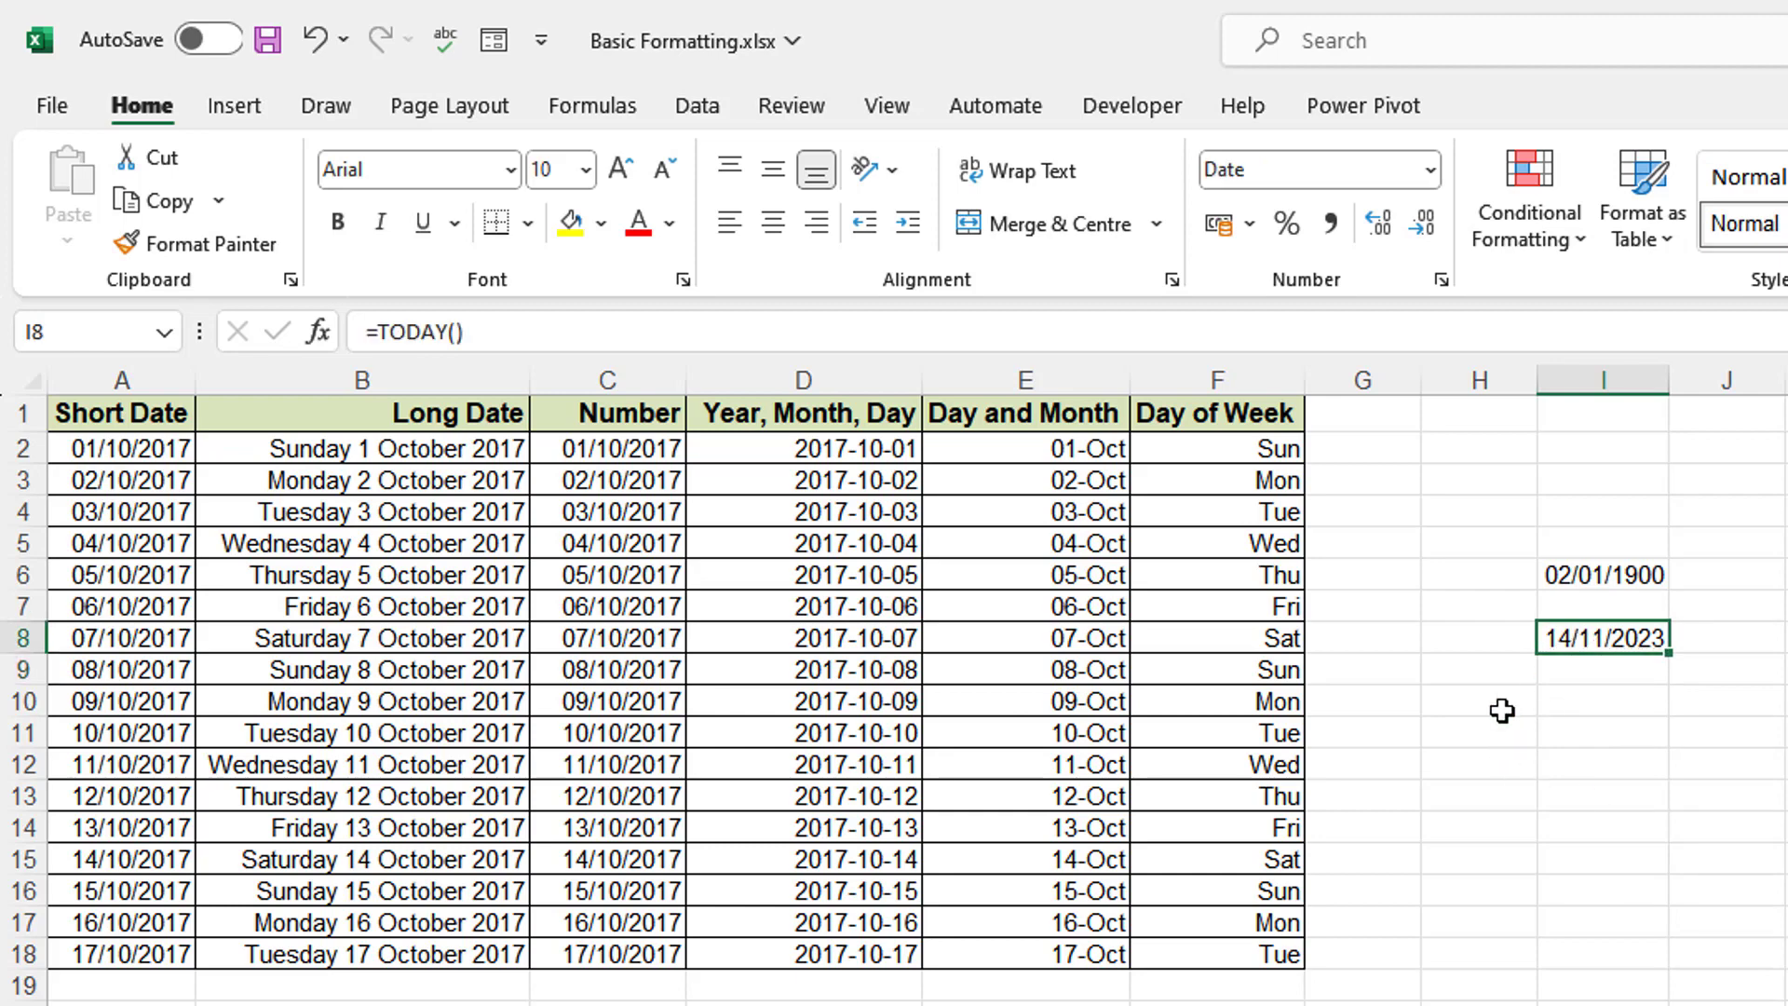
{"action": "left_click", "coordinate": [1430, 169]}
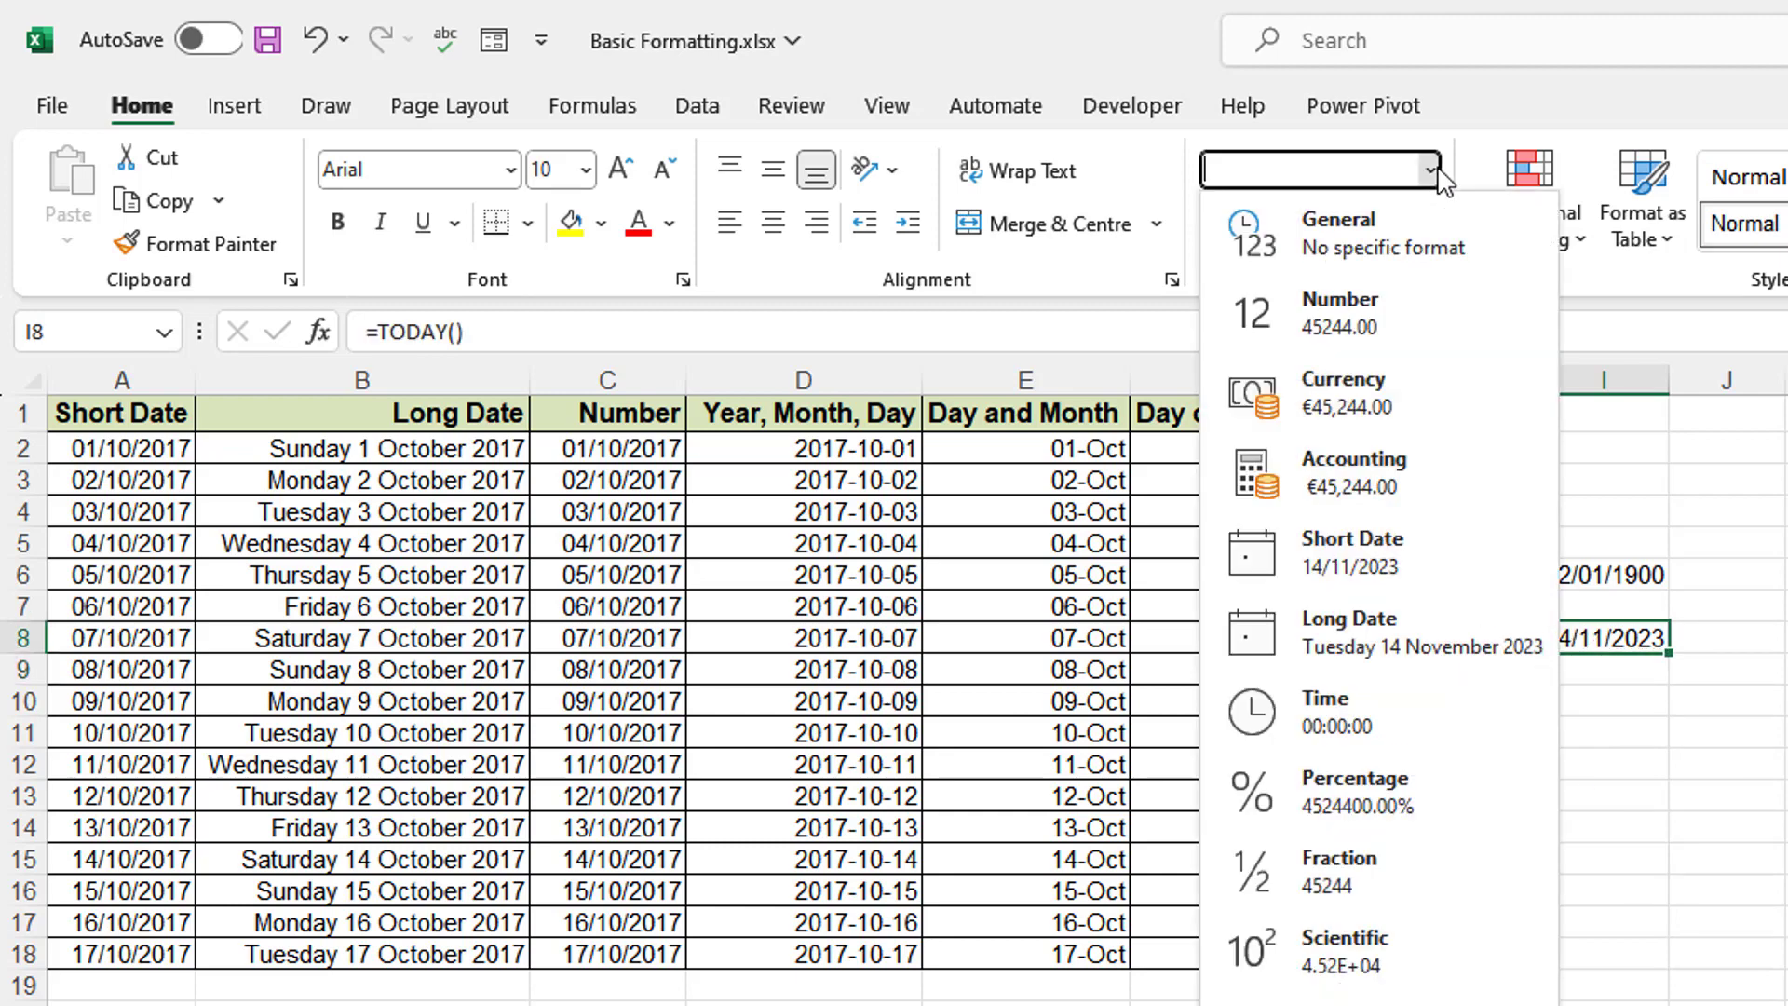
{"action": "left_click", "coordinate": [1349, 307]}
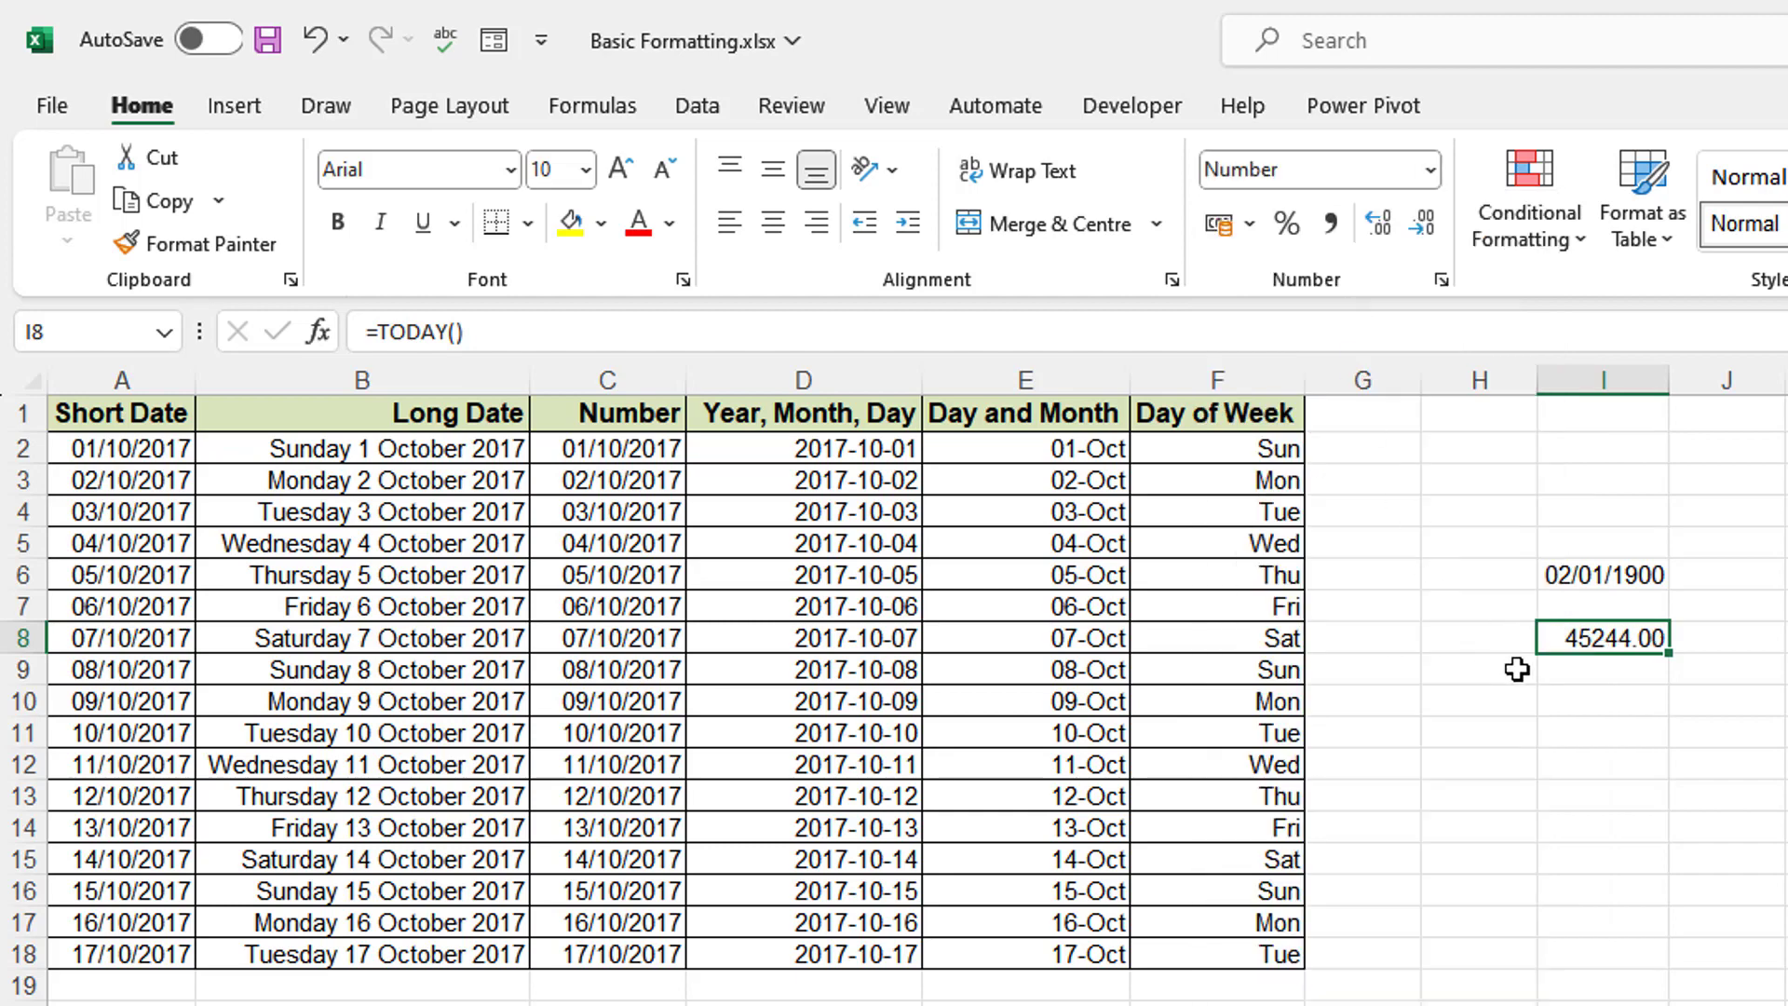
- Enter =today() in I10, displaying 14/11/2023
{"action": "left_click", "coordinate": [1630, 705]}
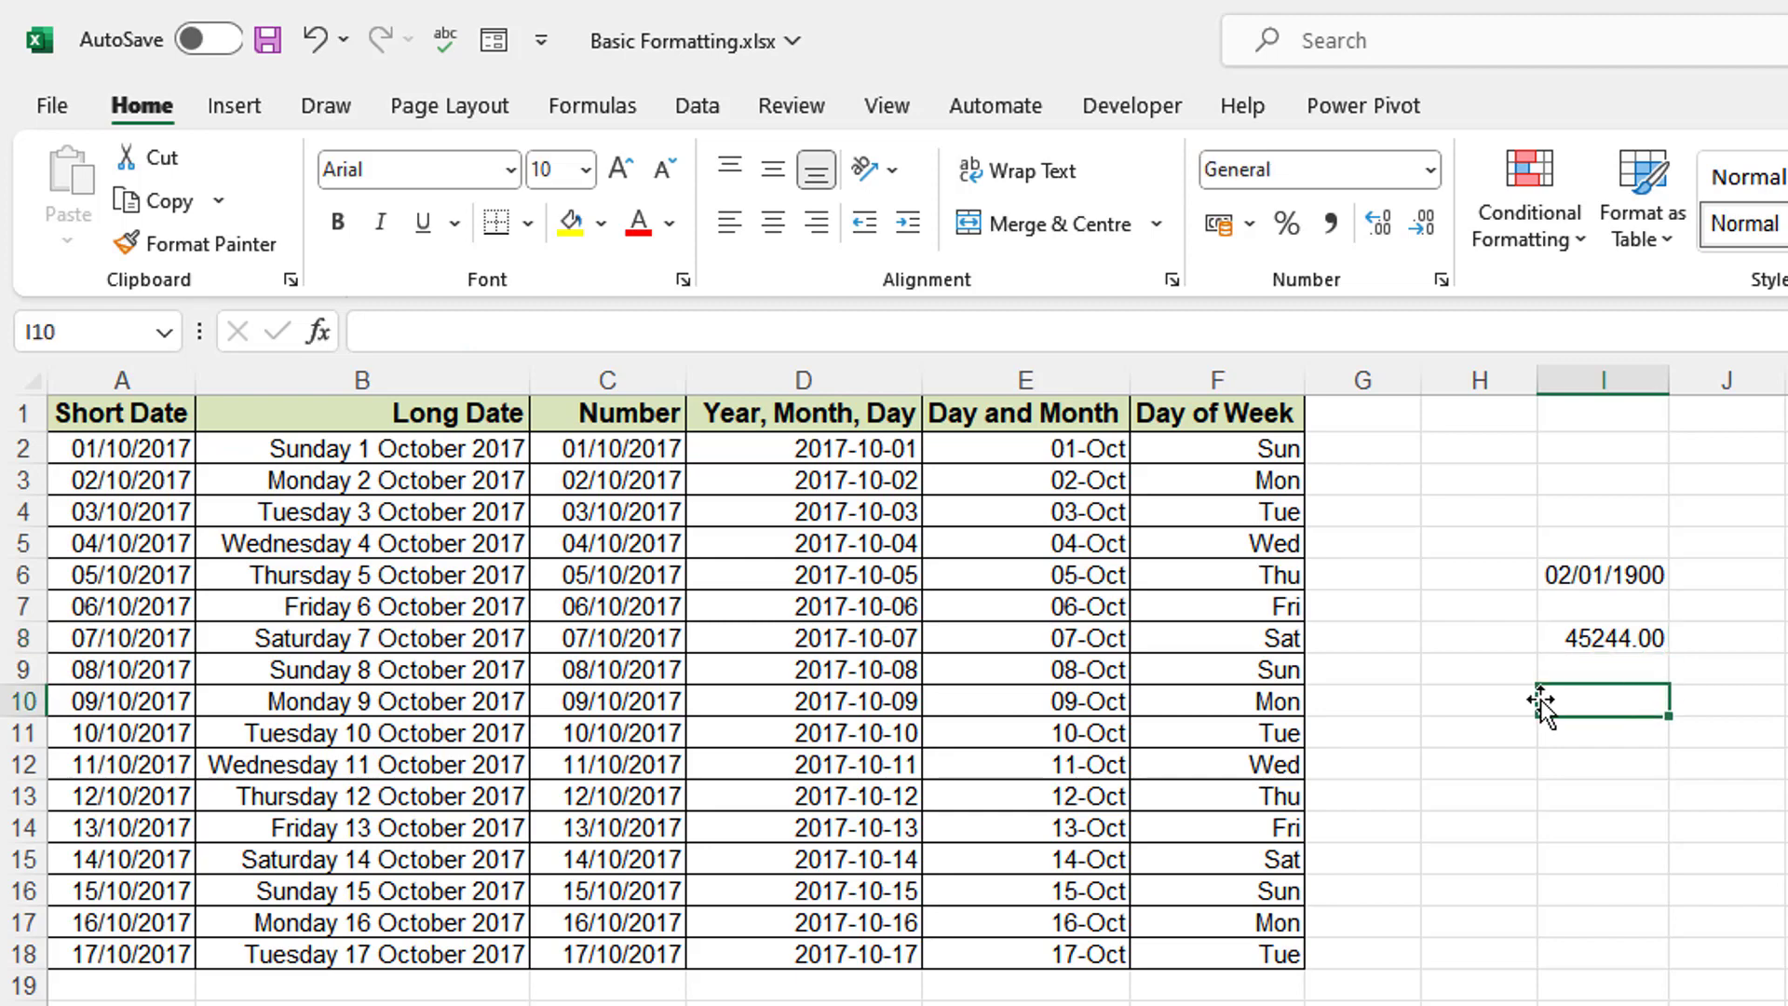
{"action": "type", "text": "=tod"}
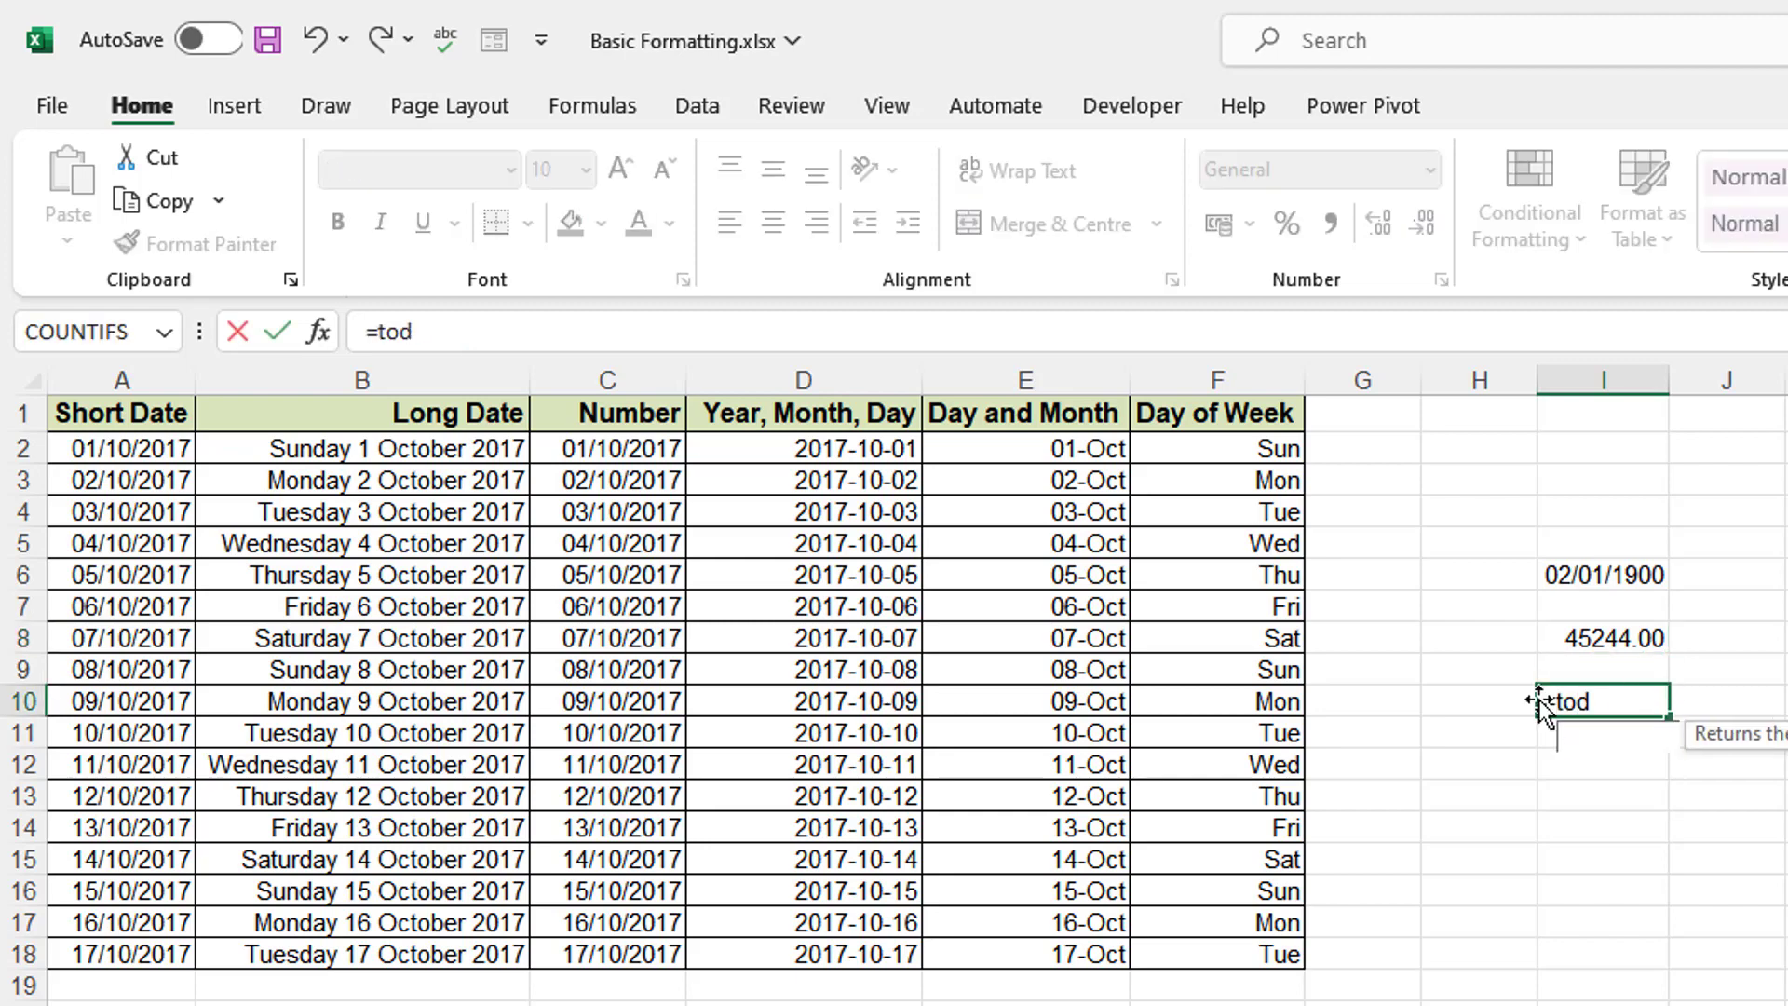
{"action": "type", "text": "ay()"}
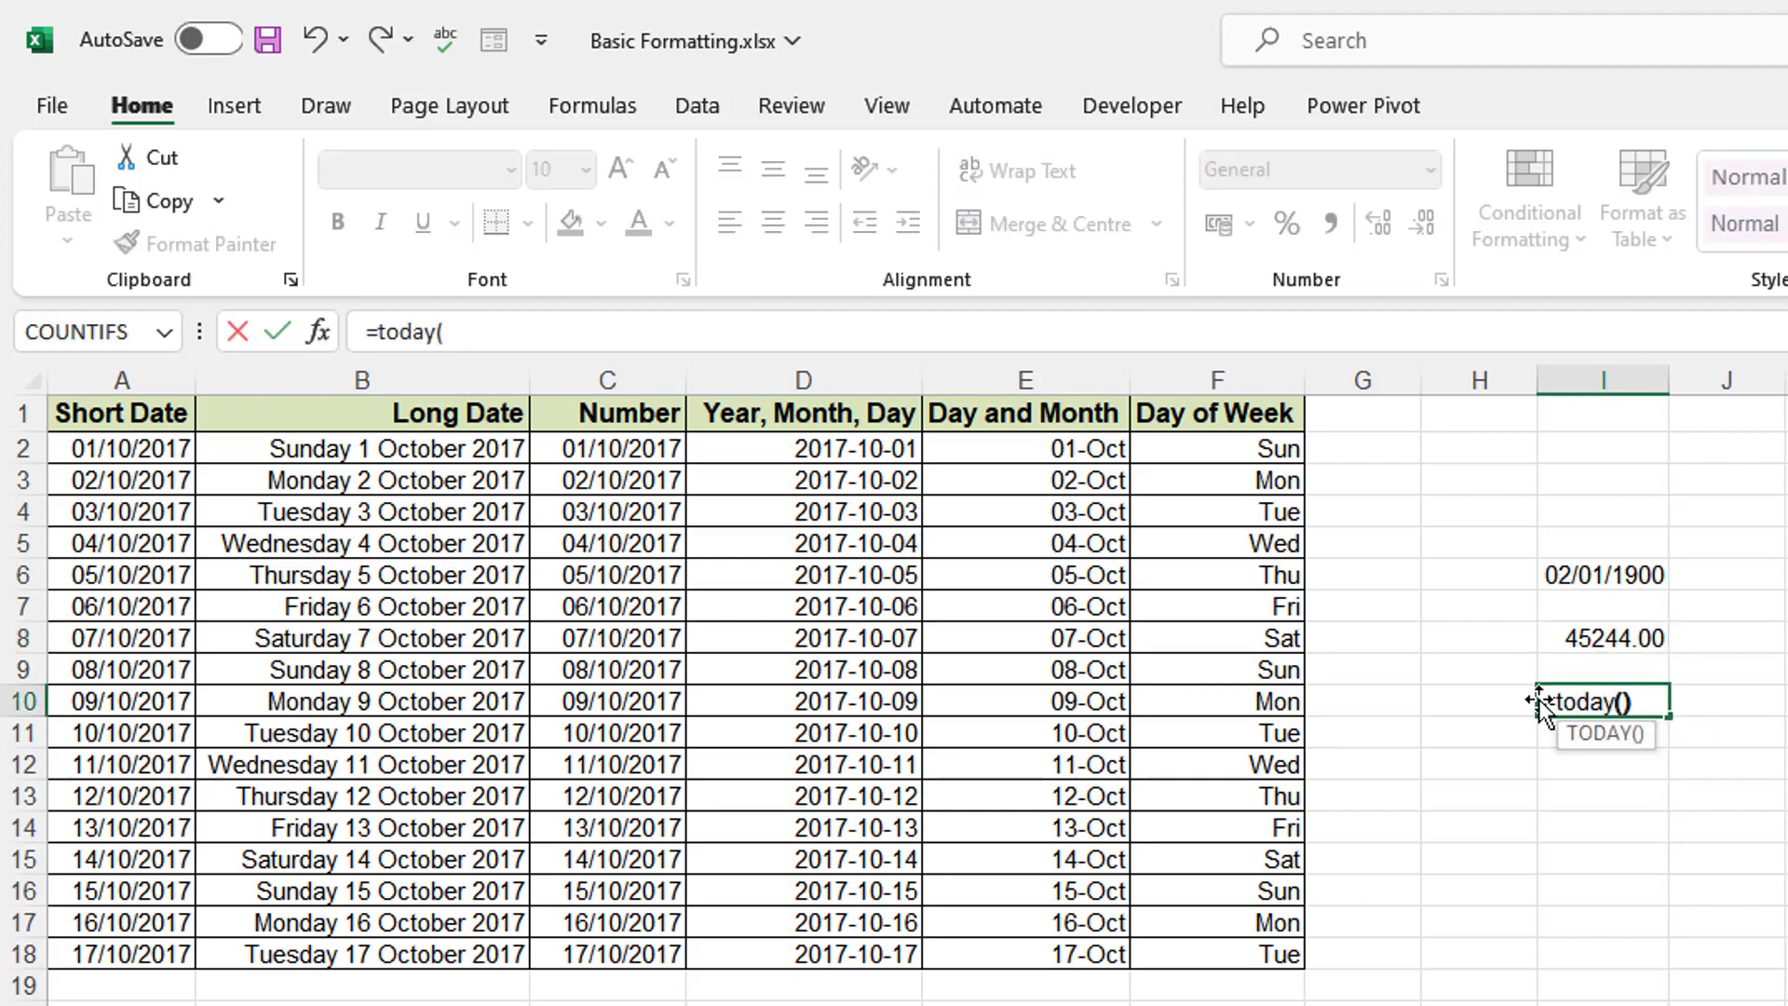
{"action": "key", "text": "Return"}
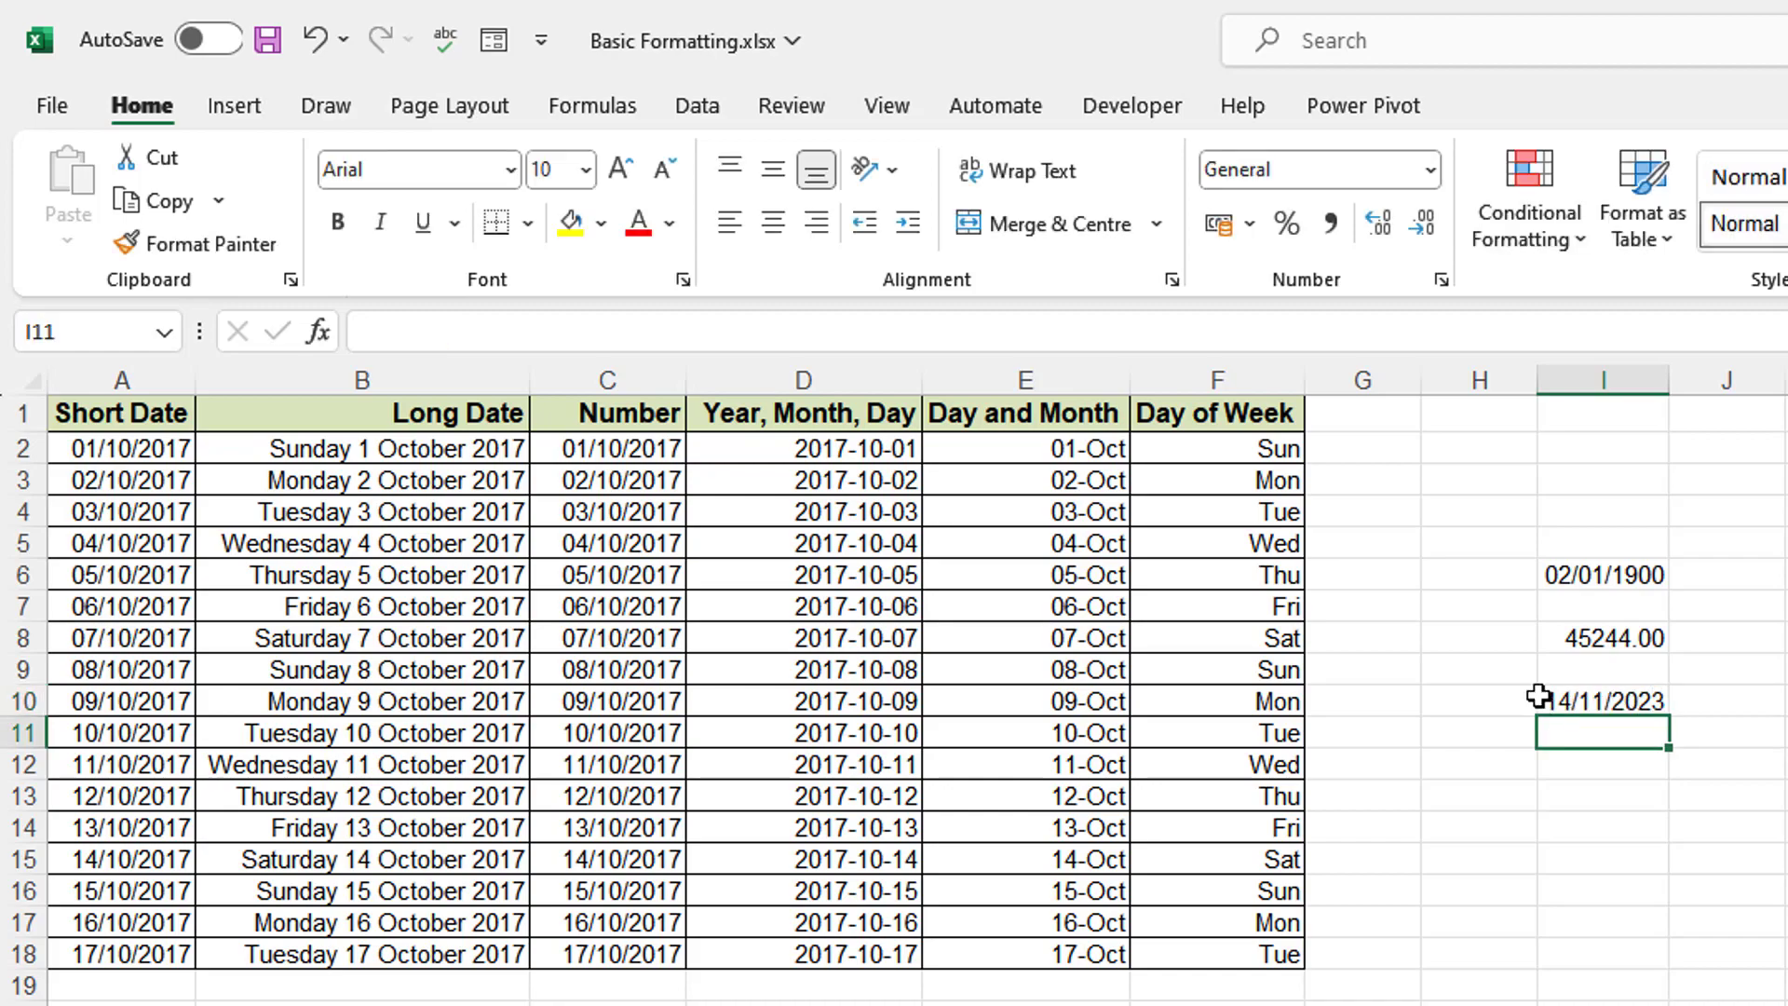
- Enter the date 25/12/2023 in J10 and widen column J to fit it
{"action": "left_click", "coordinate": [1678, 703]}
{"action": "type", "text": "="}
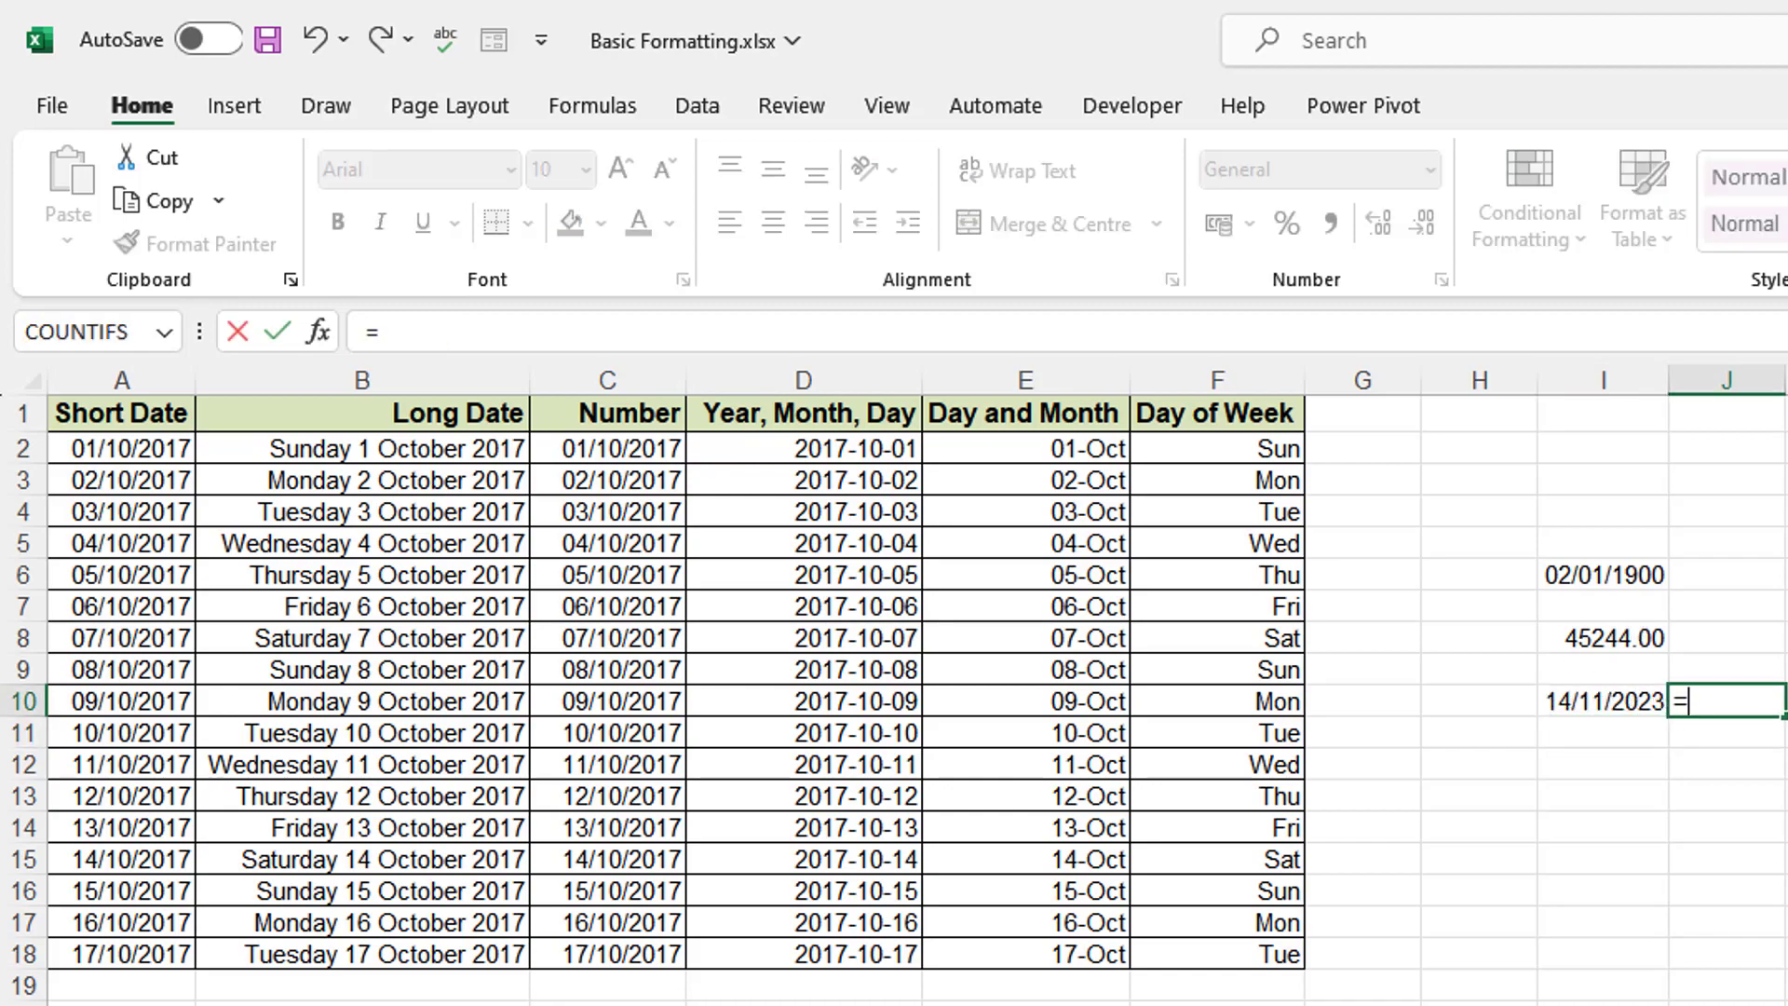
{"action": "type", "text": "2"}
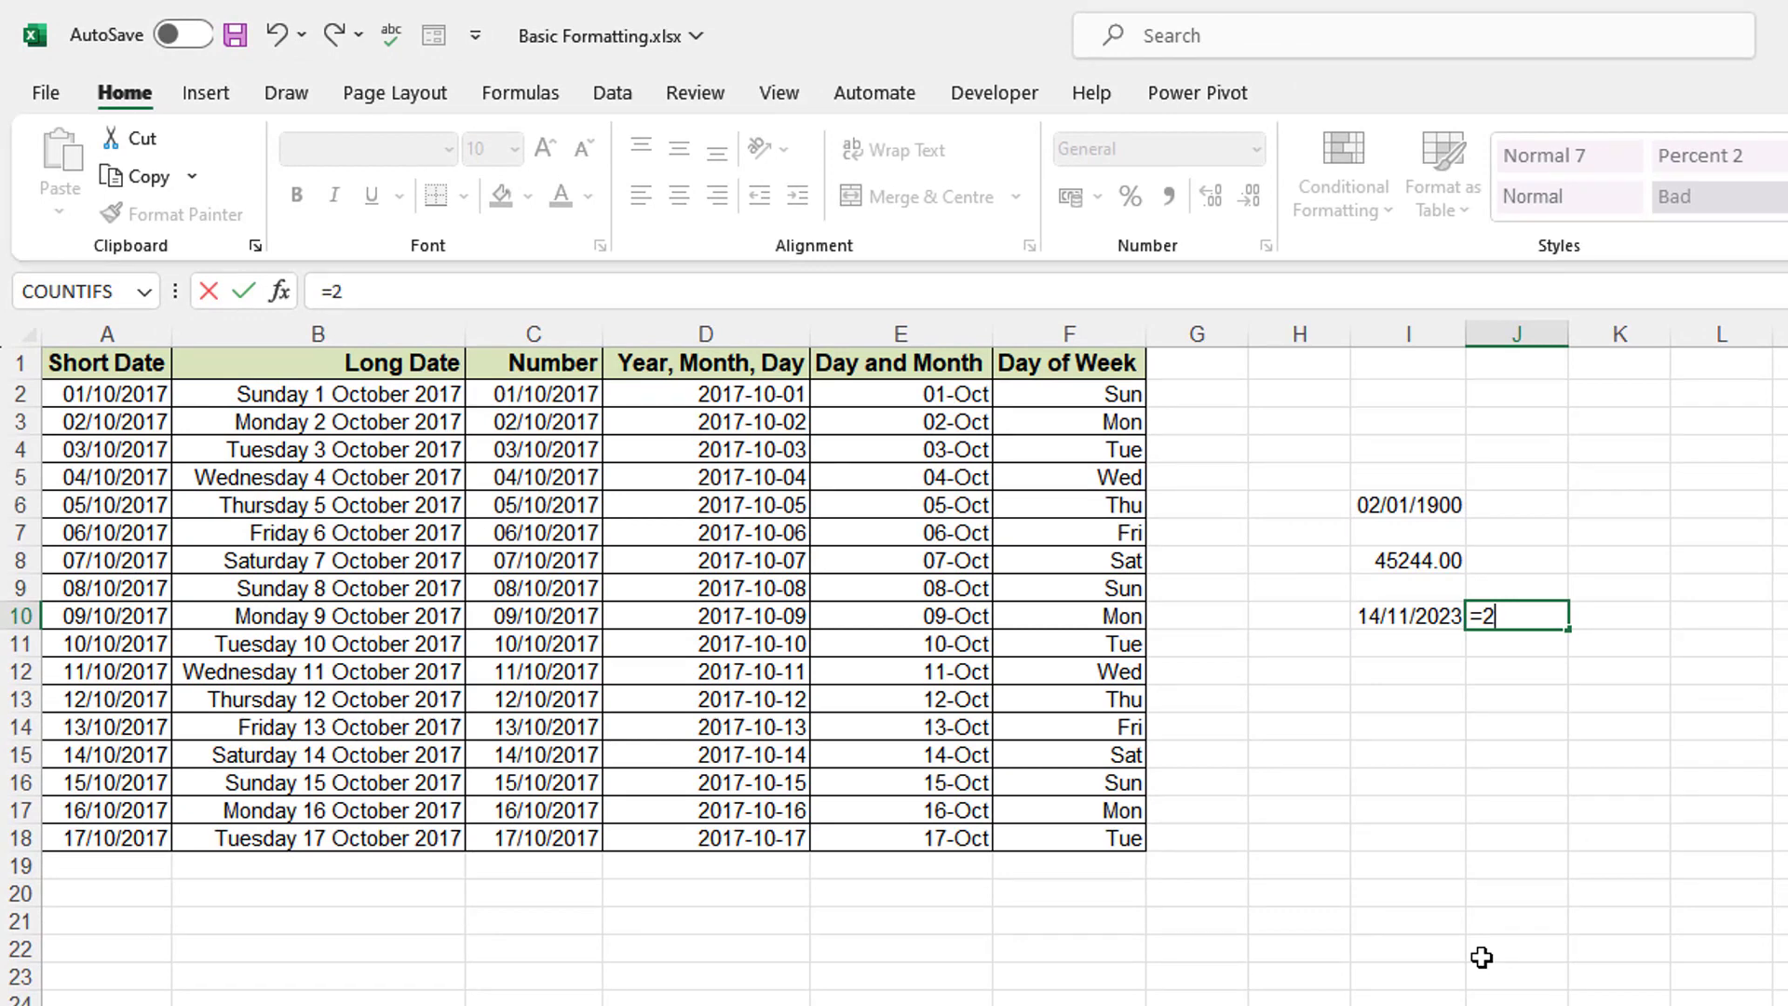
{"action": "type", "text": "5/12/2023"}
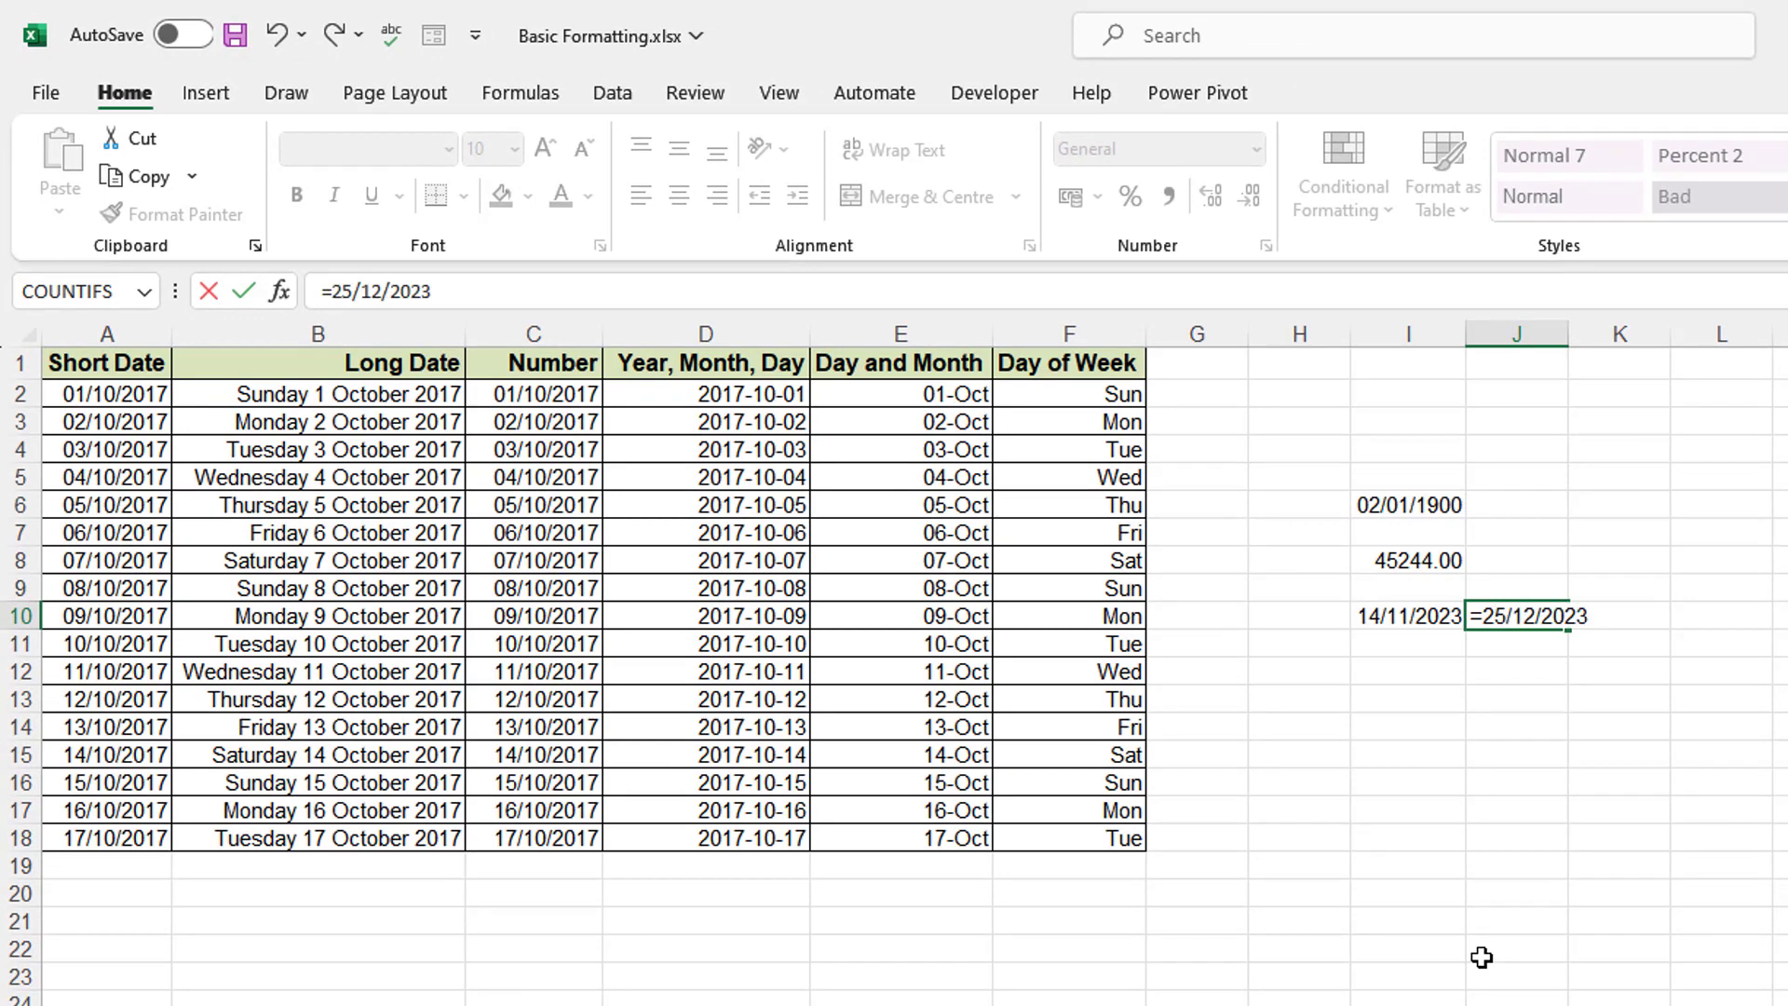
{"action": "left_click", "coordinate": [1484, 615]}
{"action": "key", "text": "BackSpace"}
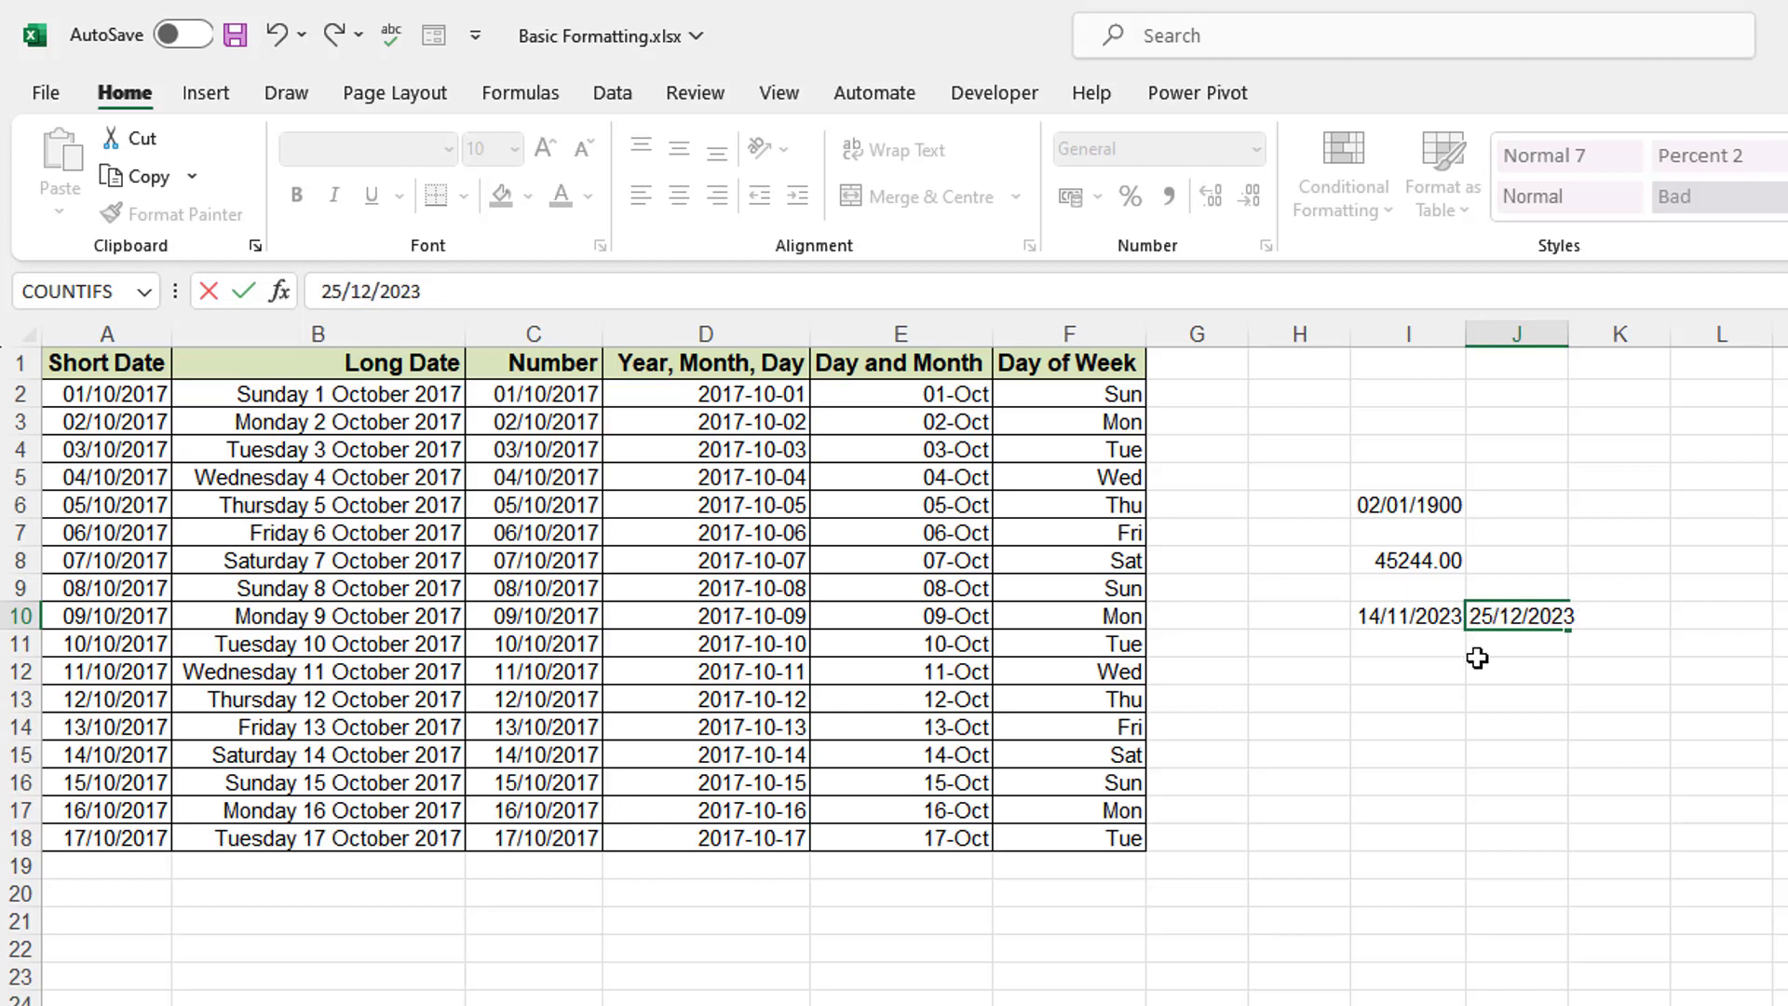
{"action": "key", "text": "Return"}
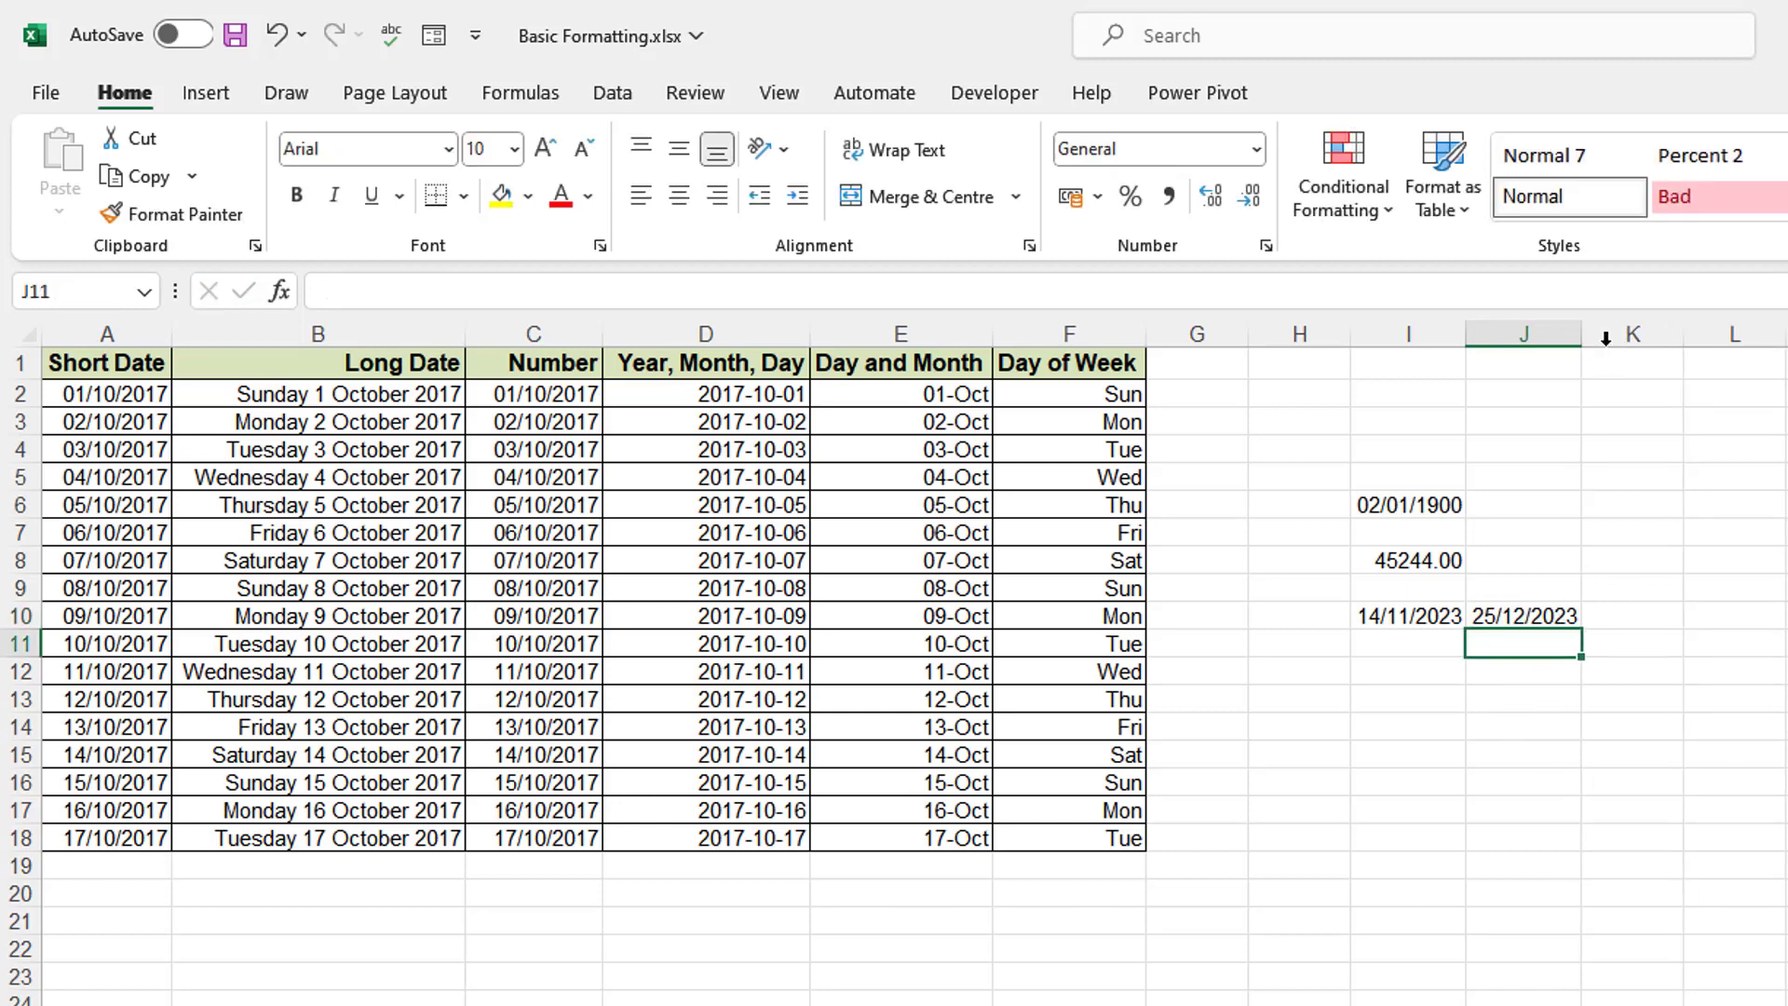
{"action": "left_click_drag", "start_coordinate": [1582, 335], "coordinate": [1643, 335]}
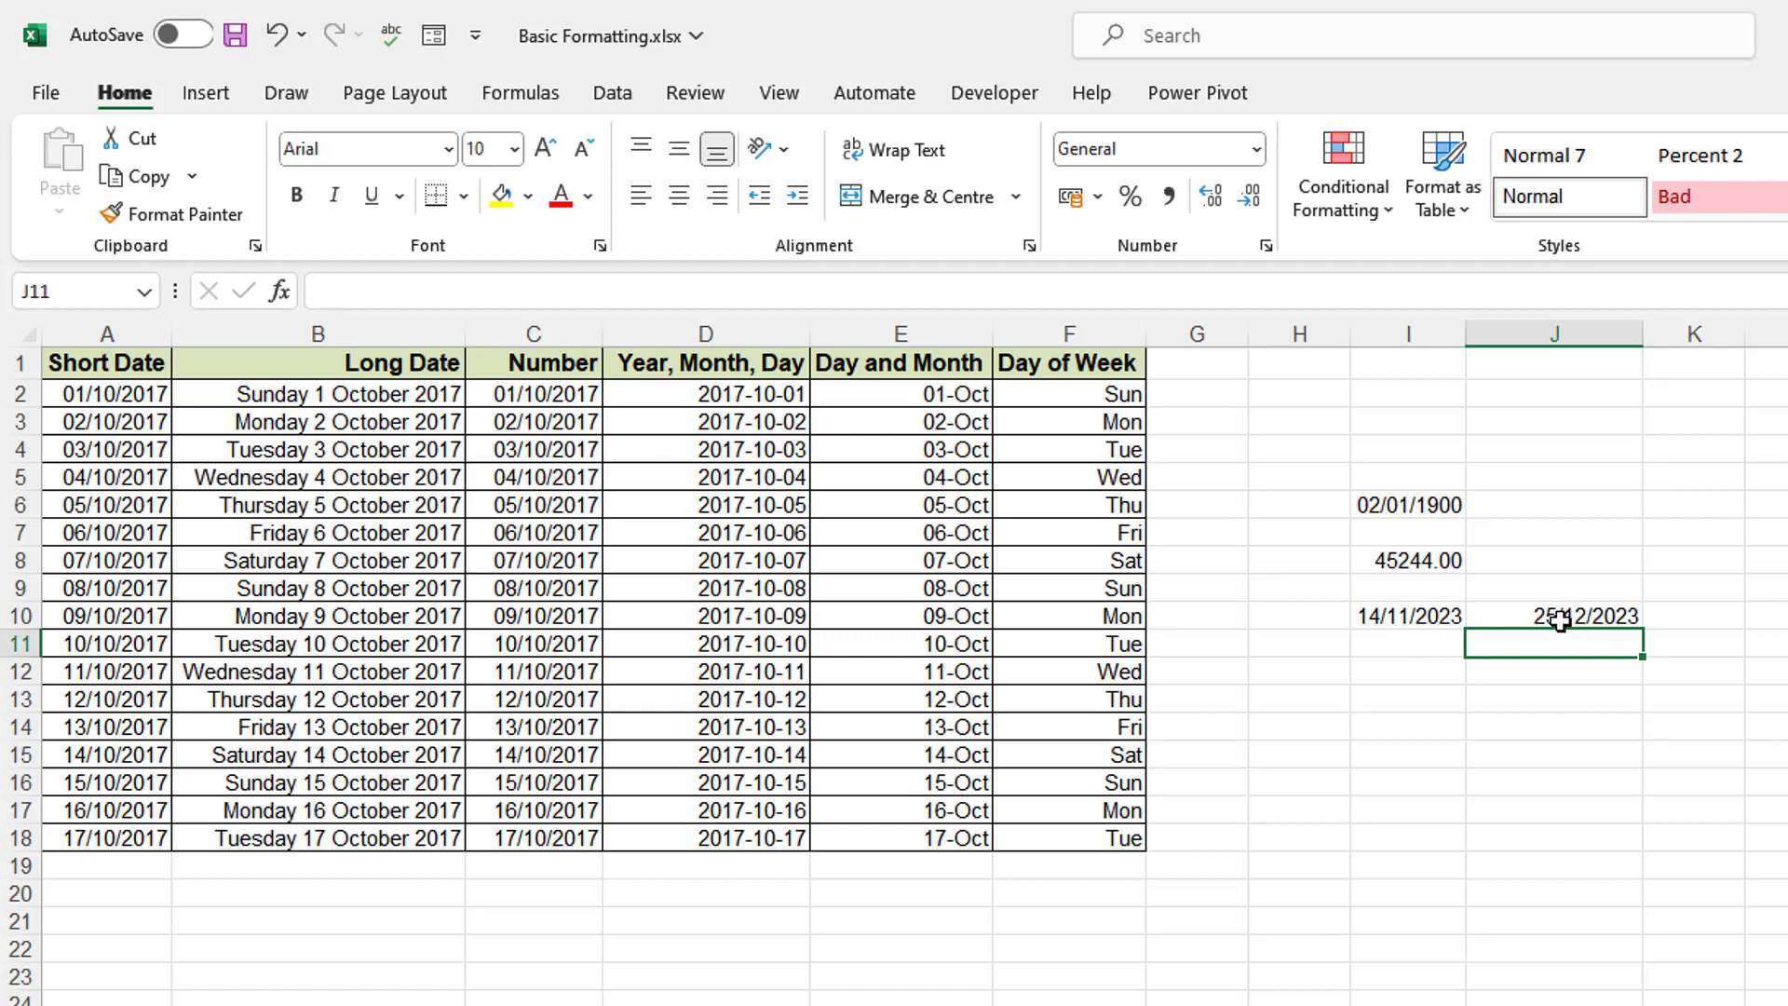
- Enter =J10-I10 in K10 to get 41 days until 25/12/2023
{"action": "left_click", "coordinate": [1676, 616]}
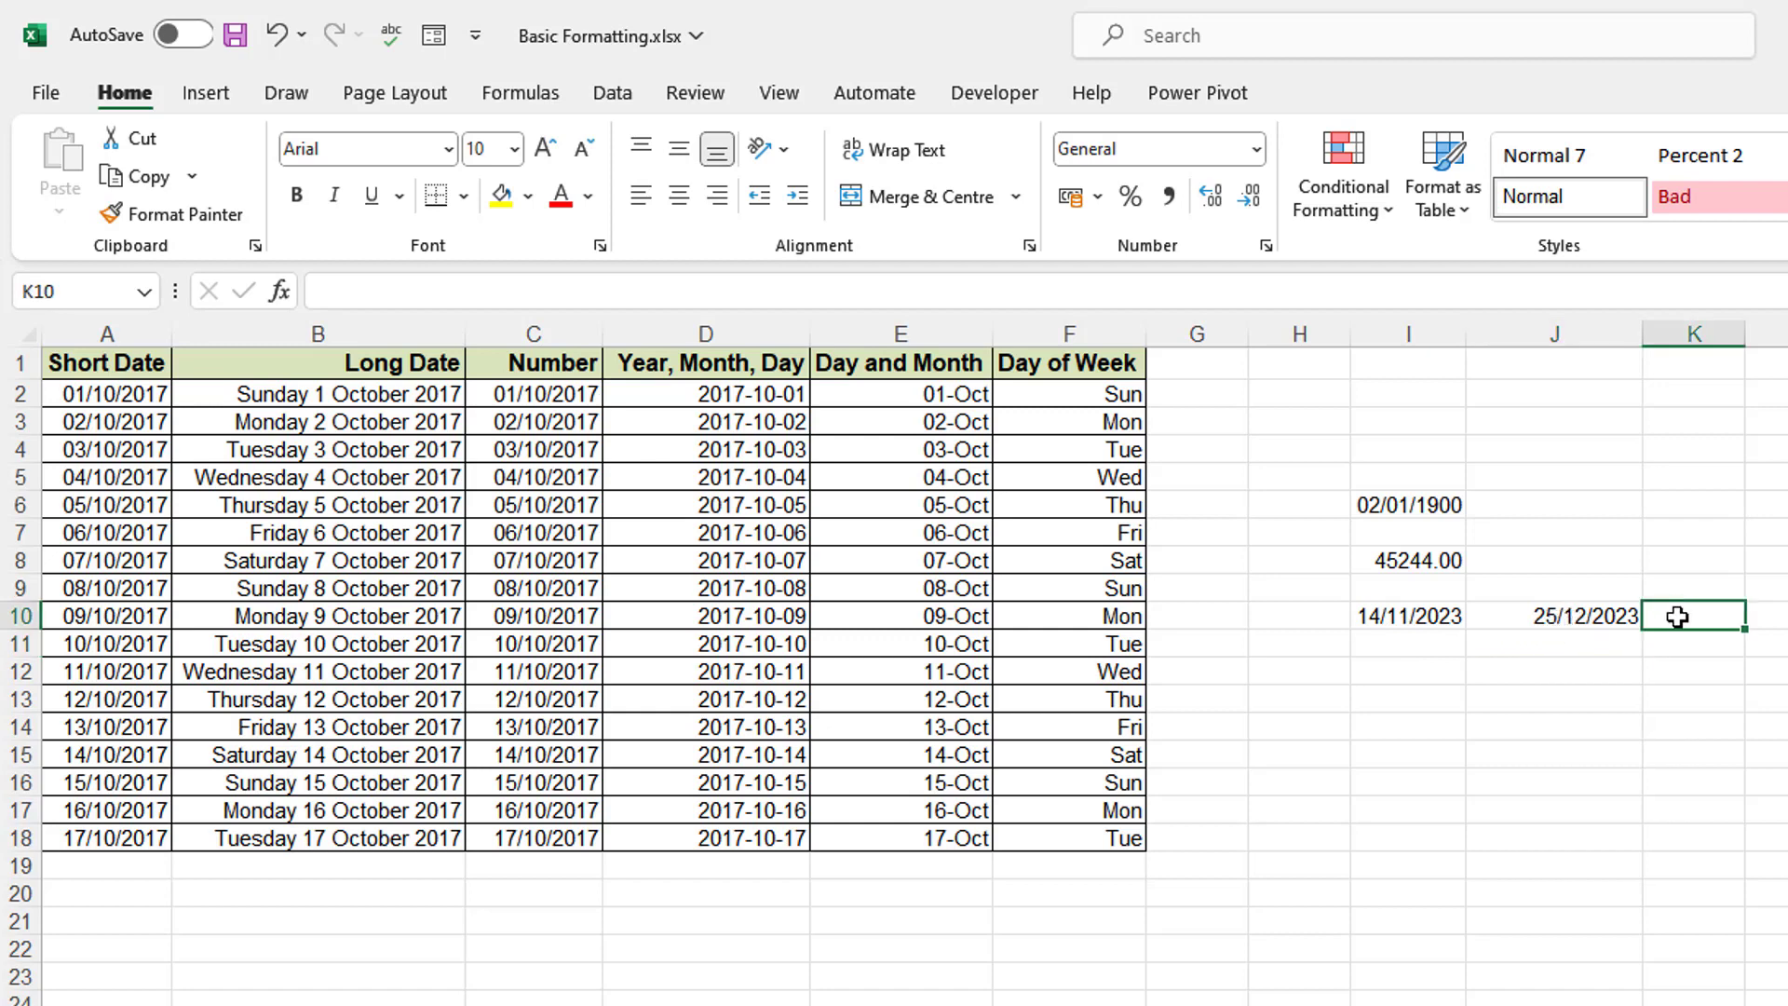
{"action": "type", "text": "="}
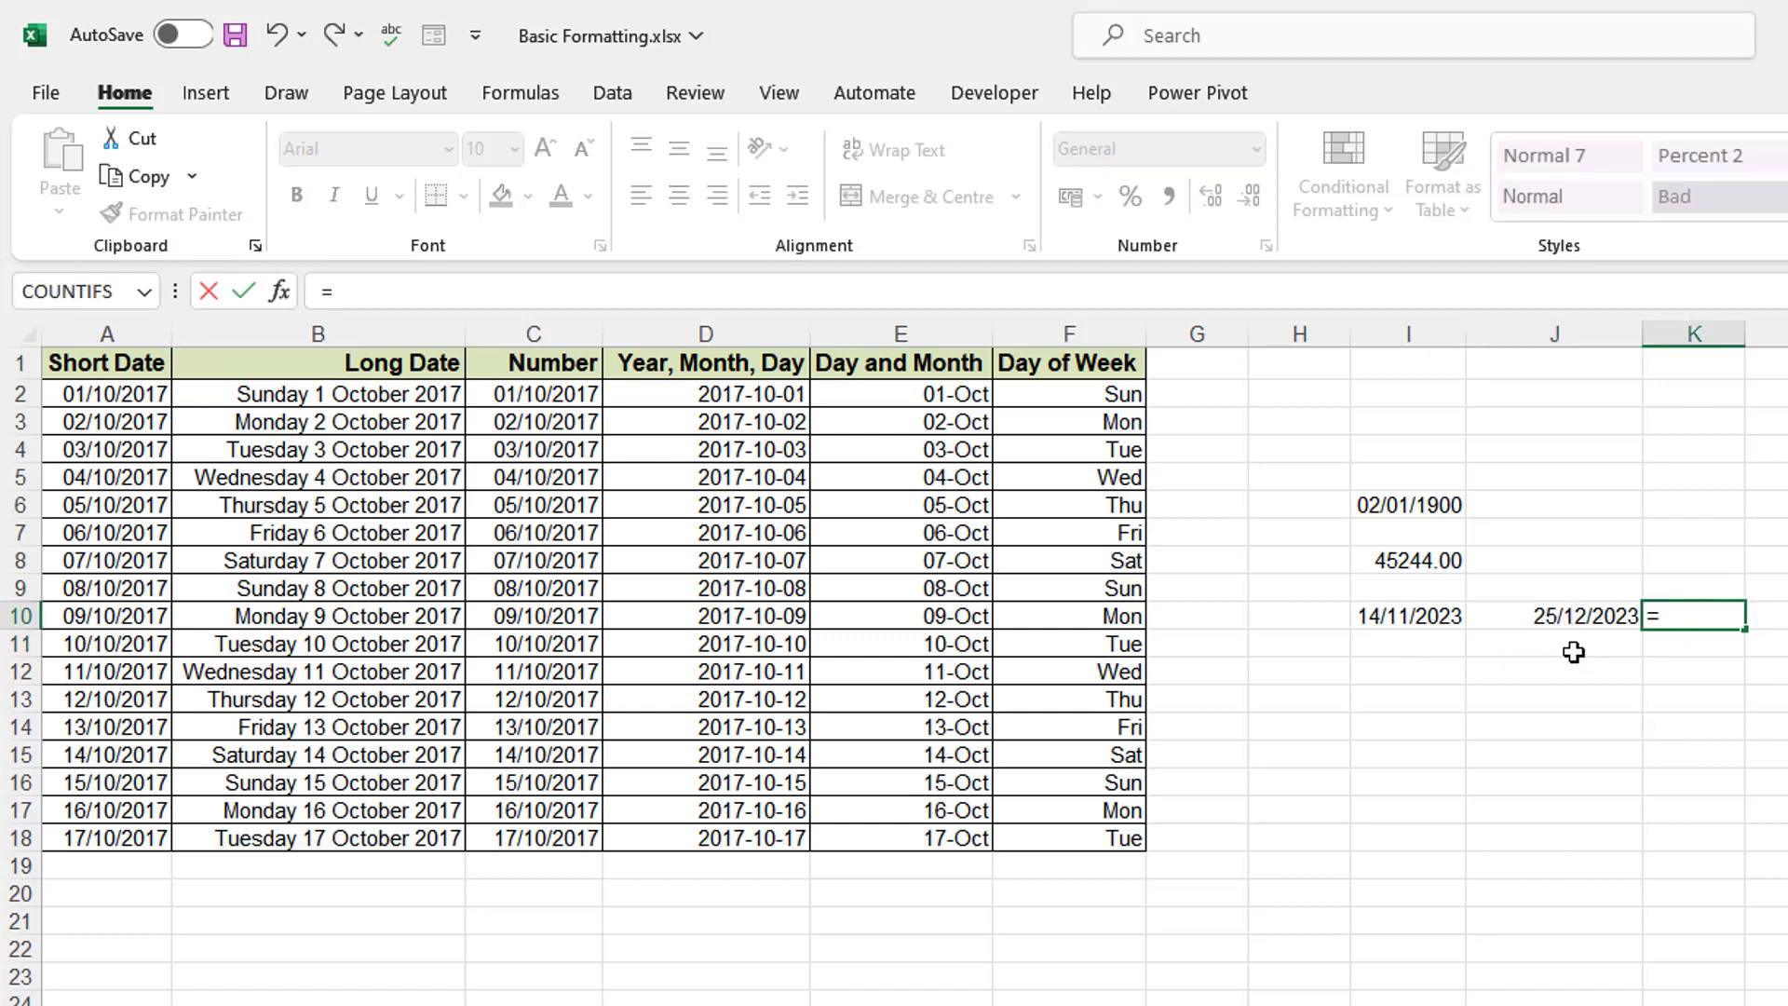
{"action": "left_click", "coordinate": [1554, 617]}
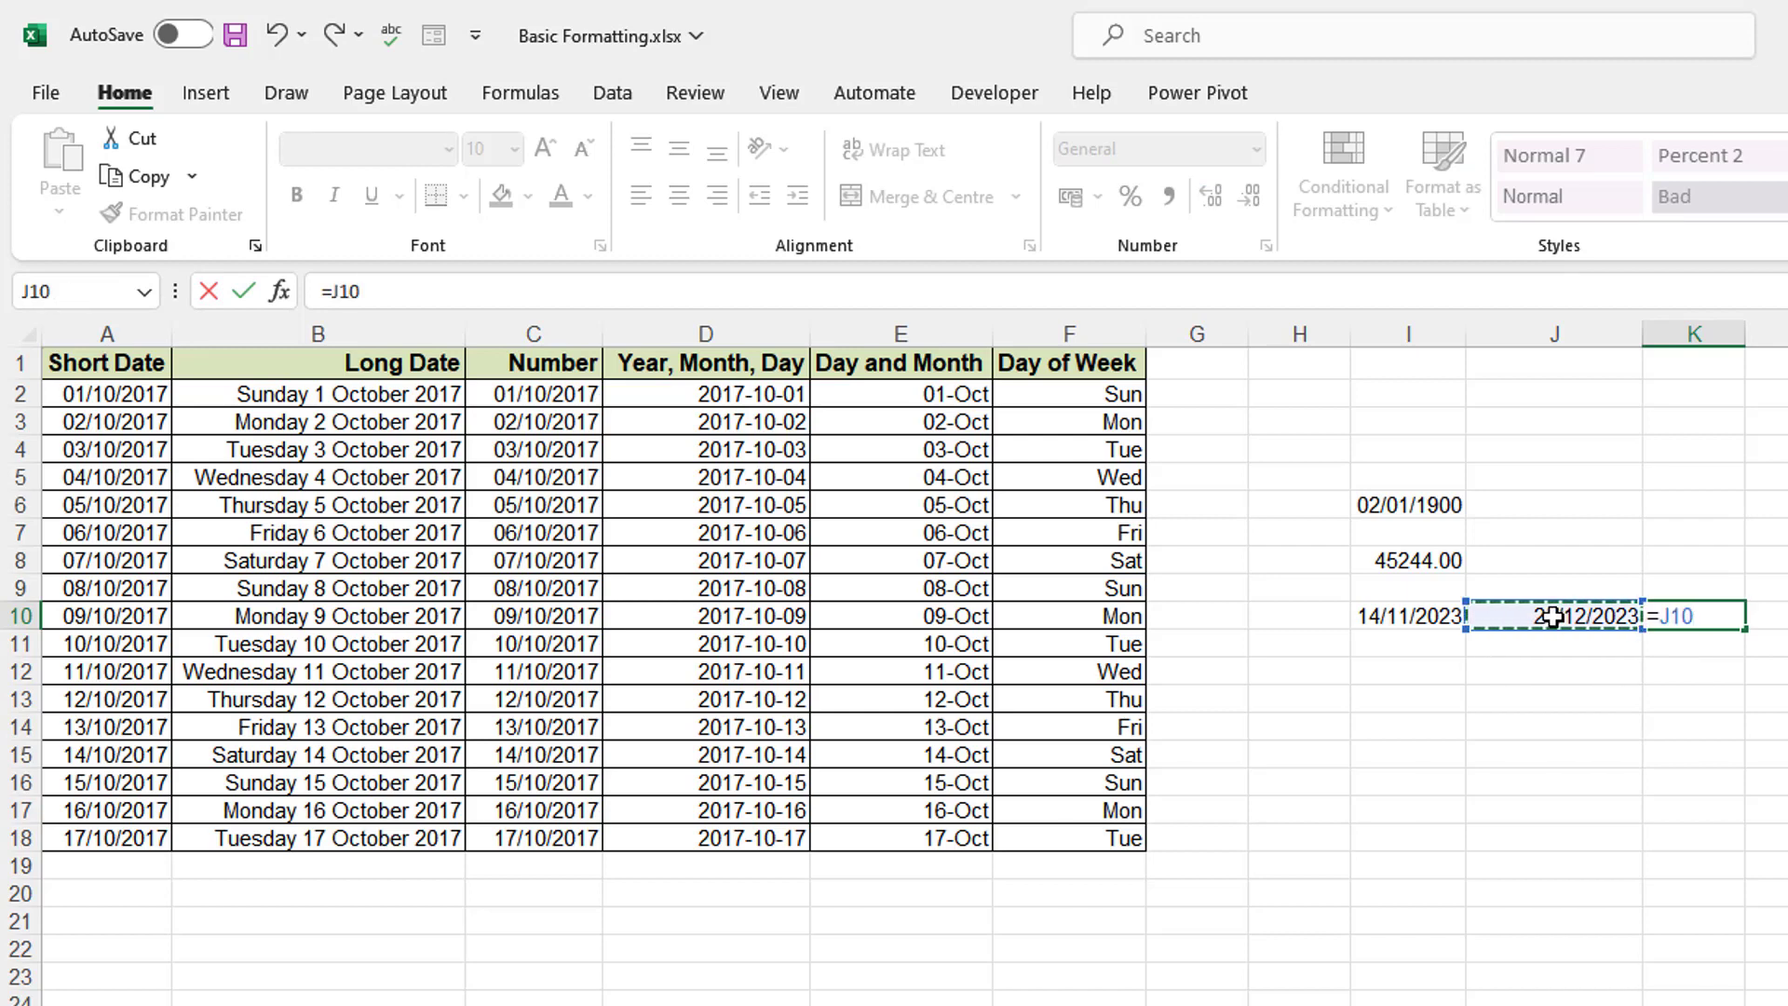
{"action": "type", "text": "-"}
{"action": "left_click", "coordinate": [1415, 611]}
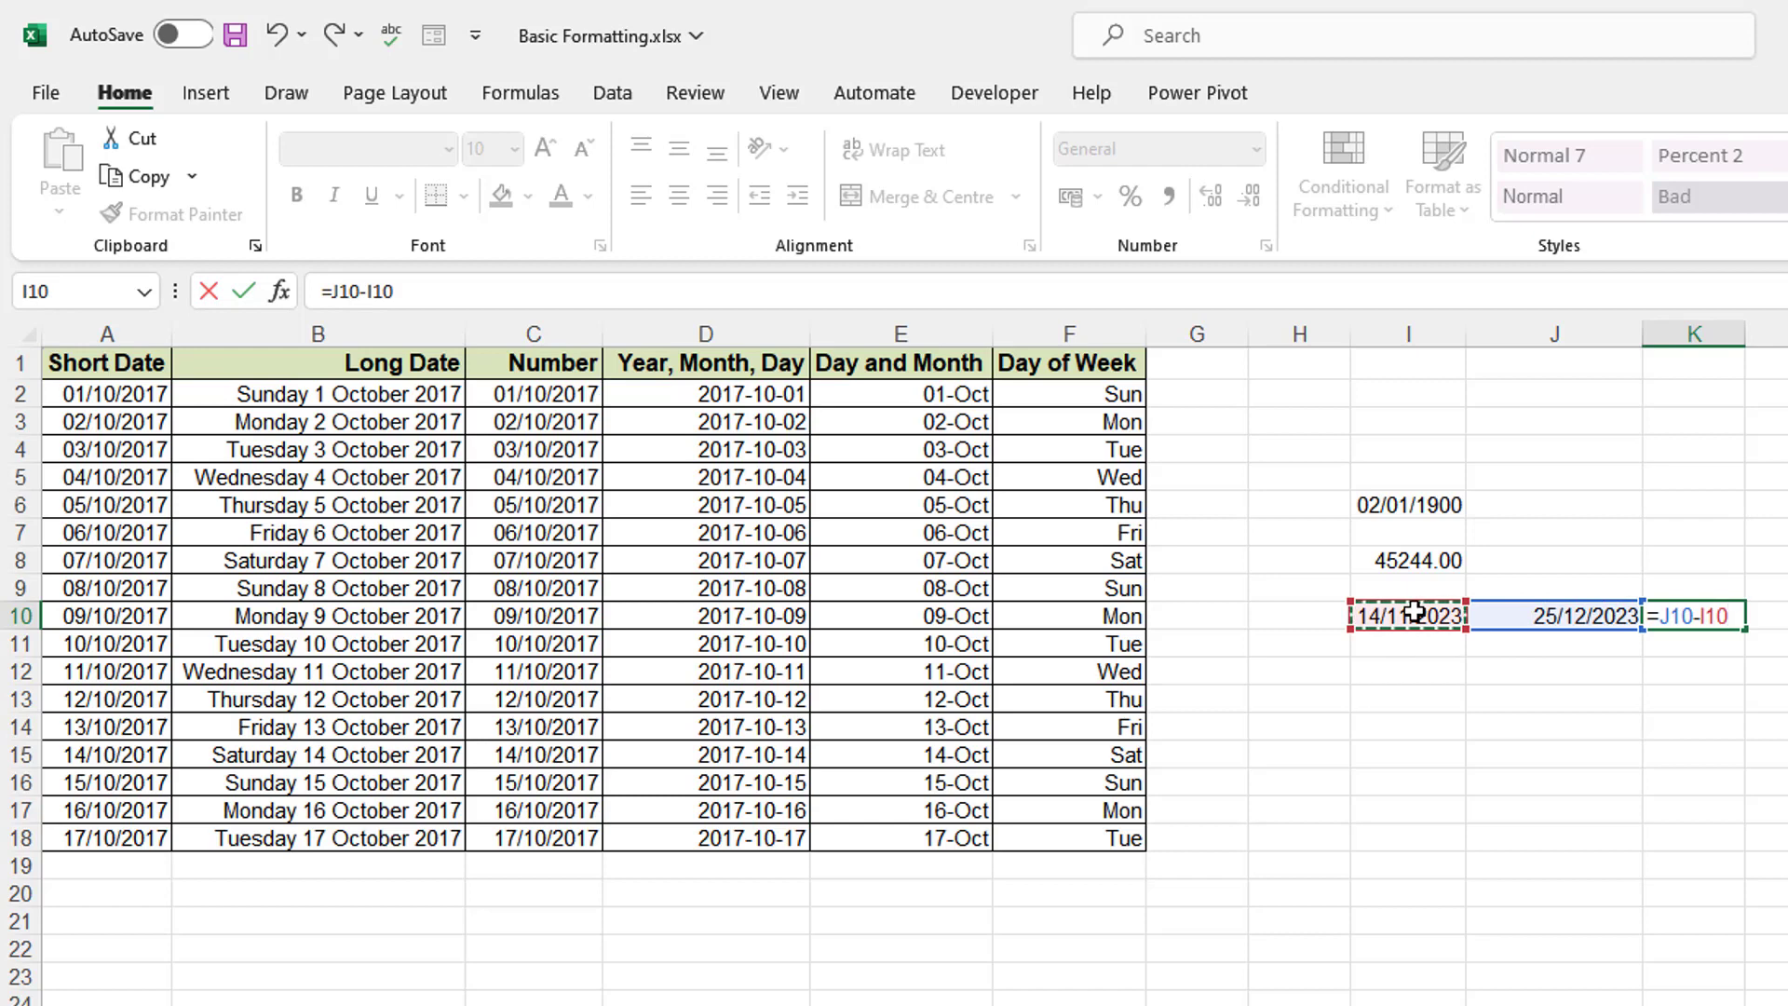
{"action": "key", "text": "Return"}
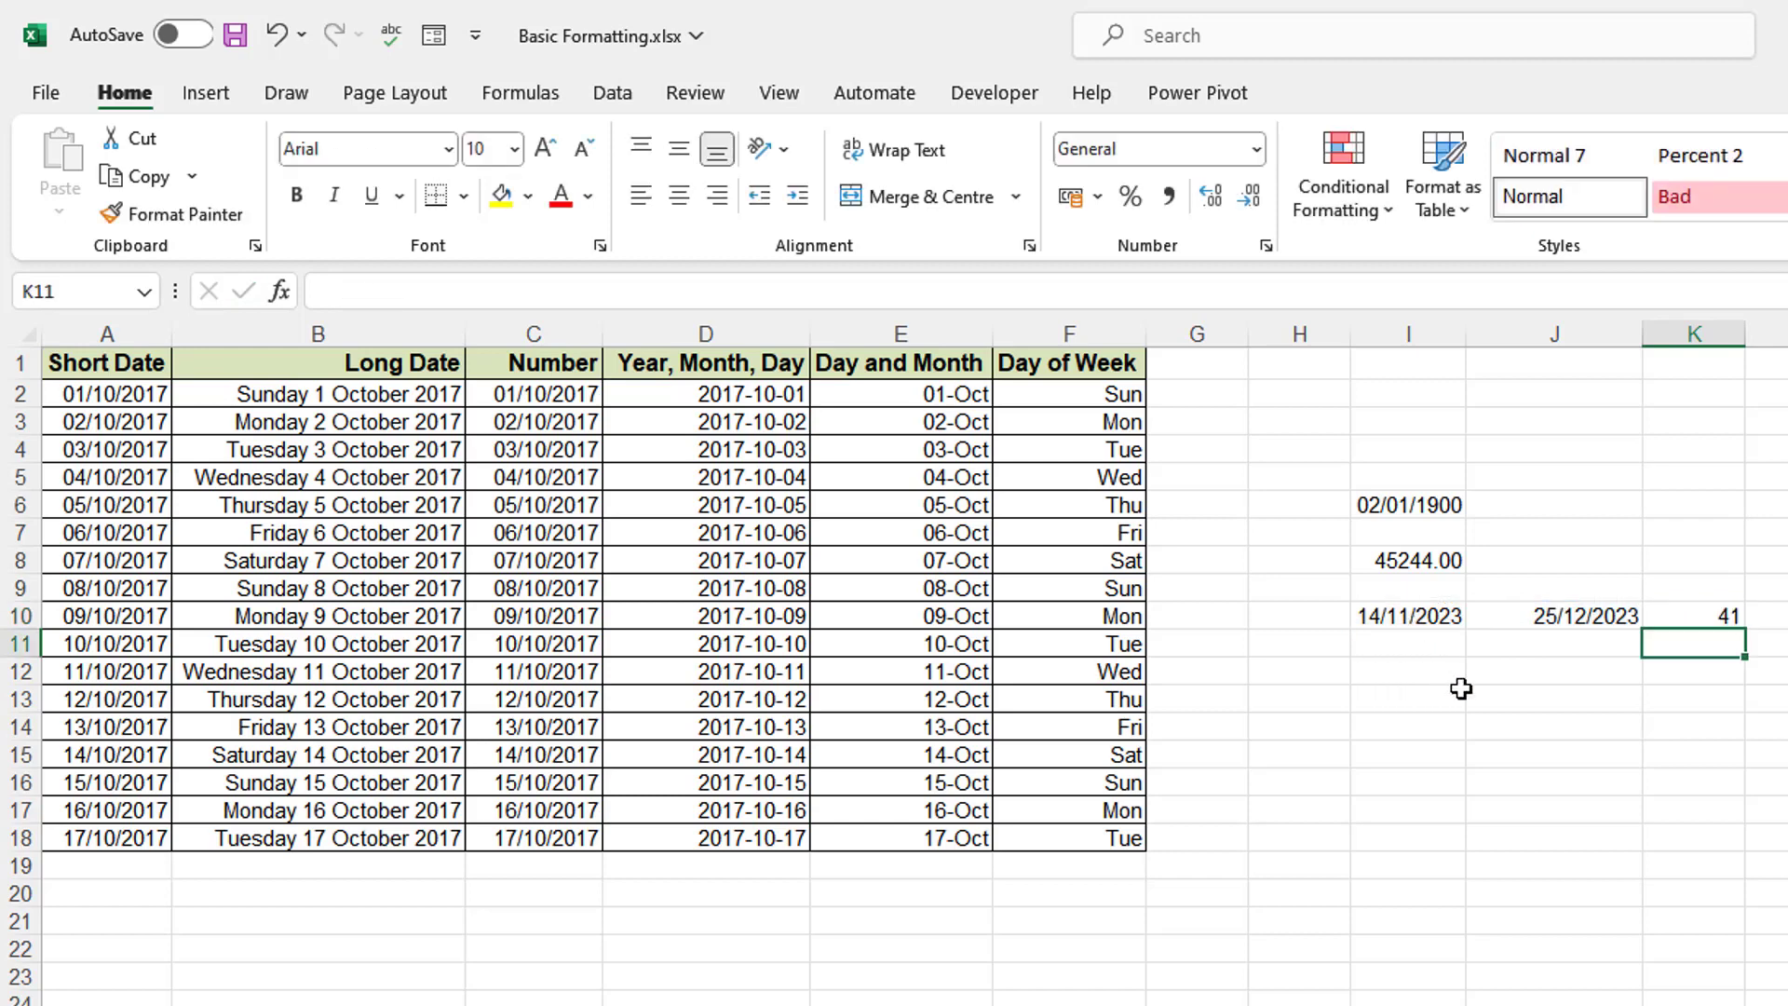